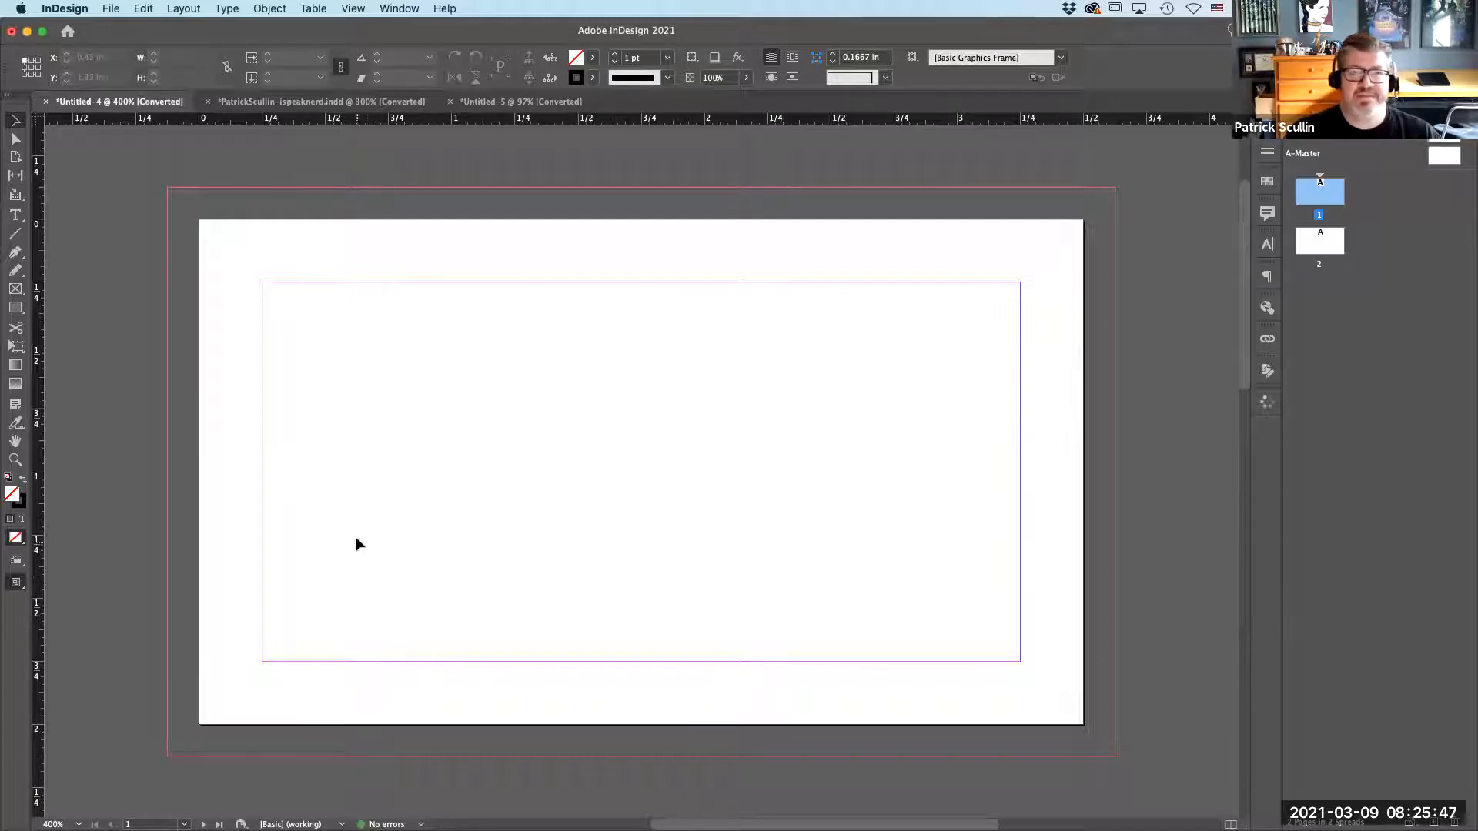
Switch to the open document containing the finished green business card.
{"action": "left_click", "coordinate": [316, 101]}
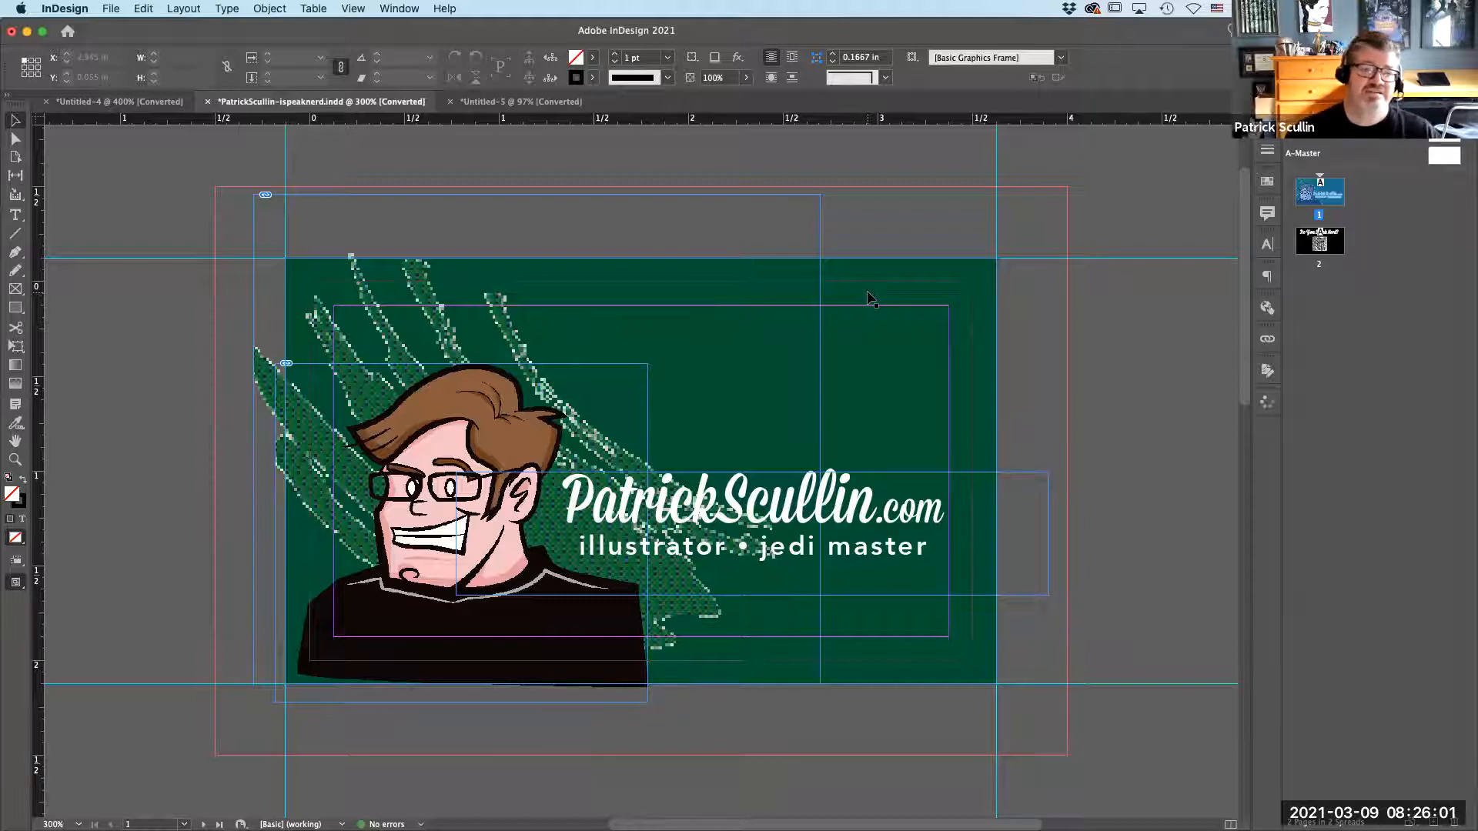
Shrink the green background frame to 3.15 × 1.765 in and stretch it back out to the bleed guides.
{"action": "left_click", "coordinate": [955, 293]}
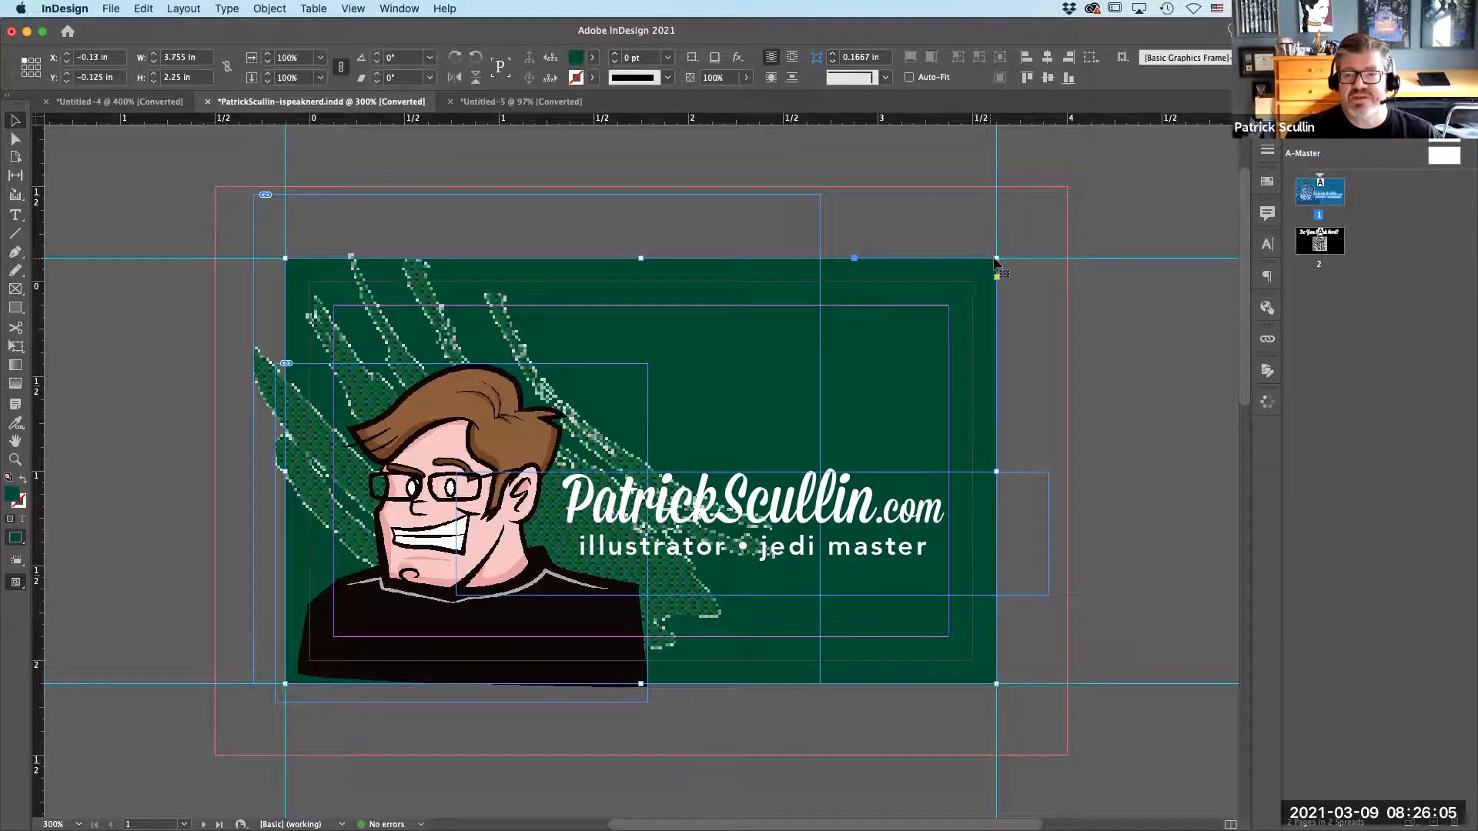
{"action": "left_click_drag", "start_coordinate": [965, 282], "coordinate": [882, 350]}
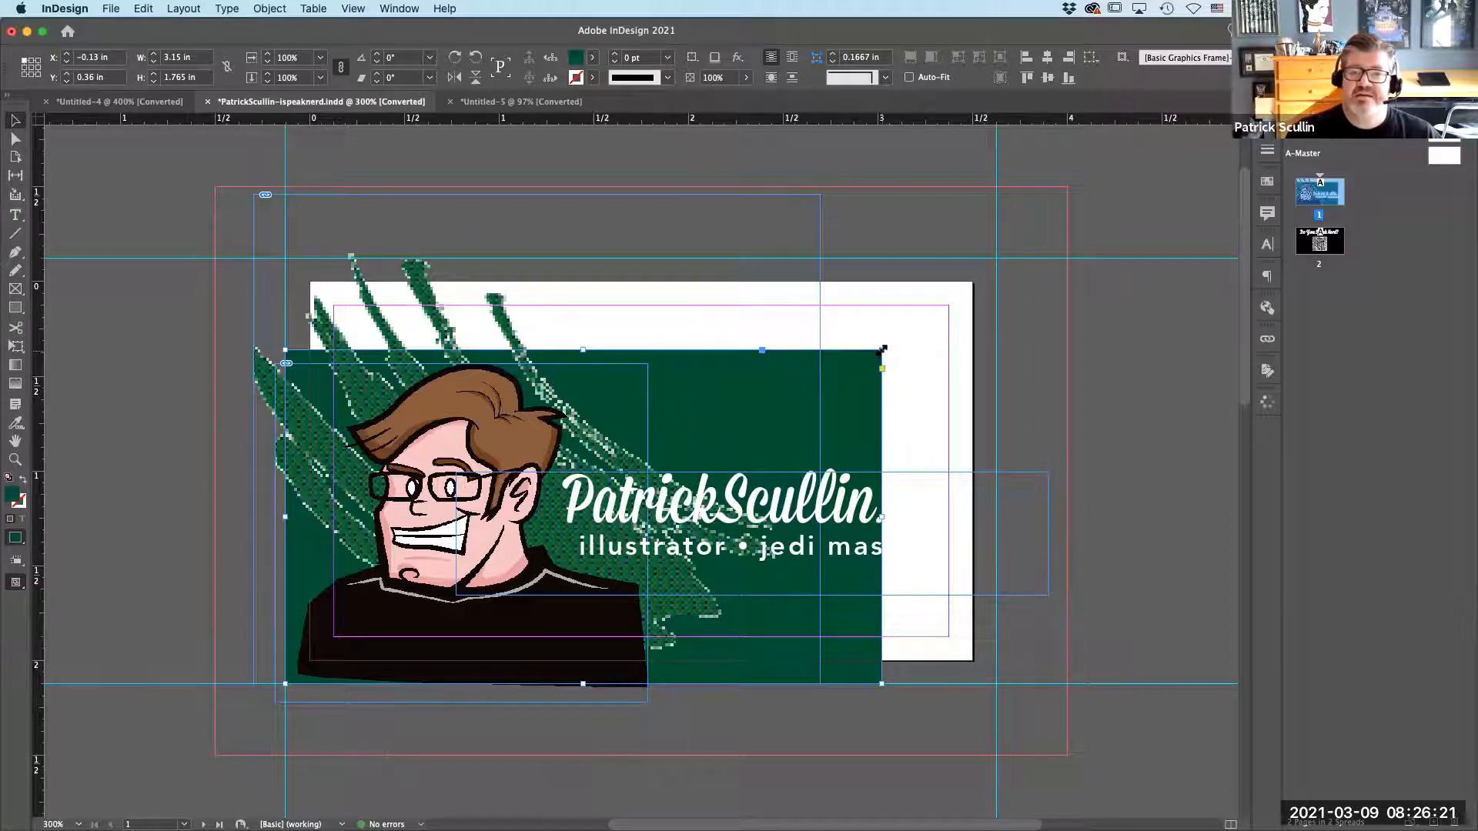
{"action": "left_click_drag", "start_coordinate": [882, 350], "coordinate": [999, 256]}
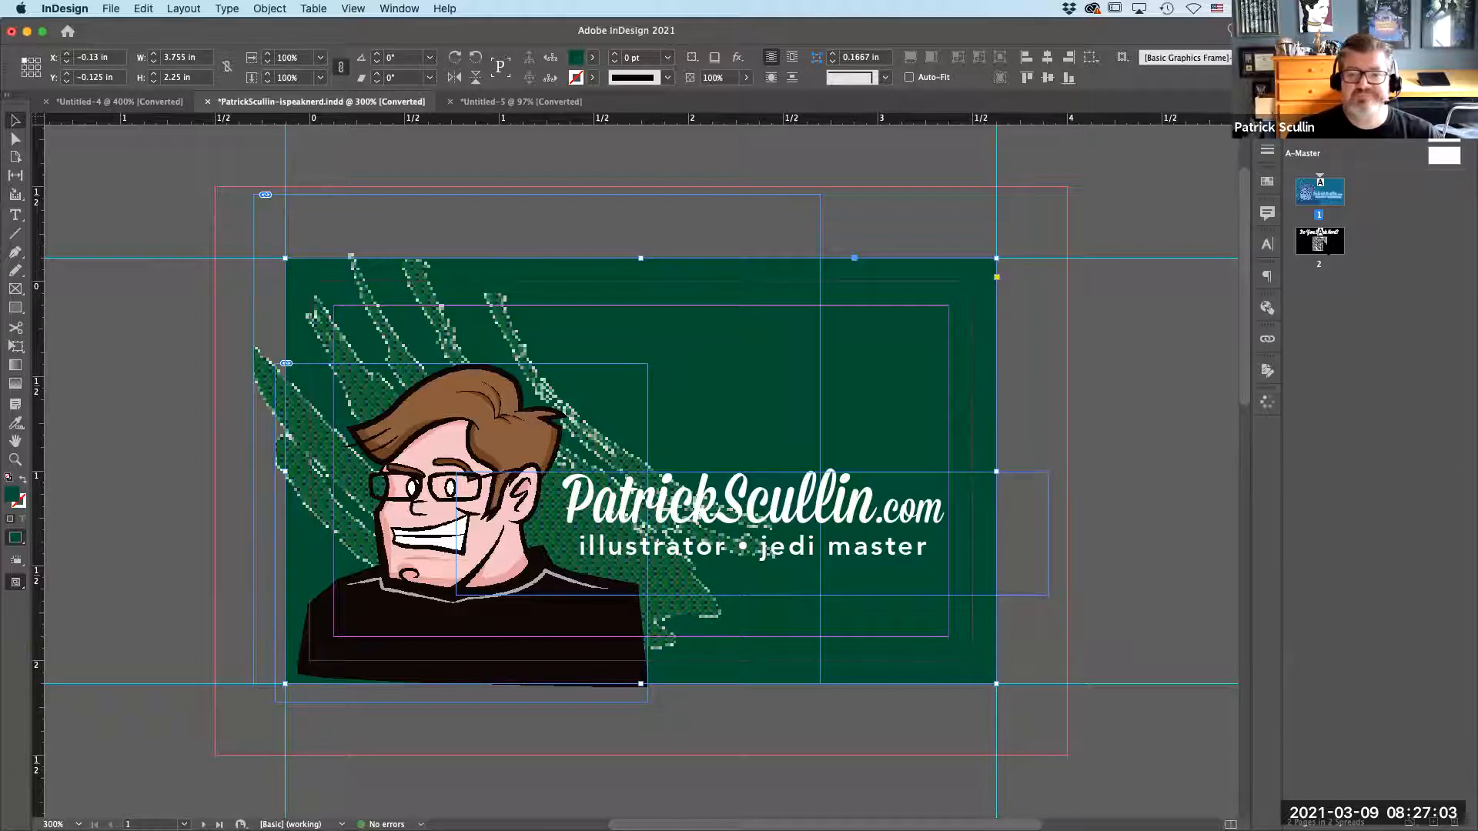
View the card's back side on page 2 and return to page 1.
{"action": "left_click", "coordinate": [1331, 247]}
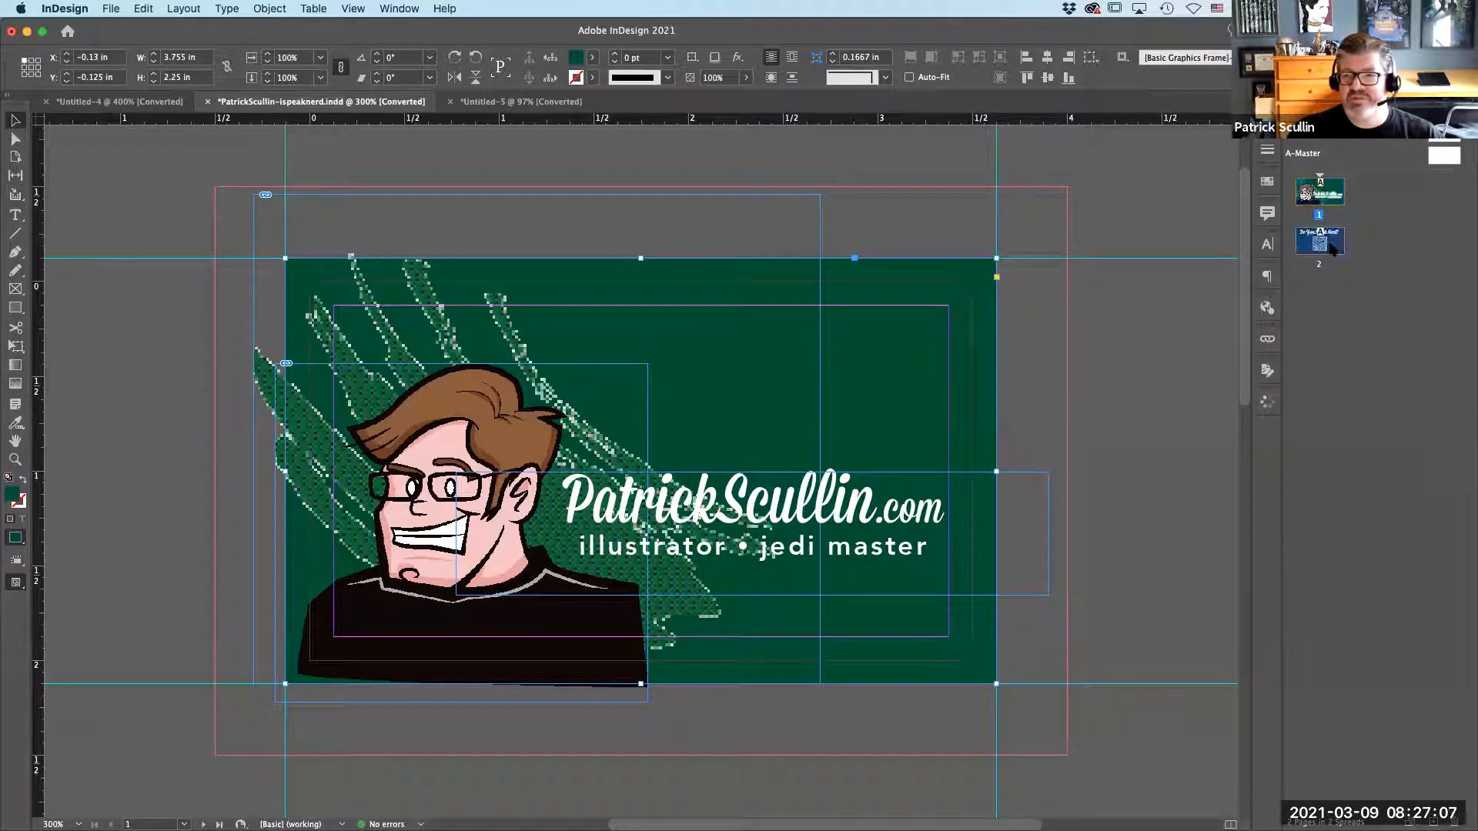
{"action": "double_click", "coordinate": [1331, 248]}
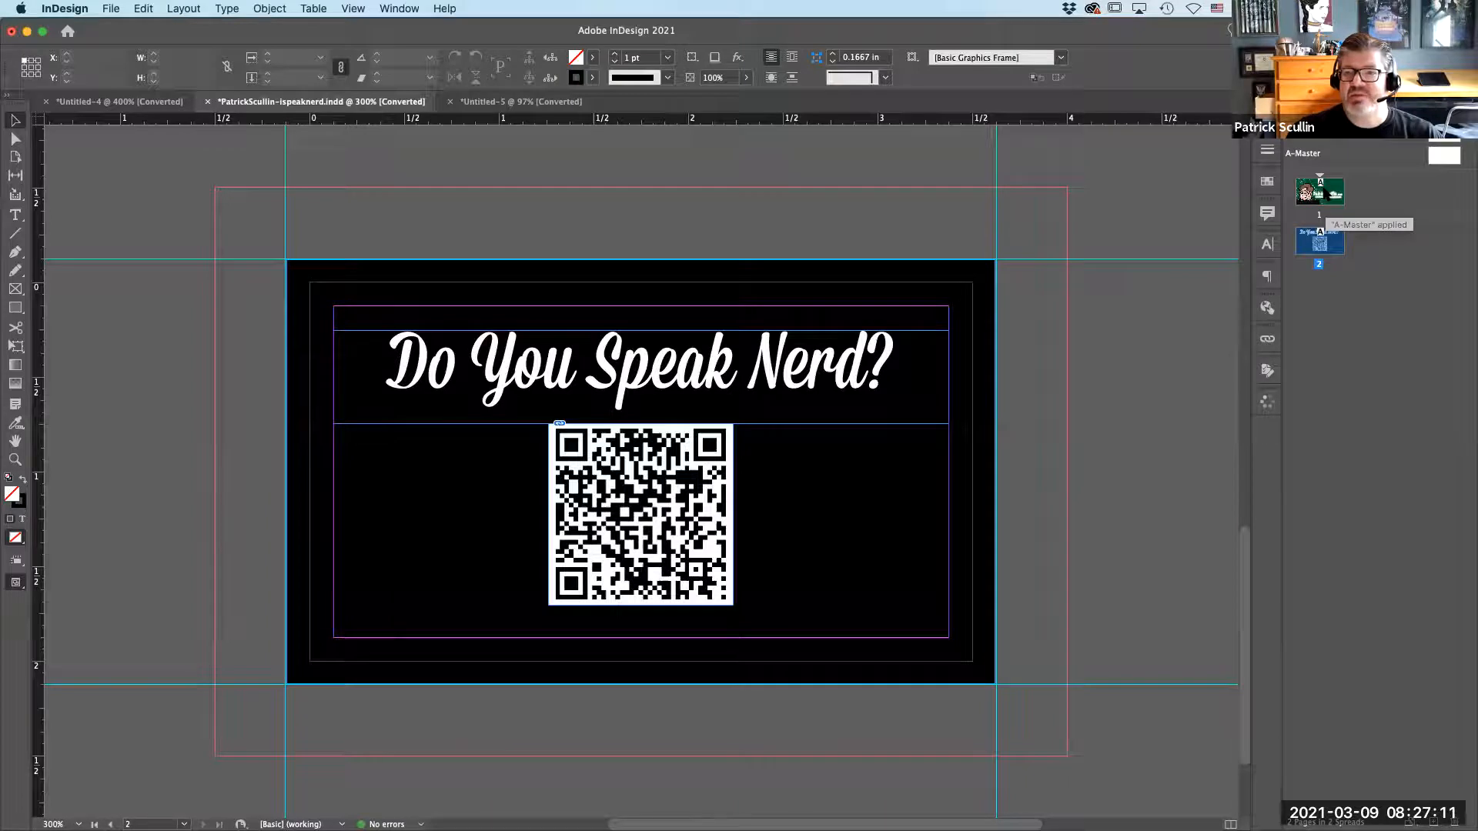
{"action": "double_click", "coordinate": [1321, 197]}
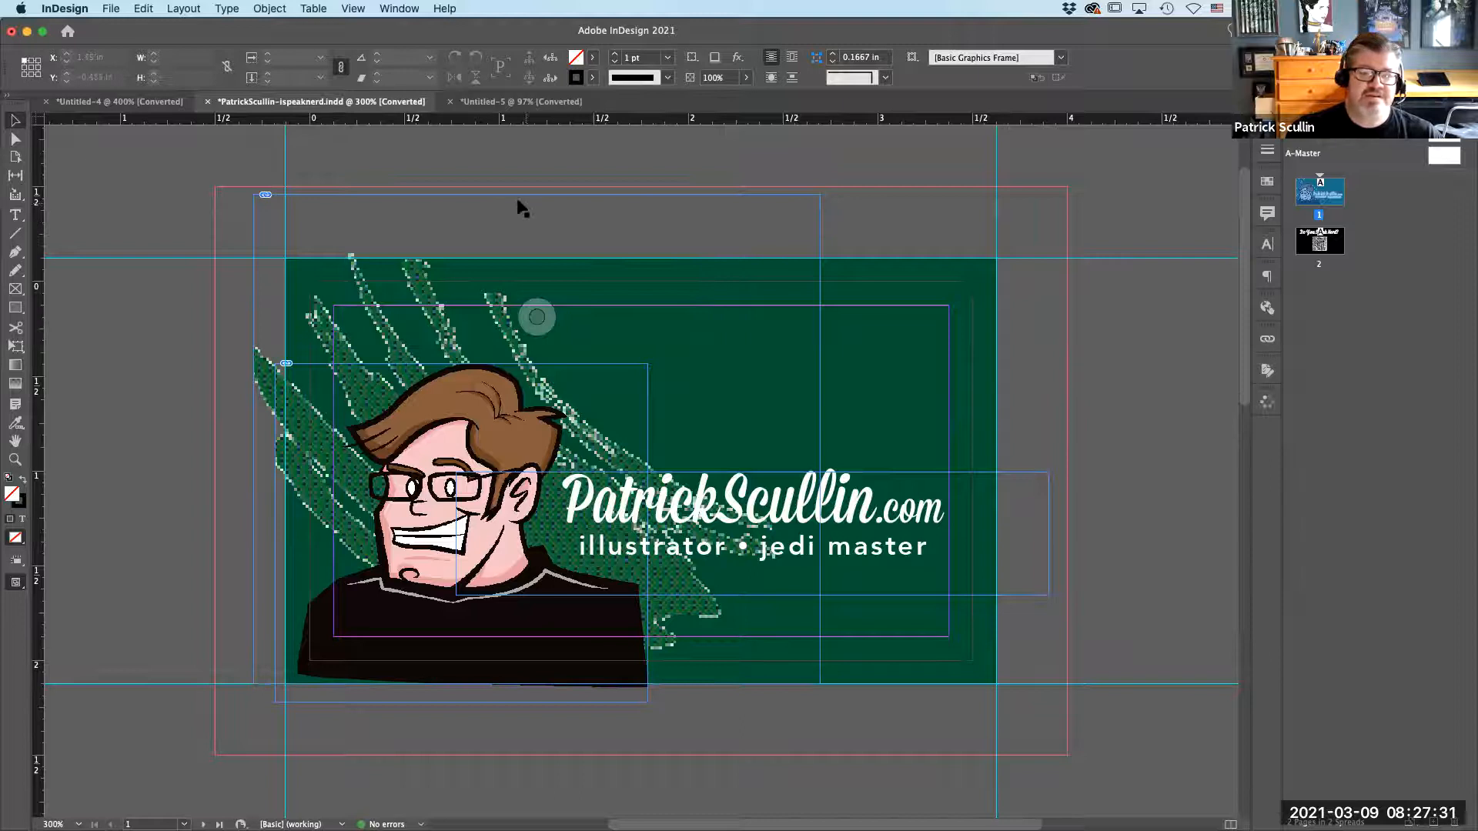
Show the business card in Preview screen mode, without guides and bleed.
{"action": "left_click", "coordinate": [353, 8]}
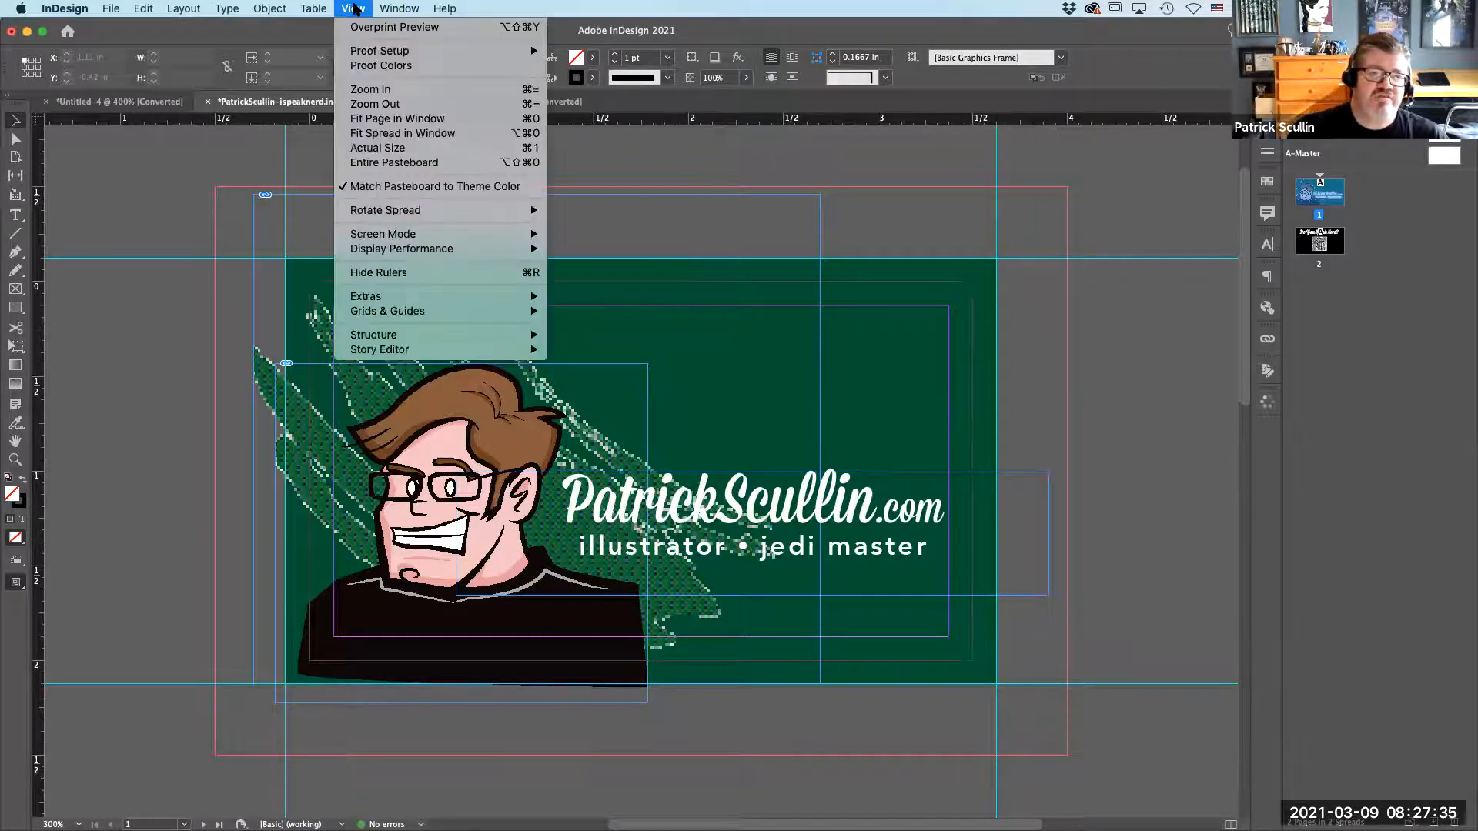
{"action": "mouse_move", "coordinate": [411, 233]}
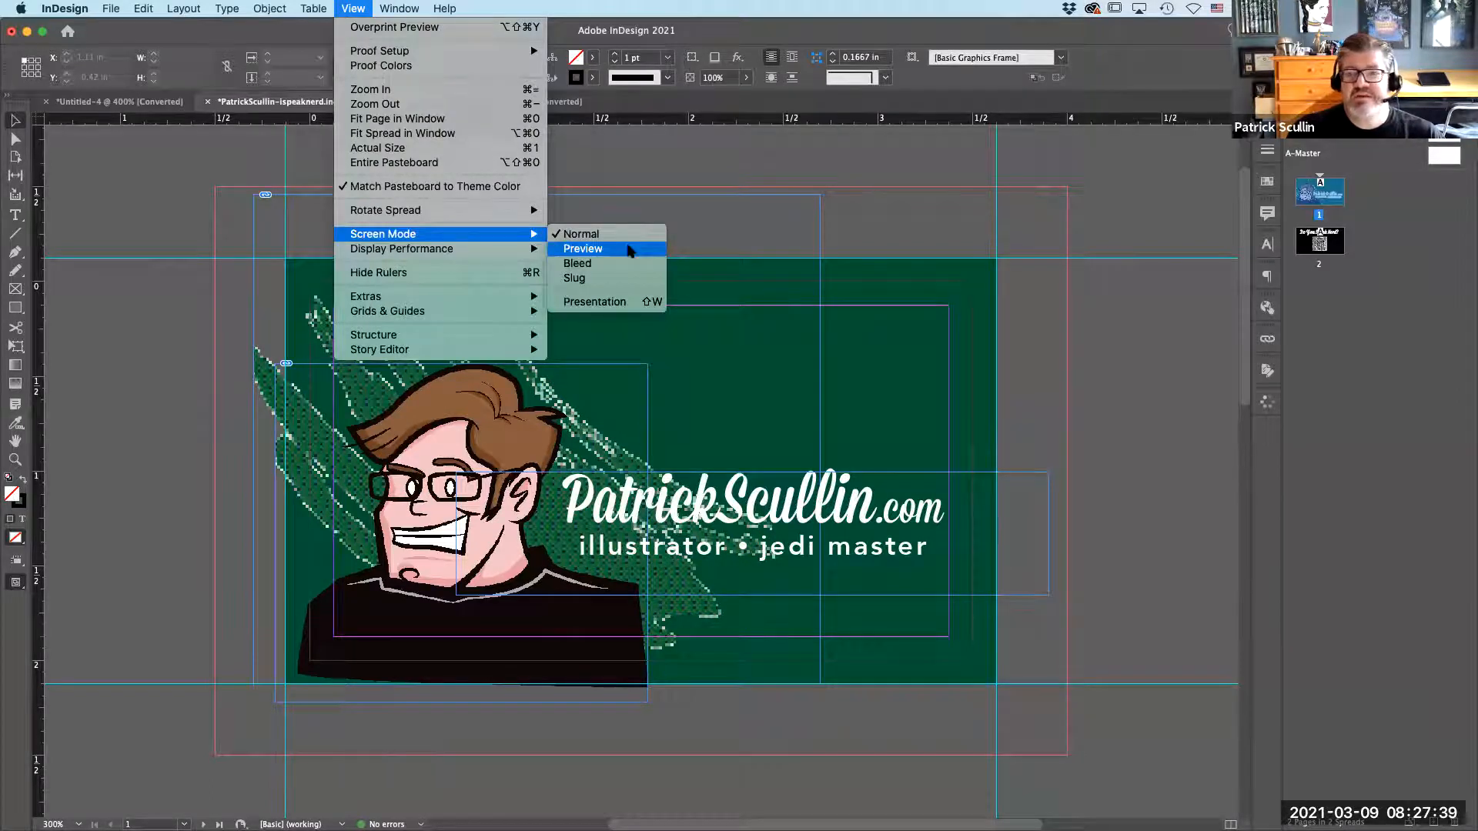
{"action": "left_click", "coordinate": [627, 249]}
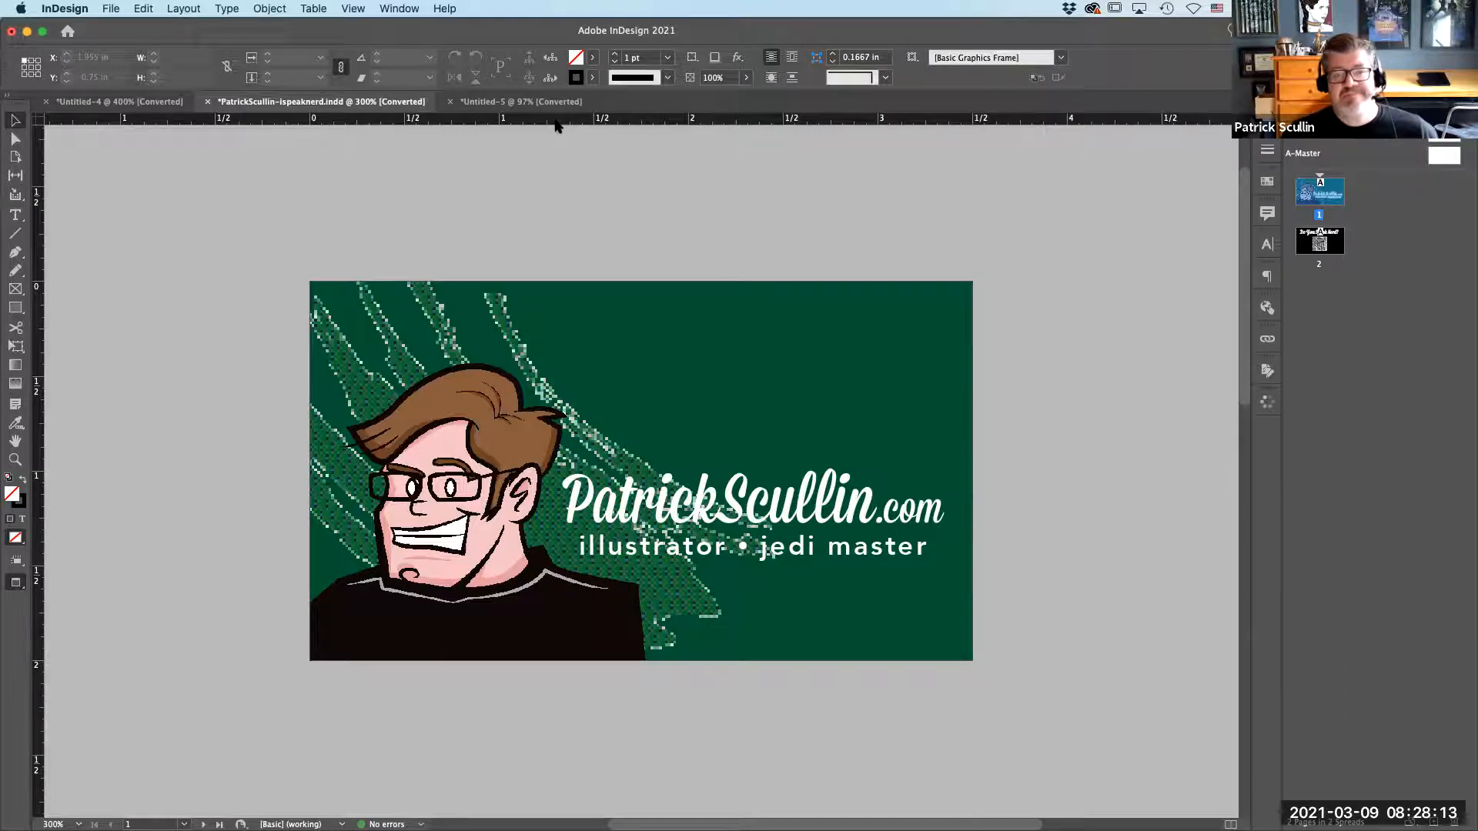
Set the document's display performance to High Quality Display.
{"action": "left_click", "coordinate": [368, 9]}
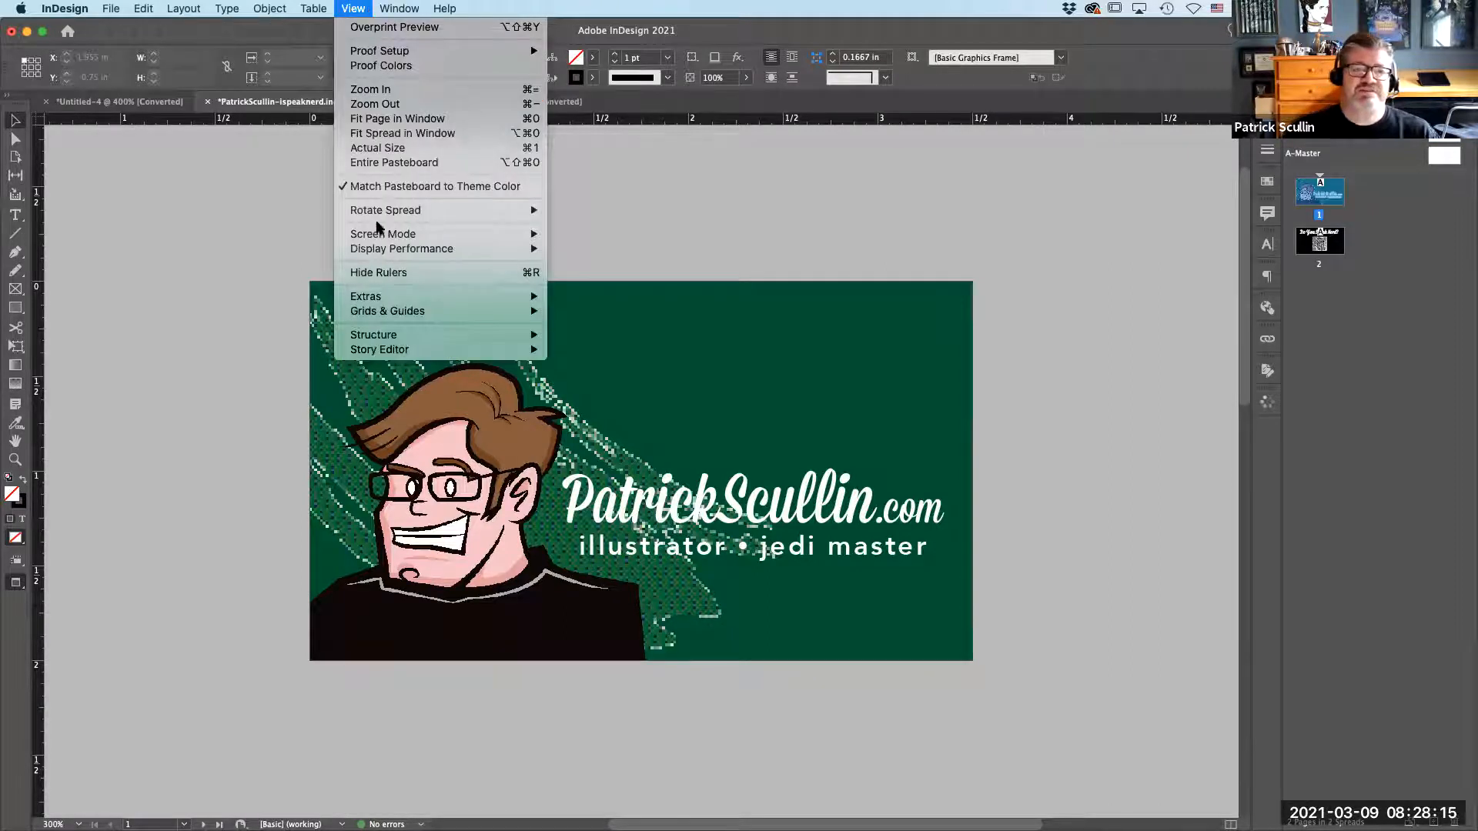
{"action": "mouse_move", "coordinate": [384, 248]}
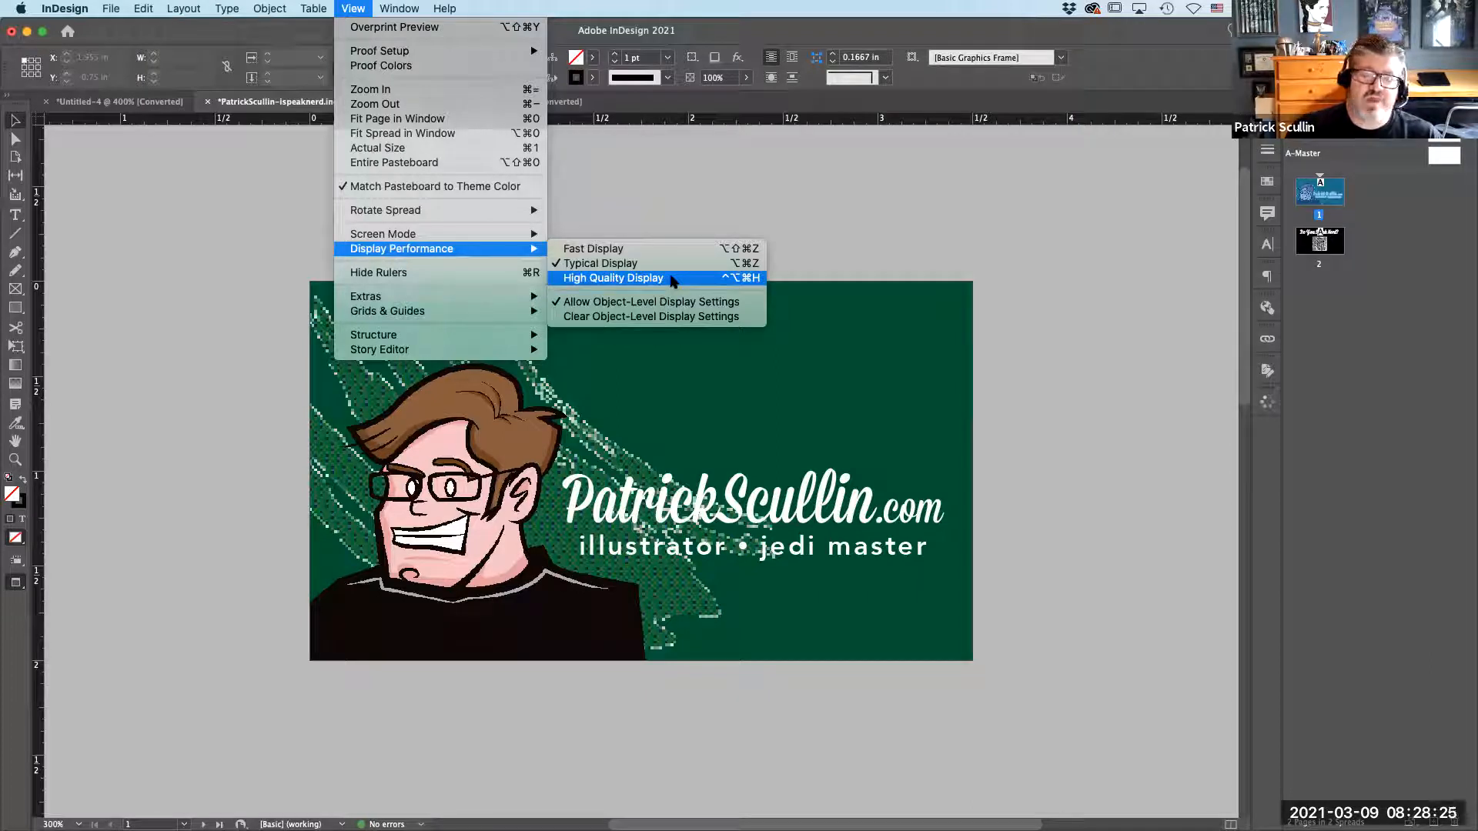
{"action": "left_click", "coordinate": [672, 278]}
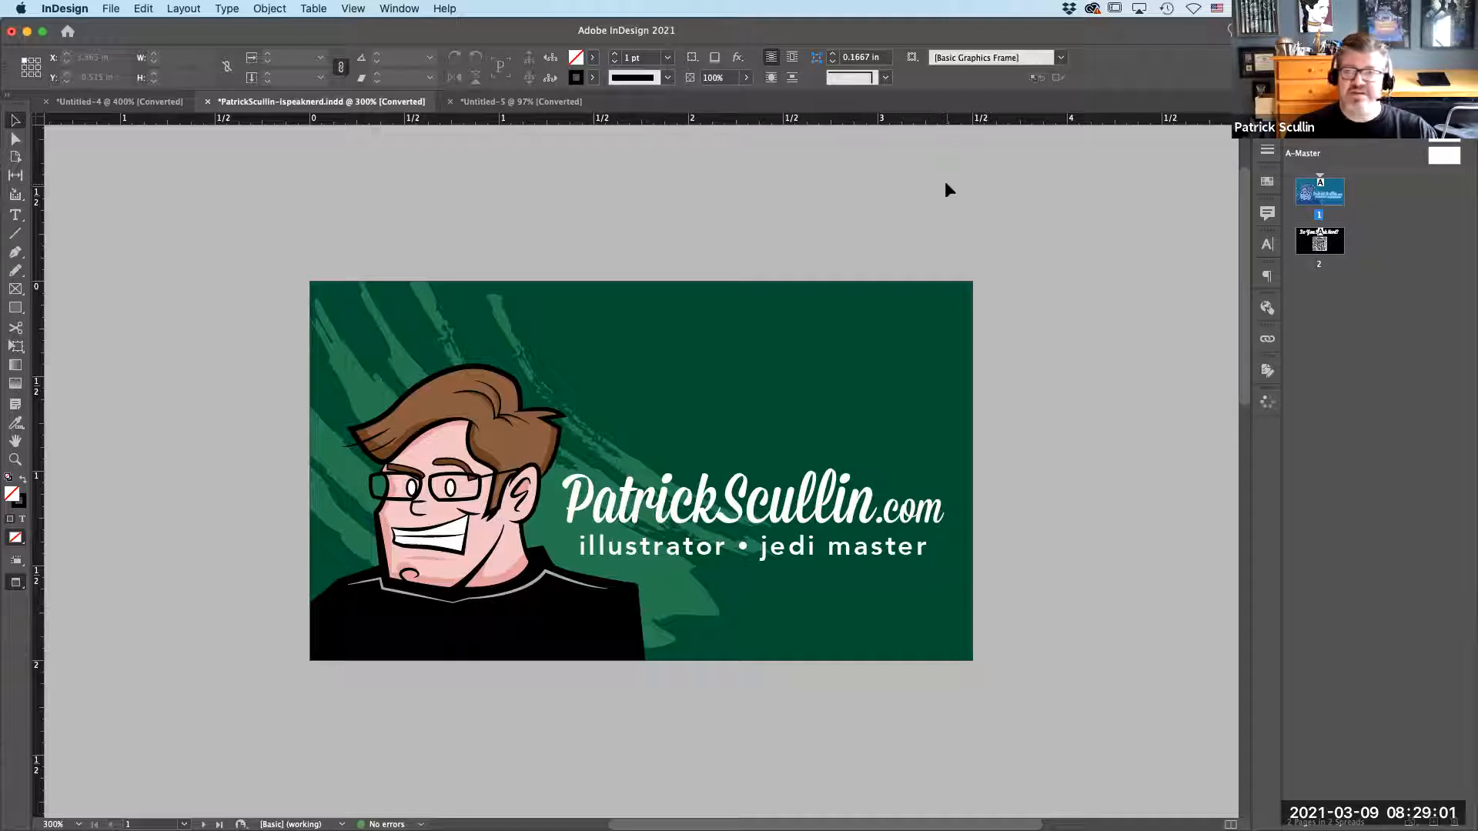
Preview page 2, return to page 1 and restore the Normal screen mode.
{"action": "double_click", "coordinate": [1336, 244]}
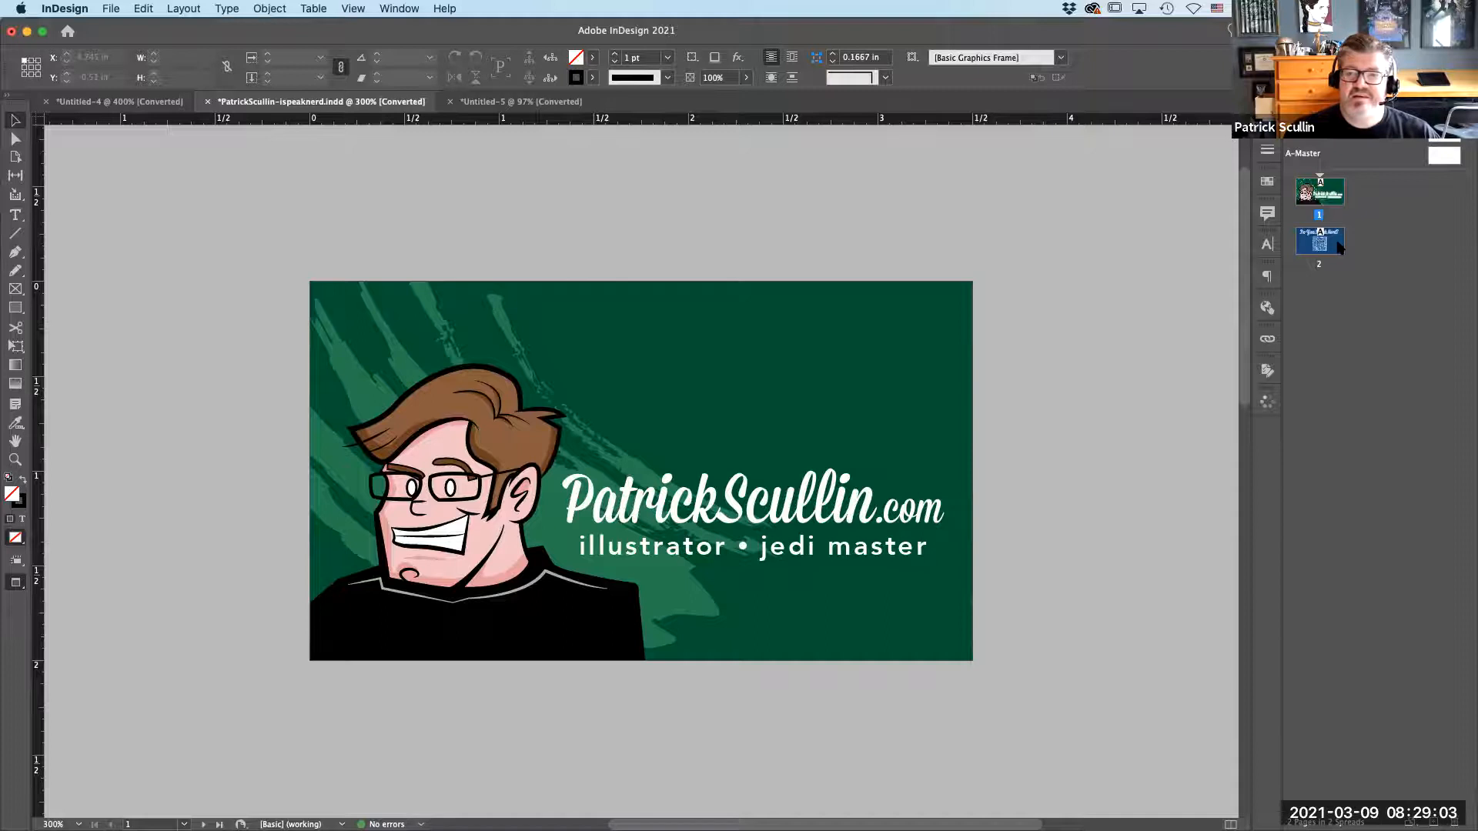
{"action": "double_click", "coordinate": [1320, 192]}
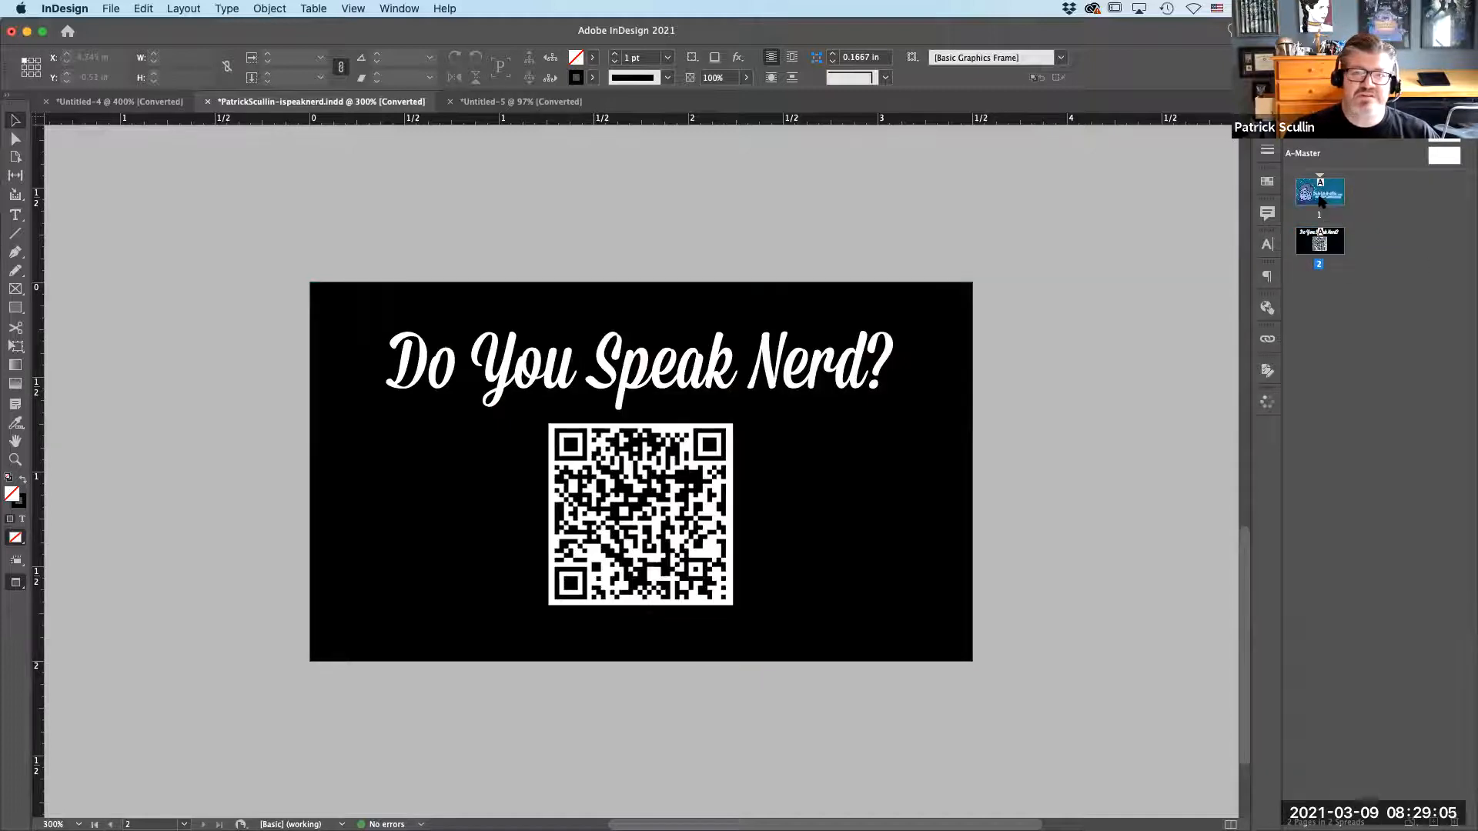
{"action": "left_click", "coordinate": [353, 8]}
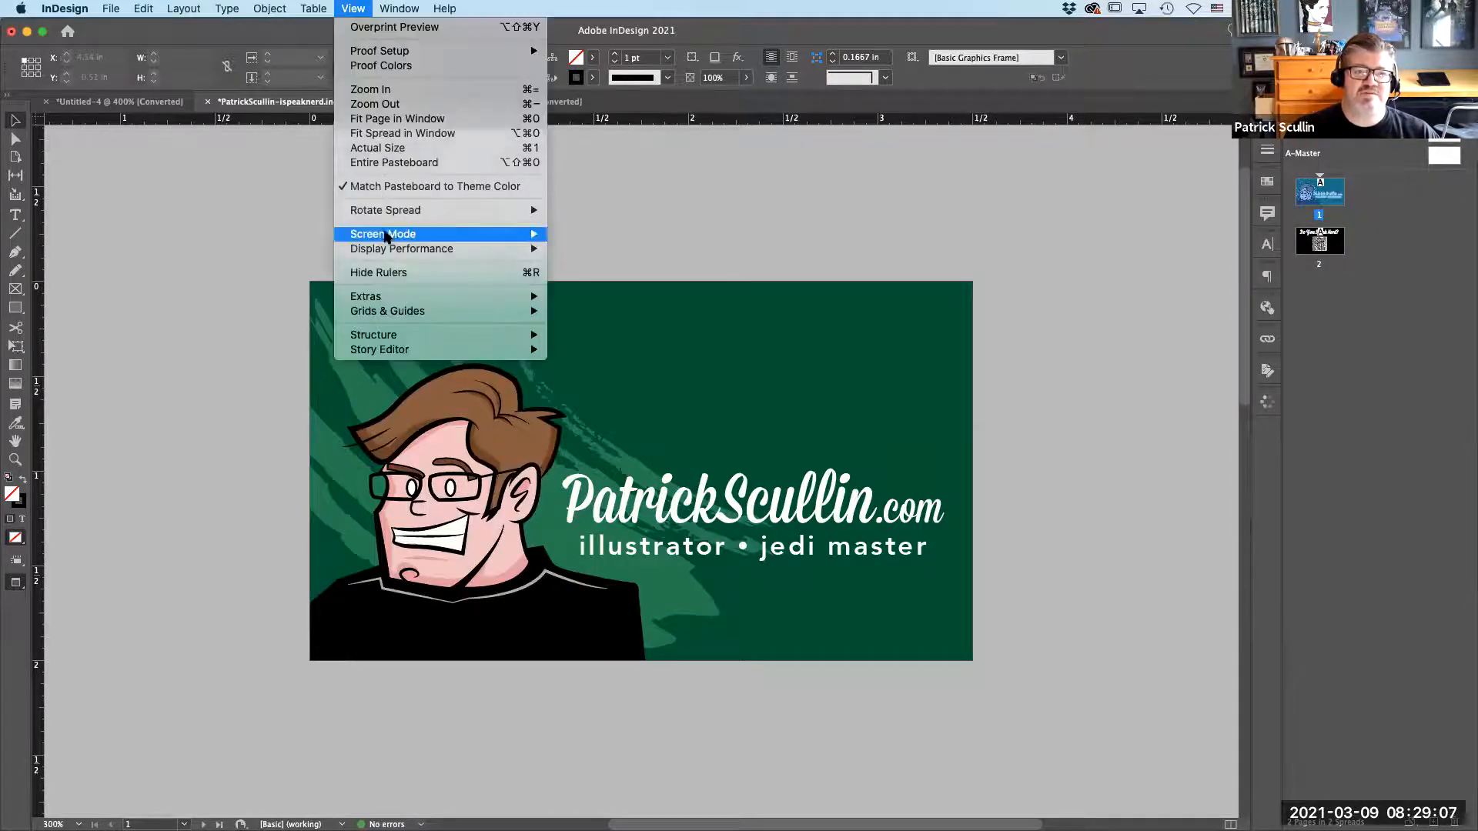
{"action": "left_click", "coordinate": [612, 234]}
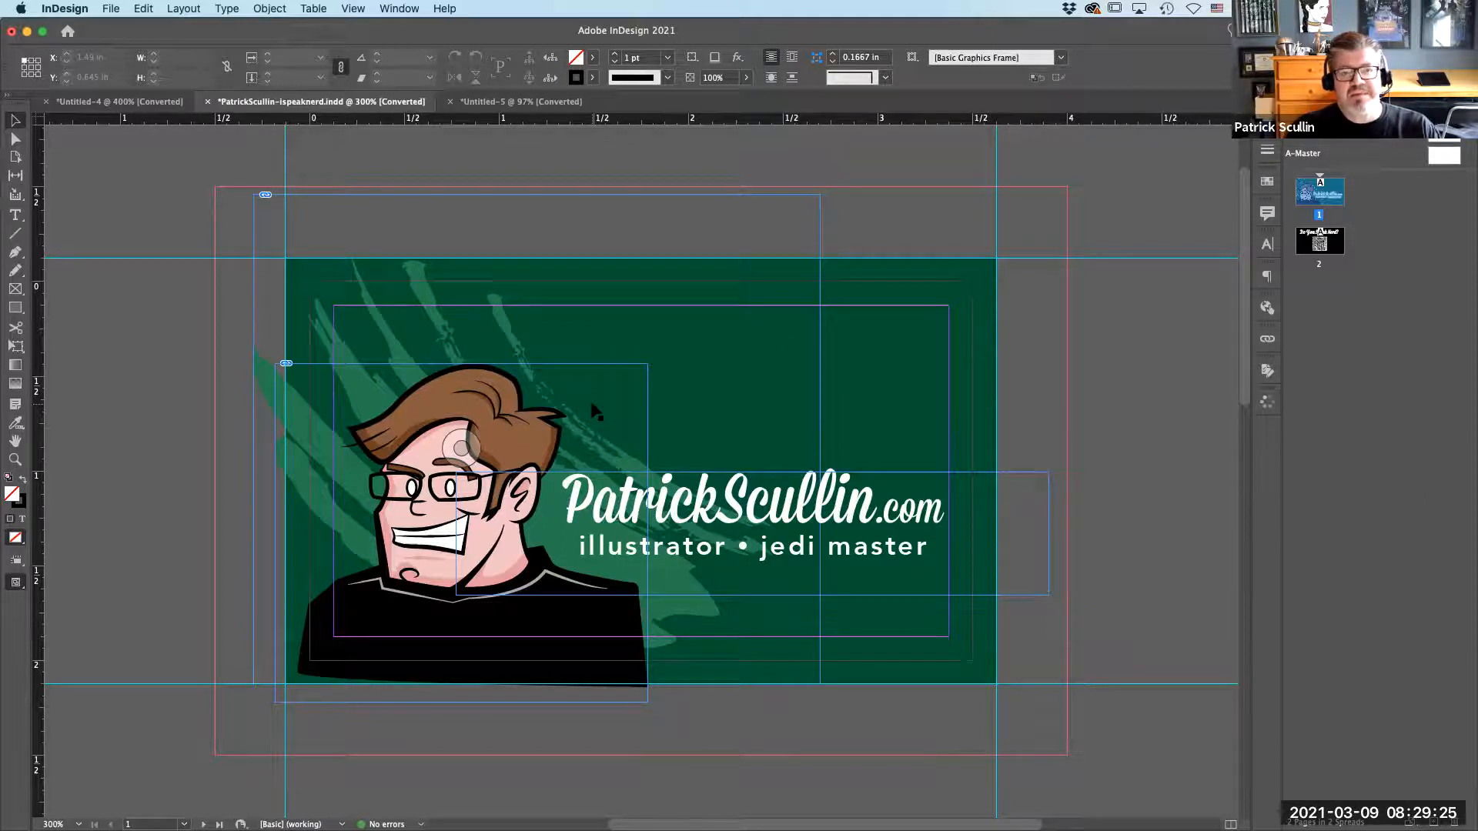
Start exporting the business card as a PDF to the Desktop with the Press Quality preset.
{"action": "left_click", "coordinate": [112, 9]}
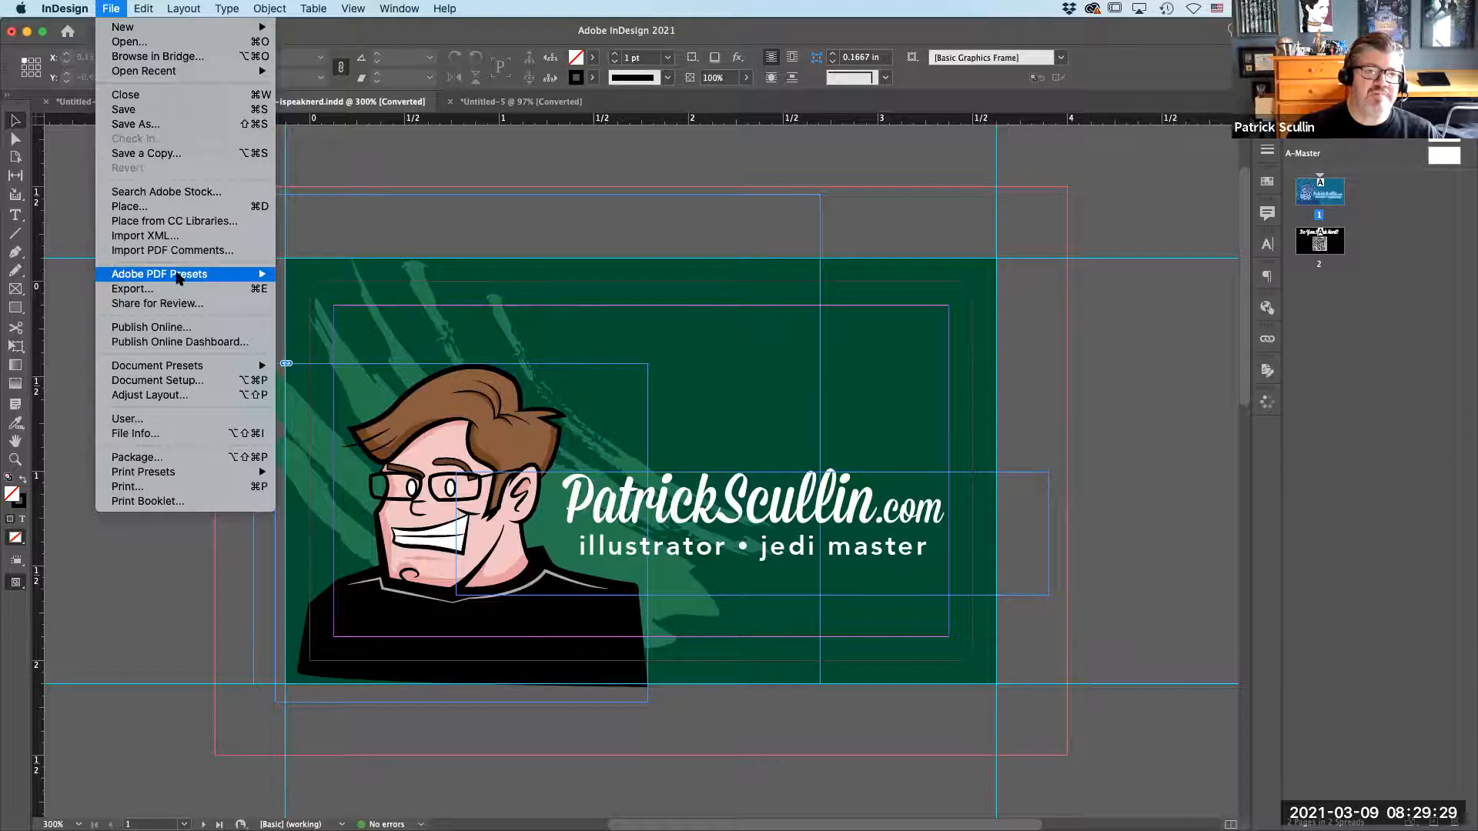
{"action": "mouse_move", "coordinate": [178, 277]}
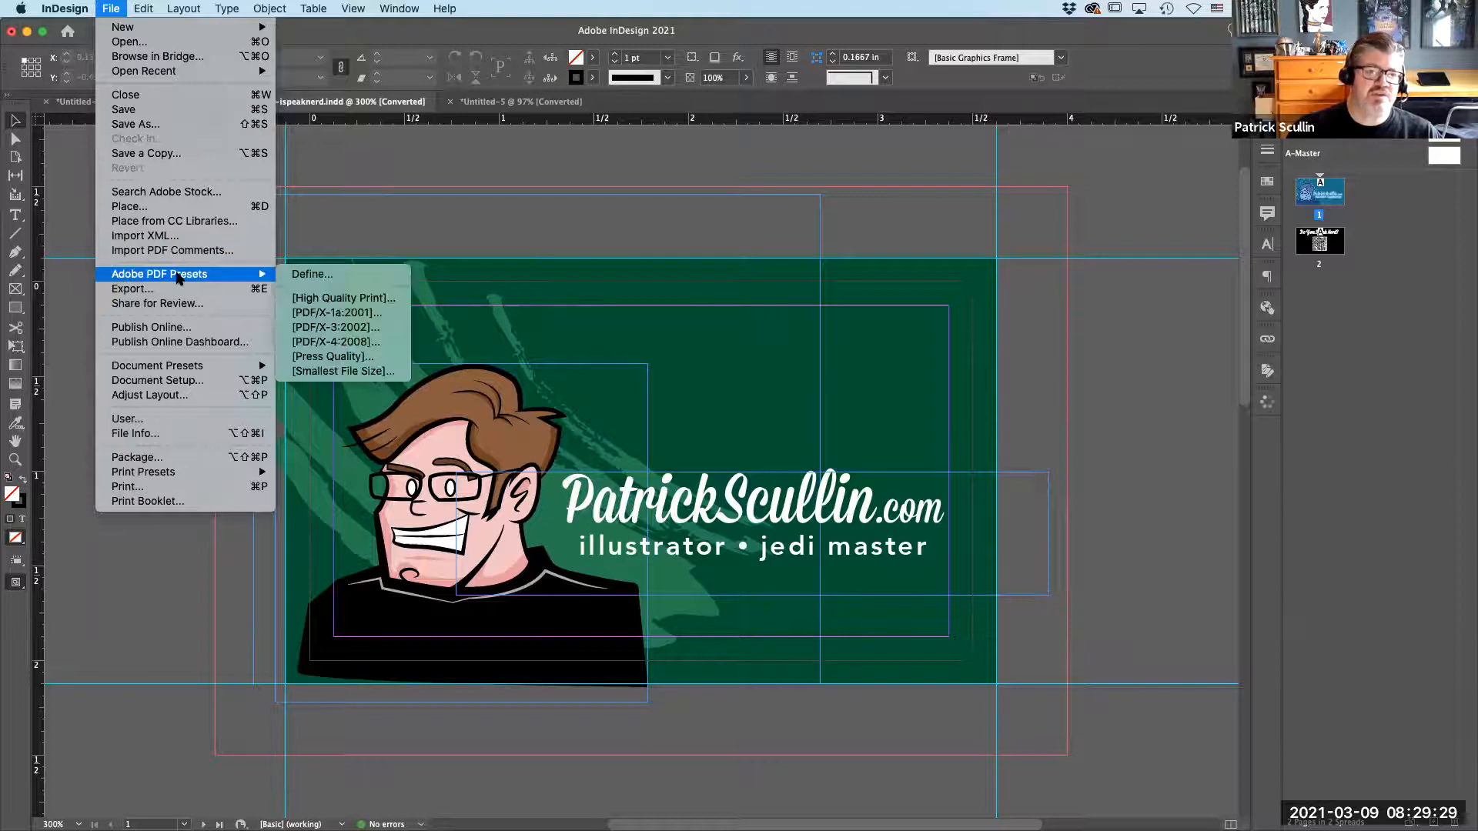
{"action": "left_click", "coordinate": [387, 361]}
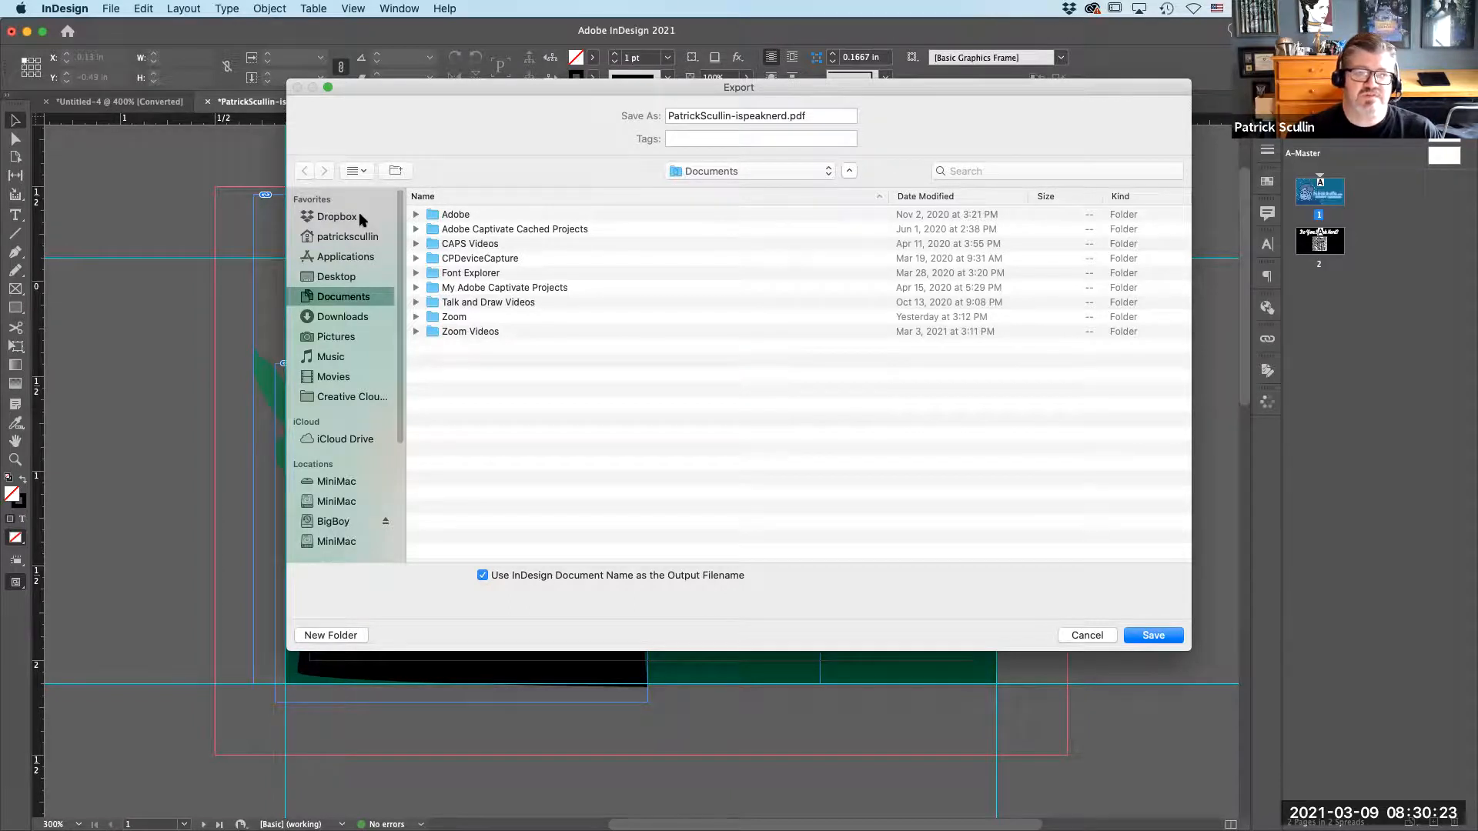
{"action": "left_click", "coordinate": [358, 277]}
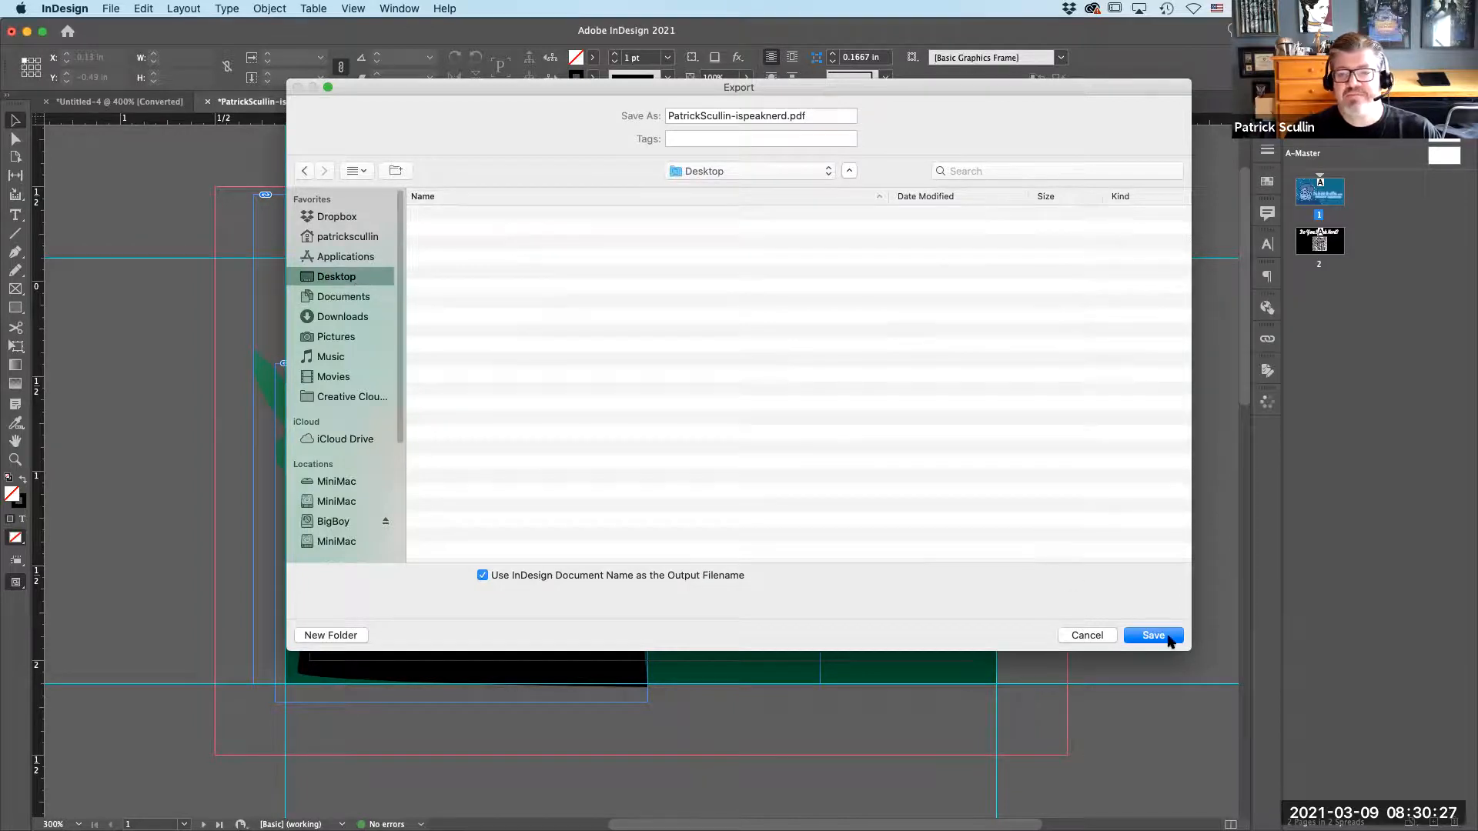
{"action": "key", "text": "Return"}
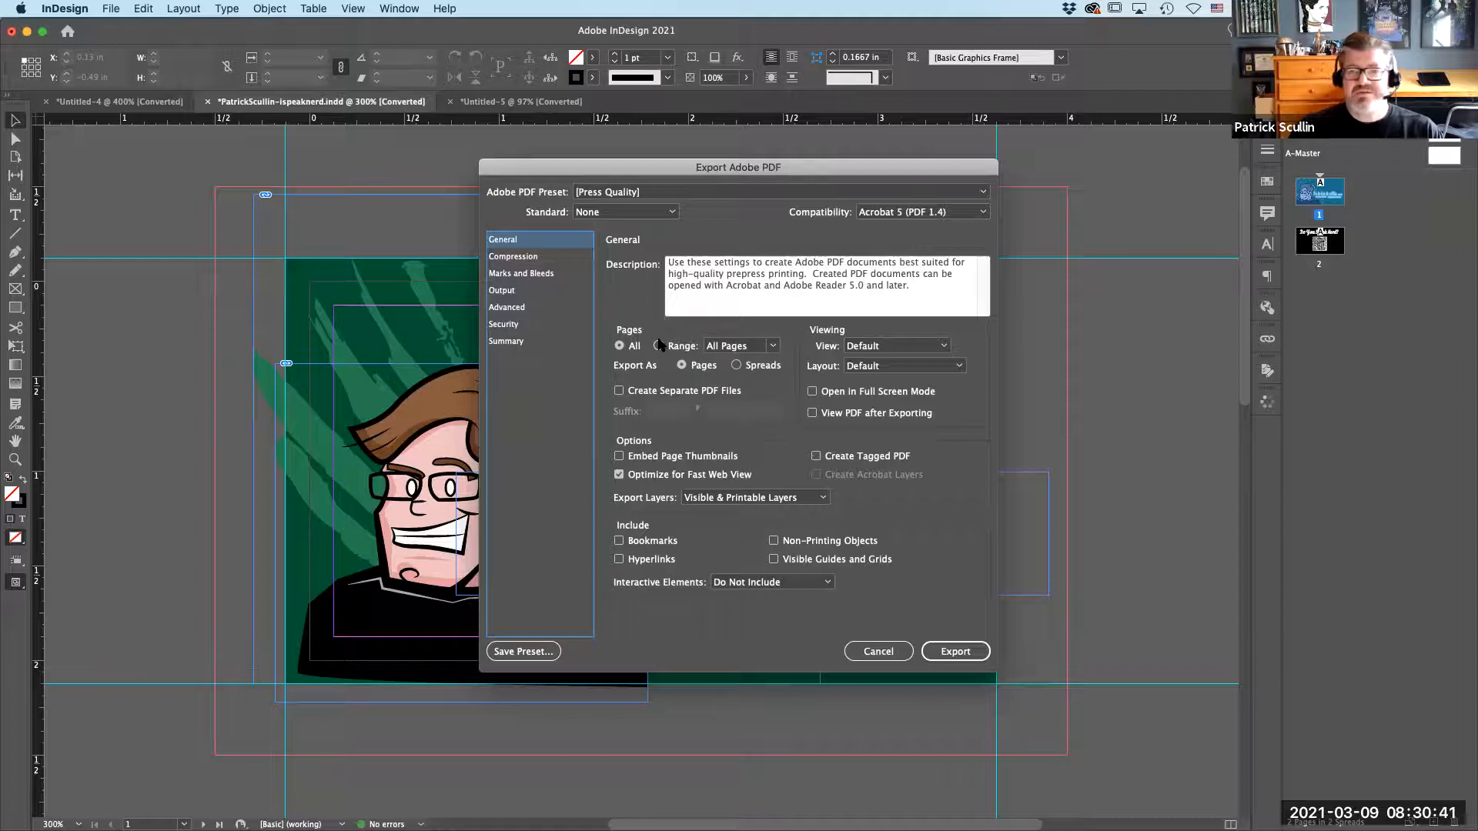
Add crop marks and a 0.125 in bleed on all sides in the PDF export settings, and cancel after reviewing the output options.
{"action": "left_click", "coordinate": [524, 261]}
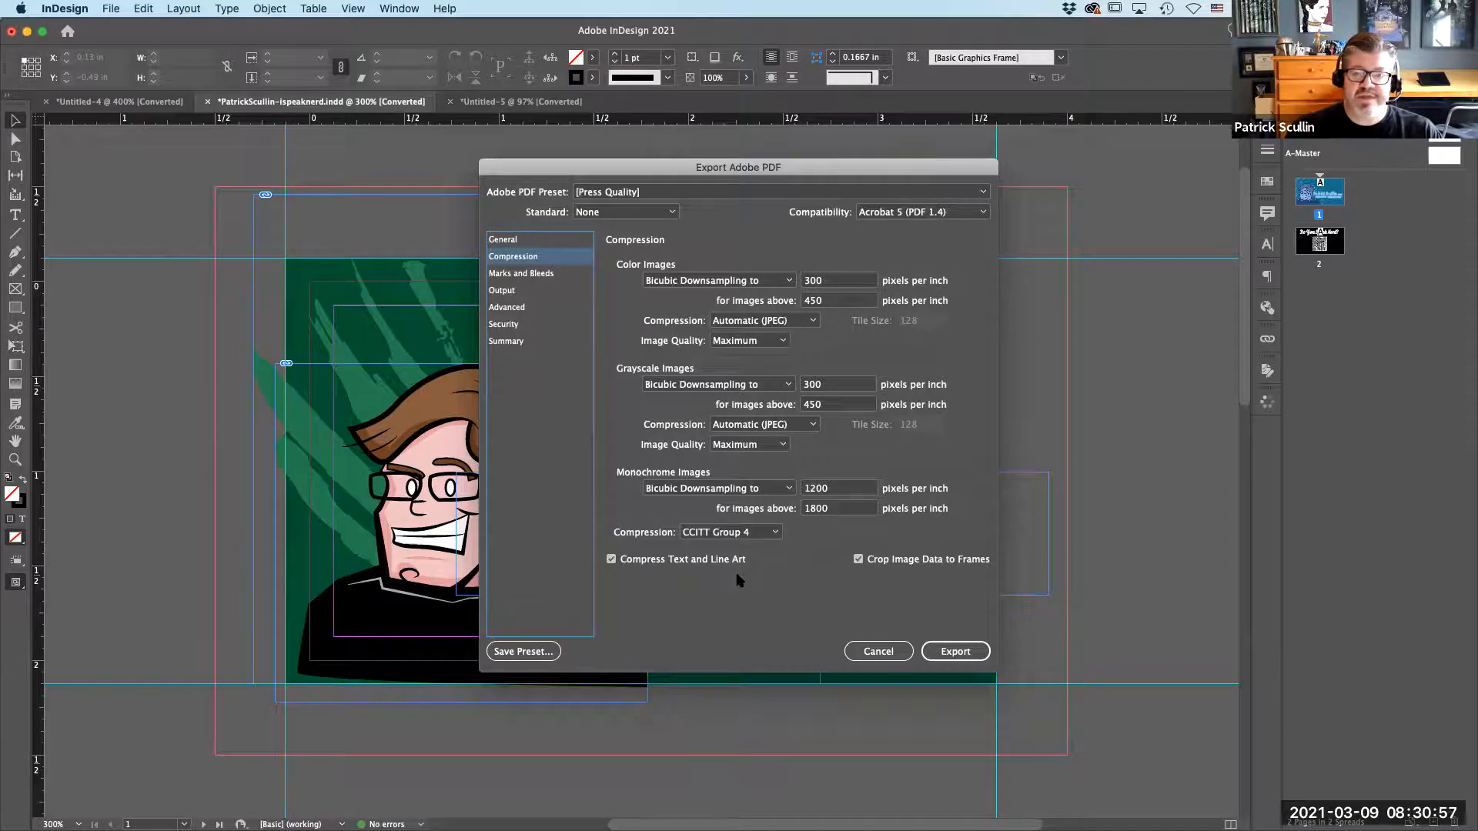
{"action": "left_click", "coordinate": [548, 275]}
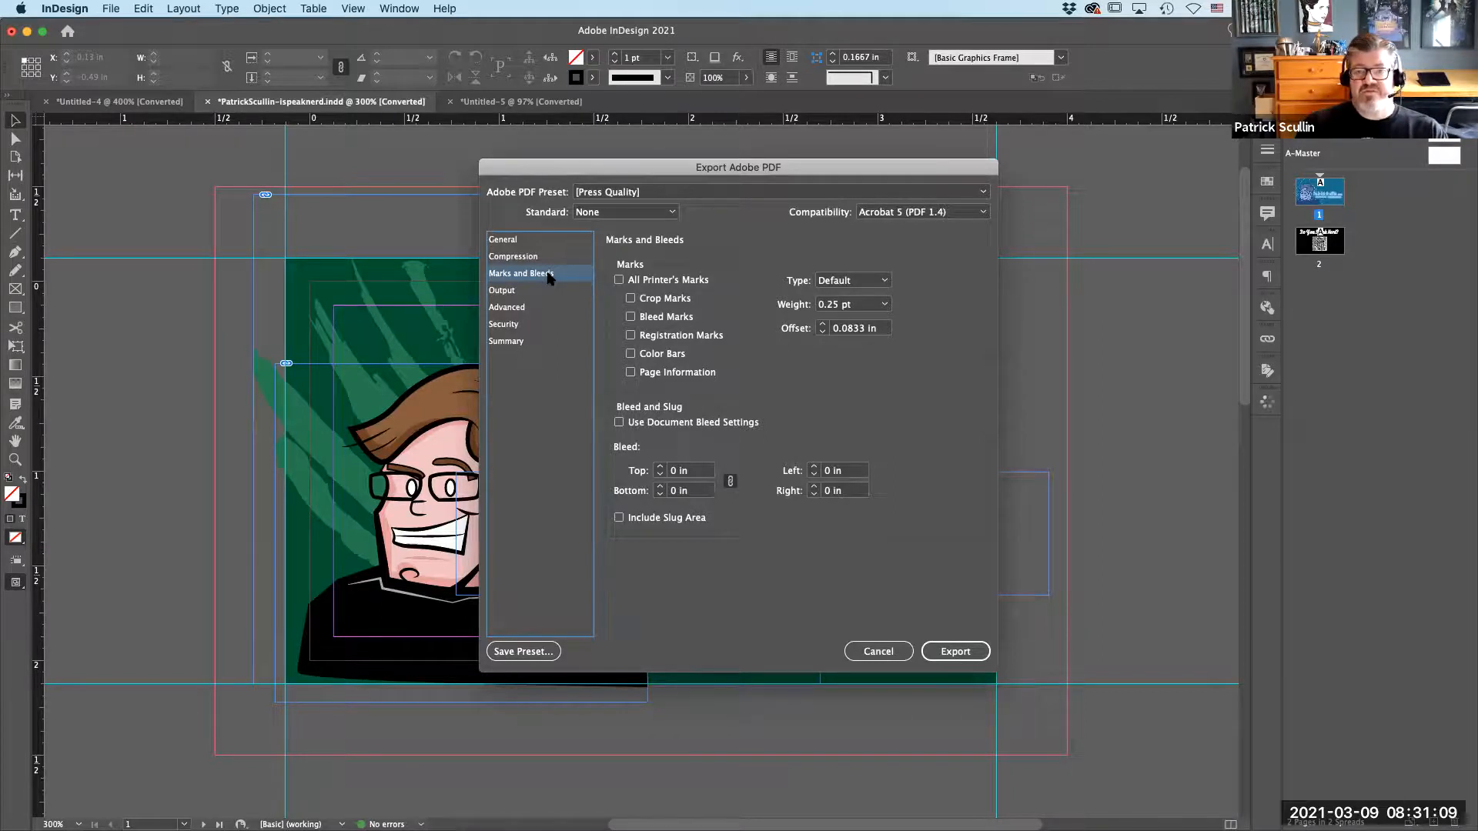
{"action": "left_click", "coordinate": [630, 298]}
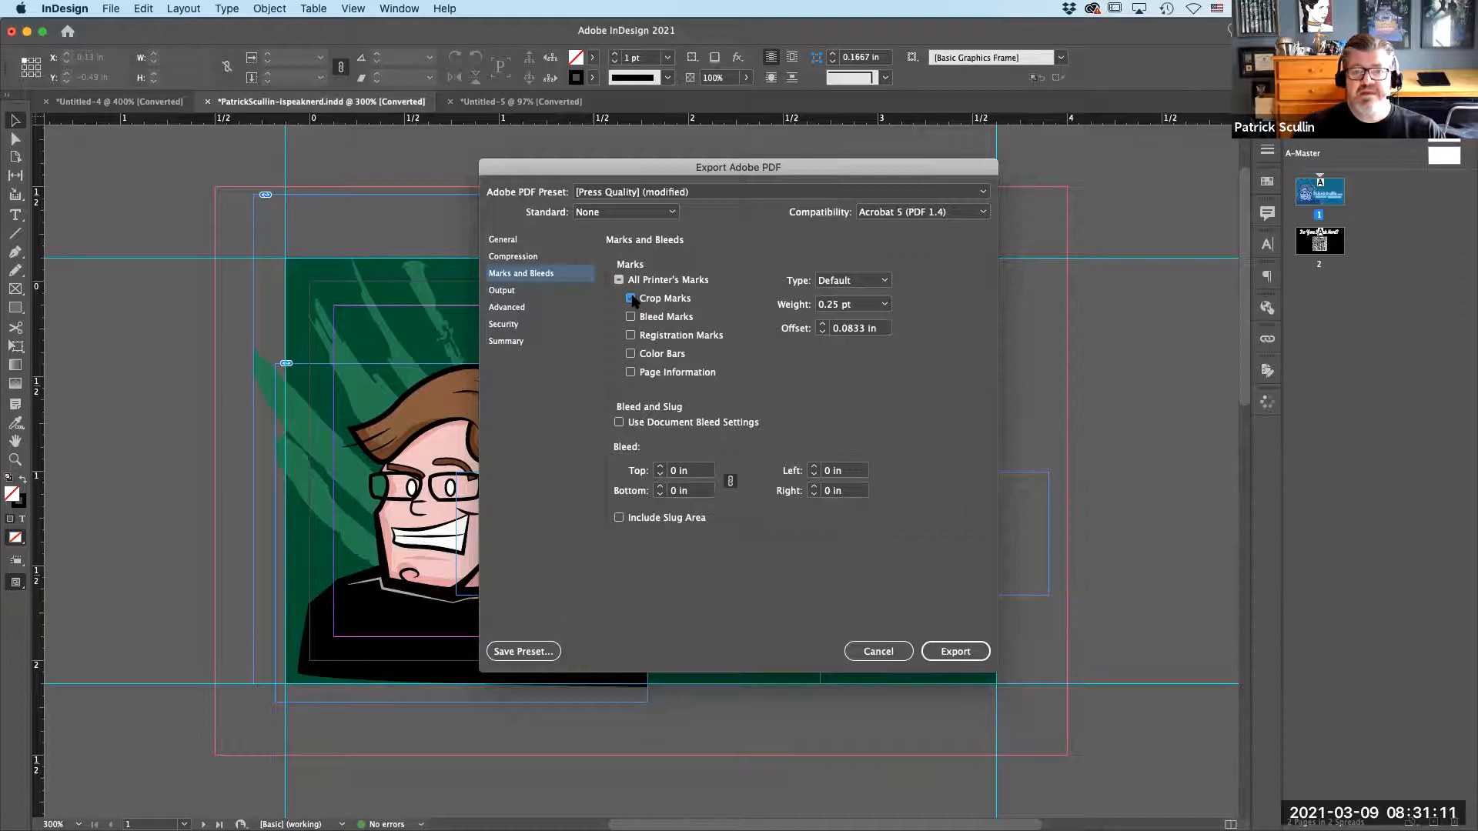
{"action": "left_click", "coordinate": [660, 467]}
{"action": "left_click", "coordinate": [659, 467]}
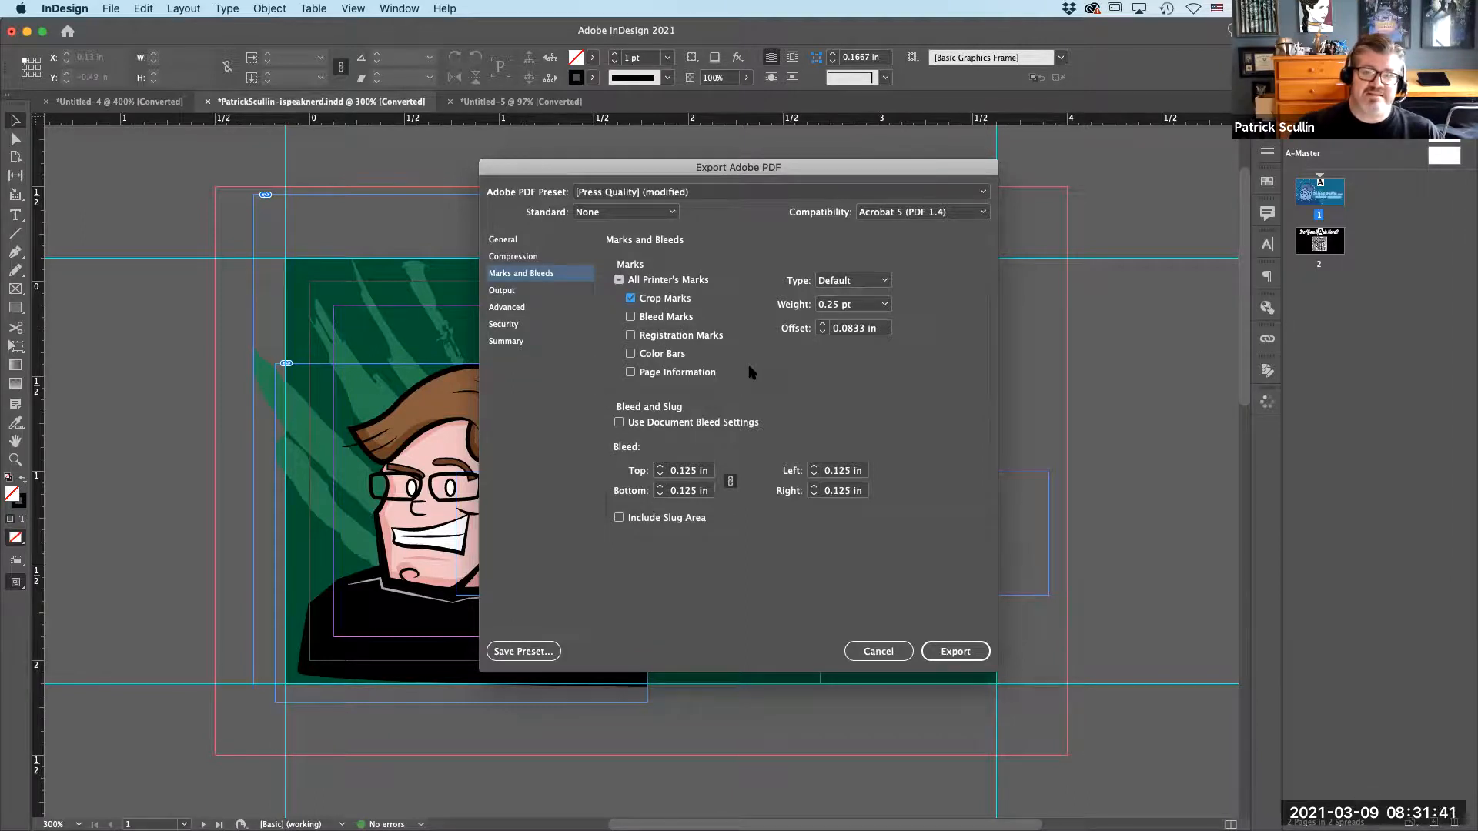
{"action": "left_click", "coordinate": [549, 292]}
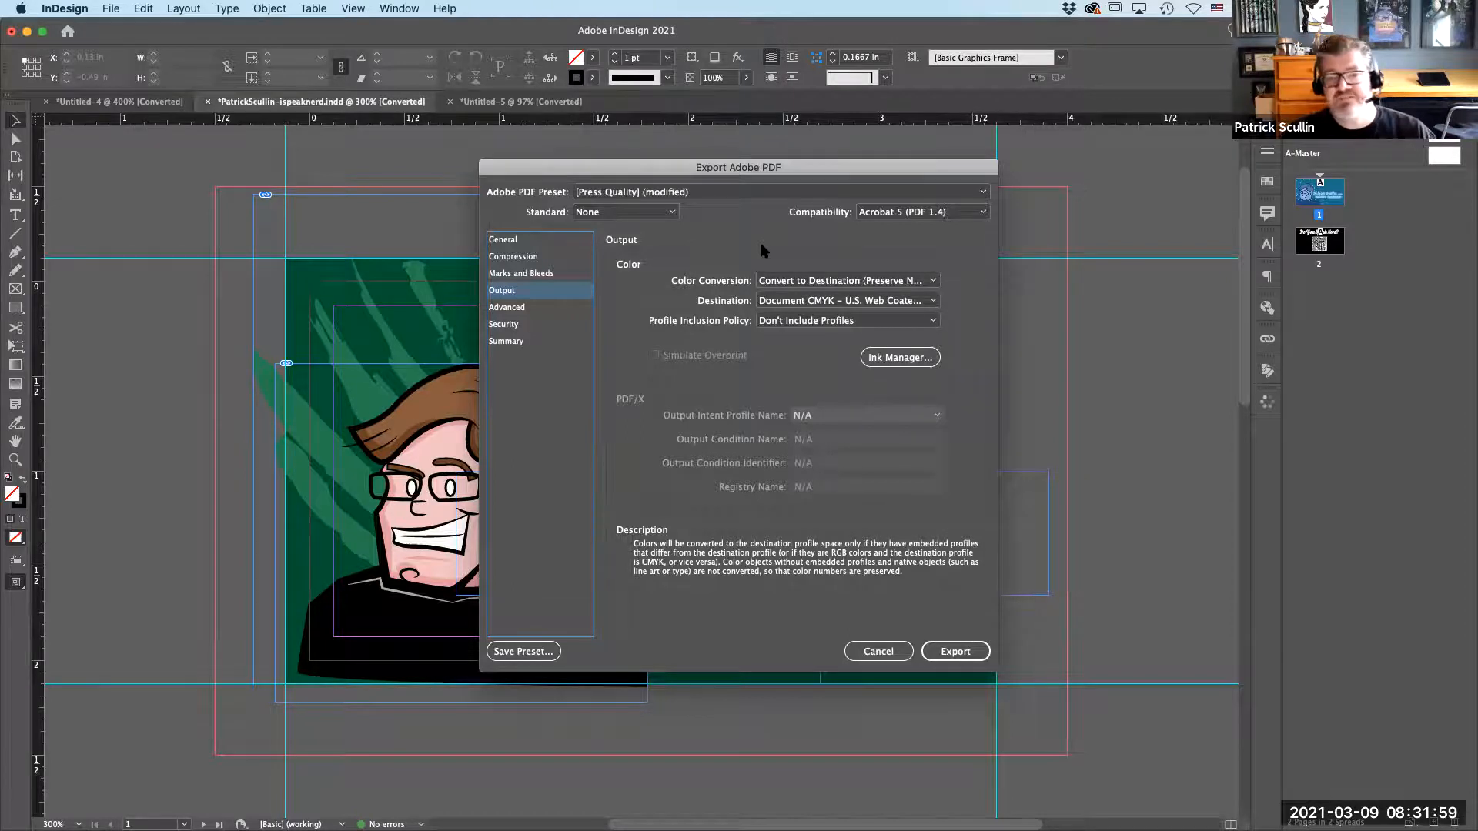
{"action": "left_click", "coordinate": [875, 654]}
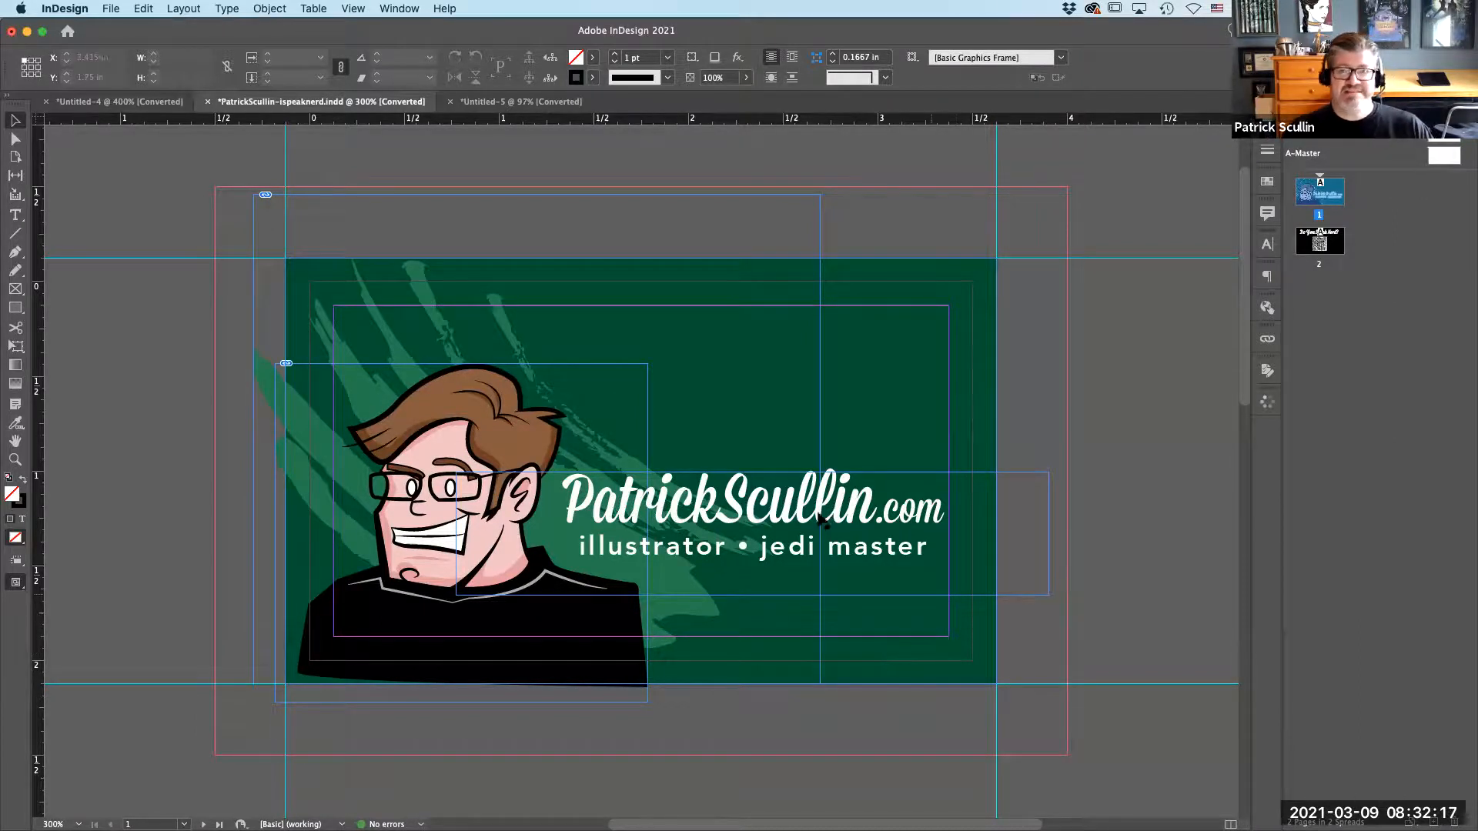
In the Untitled-5 card sheet, draw a rectangular frame of about 3.5 × 2 in over the upper-left card cell on page 2.
{"action": "left_click", "coordinate": [522, 102]}
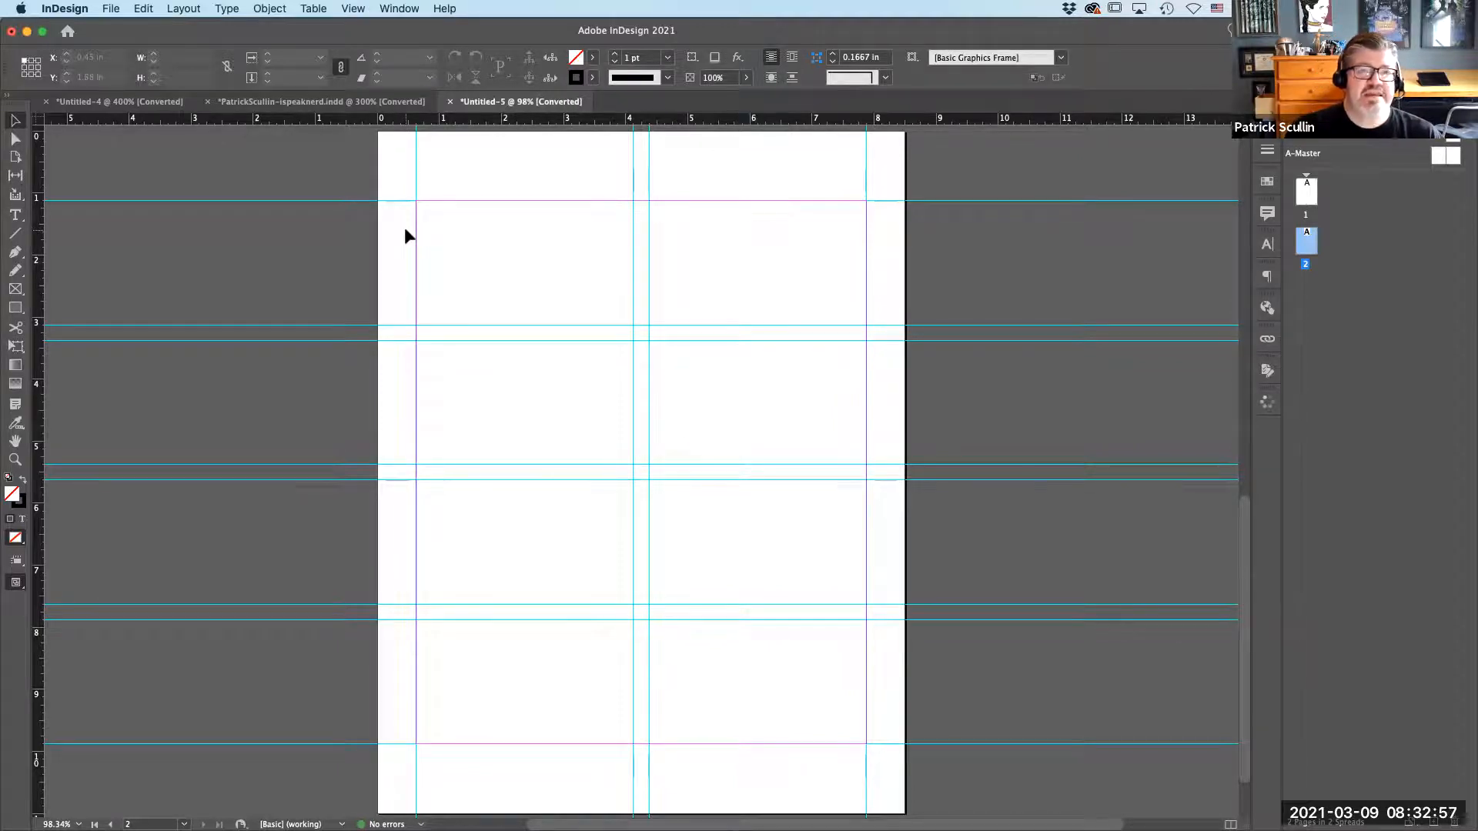
{"action": "key", "text": "super+equal"}
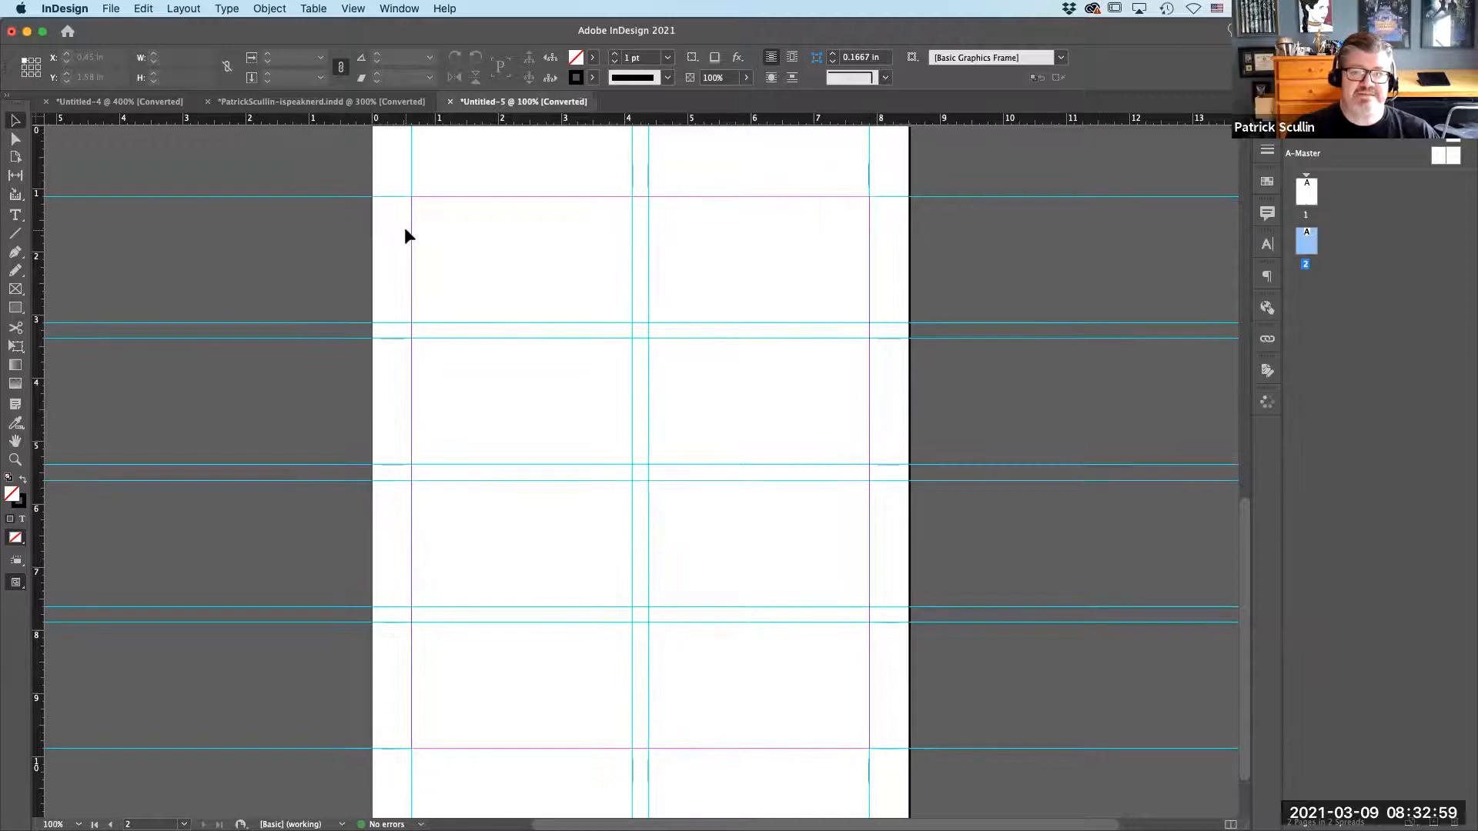
{"action": "key", "text": "super+equal"}
{"action": "left_click_drag", "start_coordinate": [390, 351], "coordinate": [430, 474]}
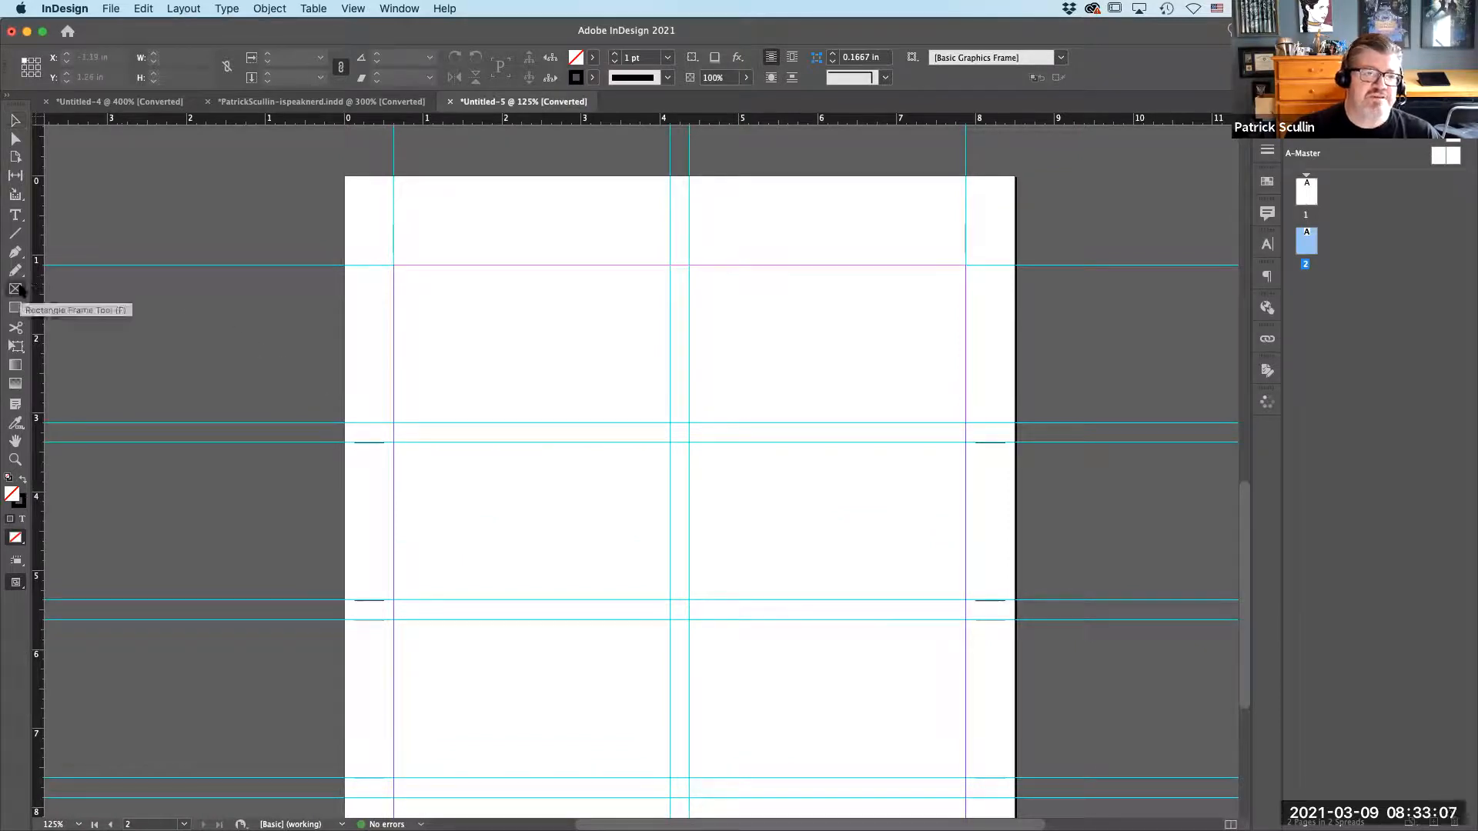
{"action": "left_click", "coordinate": [19, 290]}
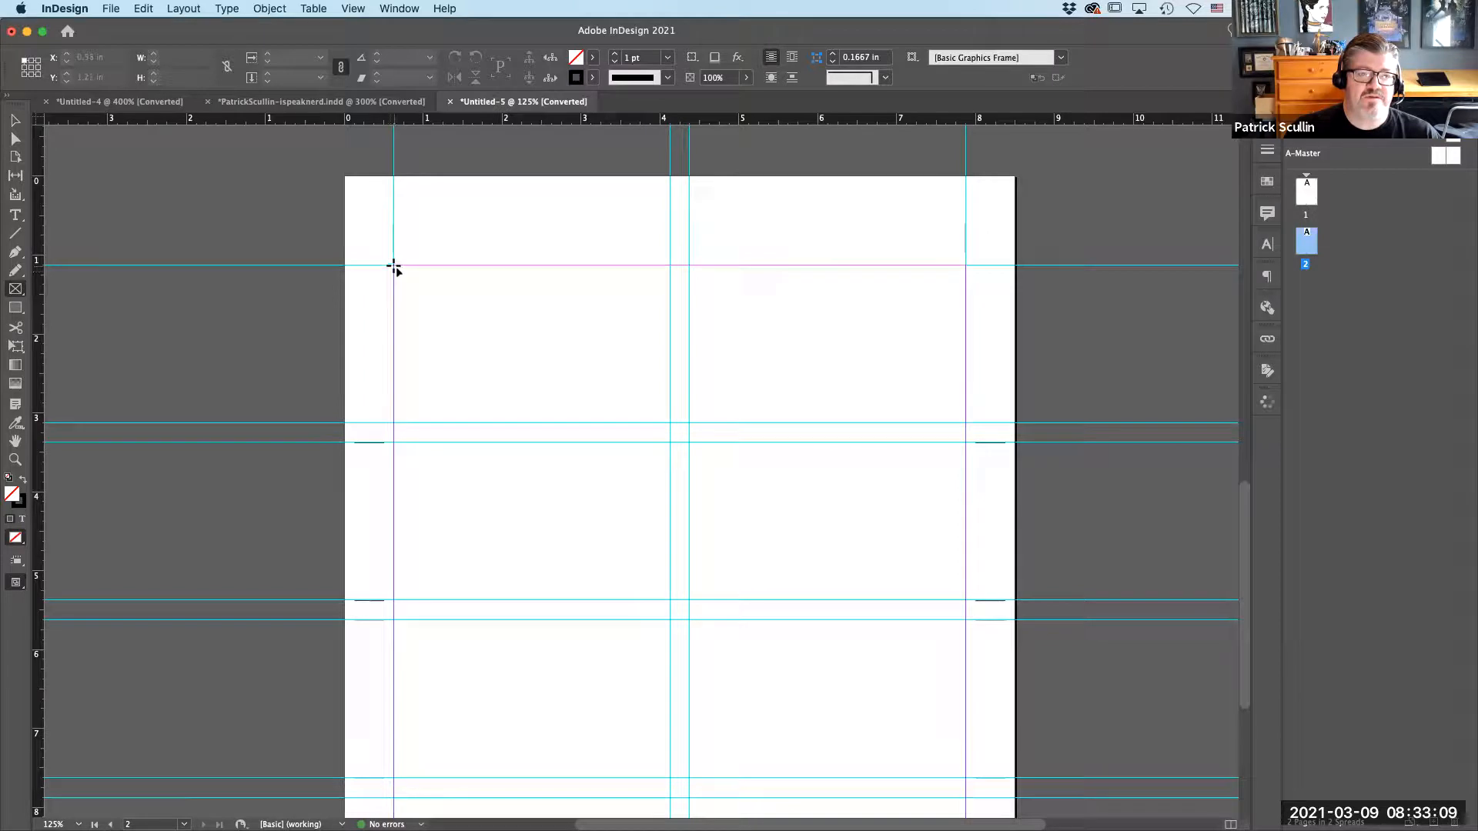
{"action": "left_click_drag", "start_coordinate": [393, 266], "coordinate": [669, 424]}
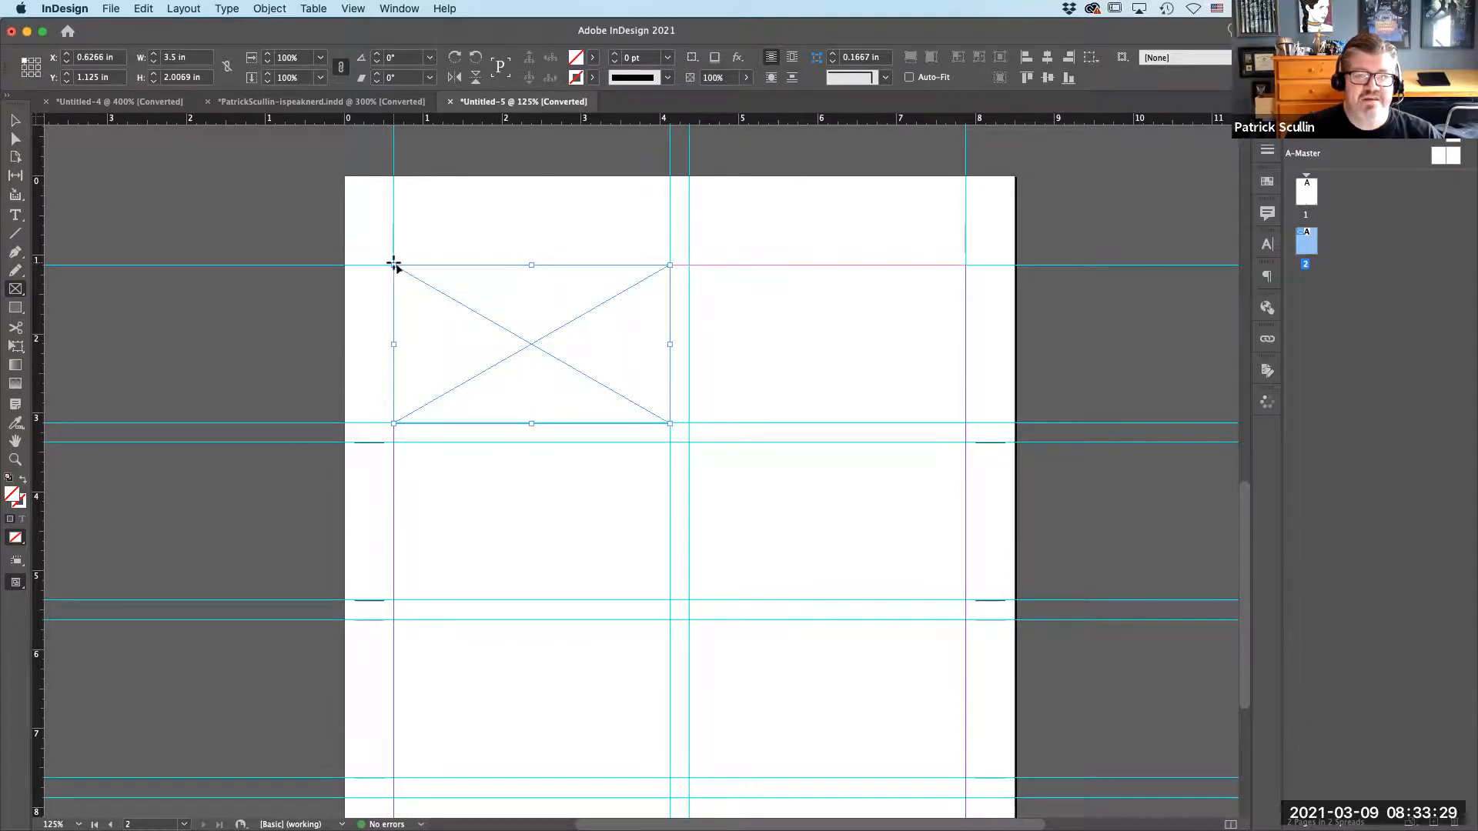
Extend the frame's upper-left corner outward past the guides, making the frame about 3.62 × 2.16 in.
{"action": "left_click", "coordinate": [14, 120]}
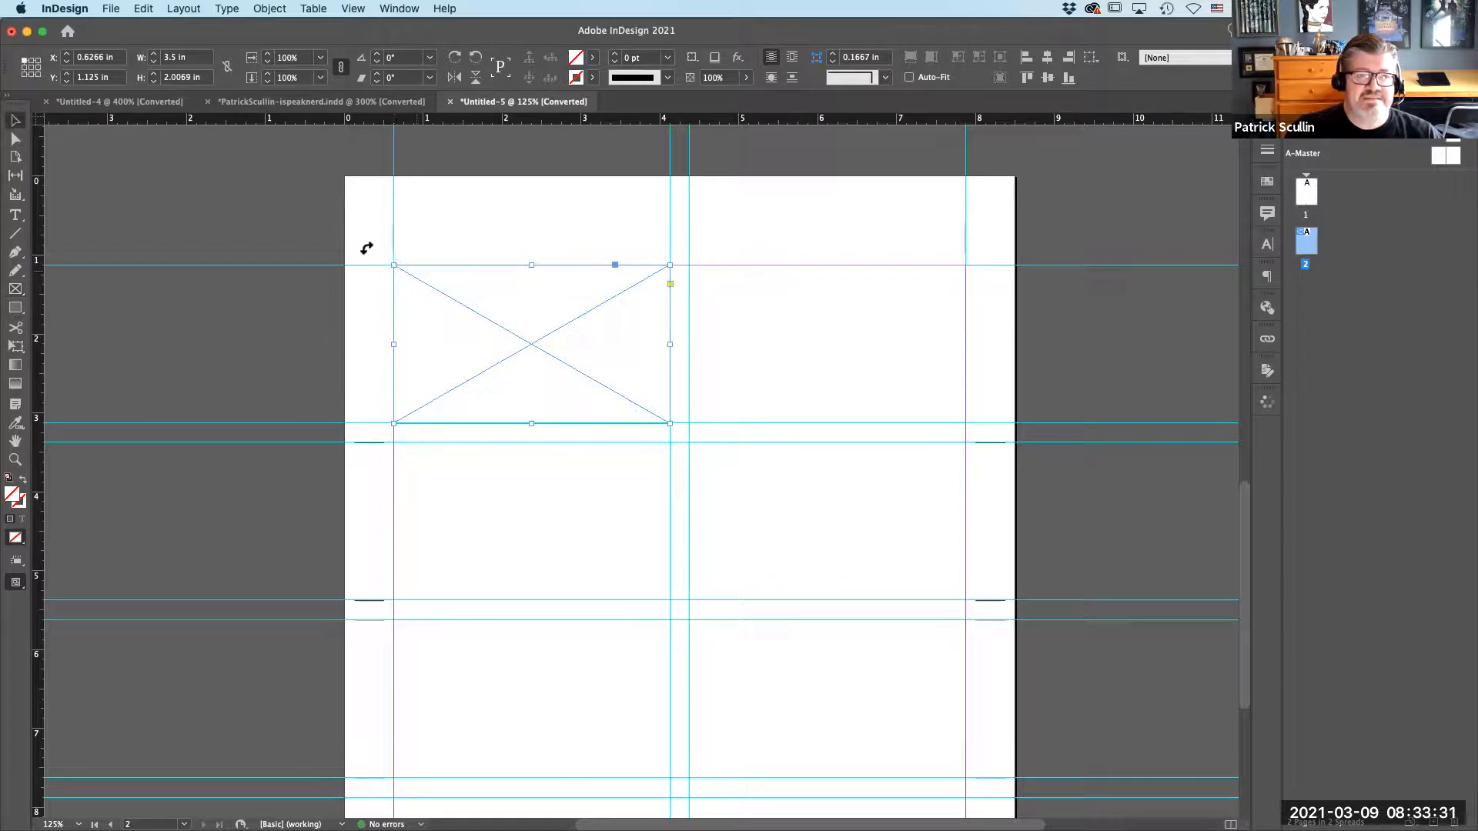
{"action": "left_click_drag", "start_coordinate": [393, 264], "coordinate": [384, 252]}
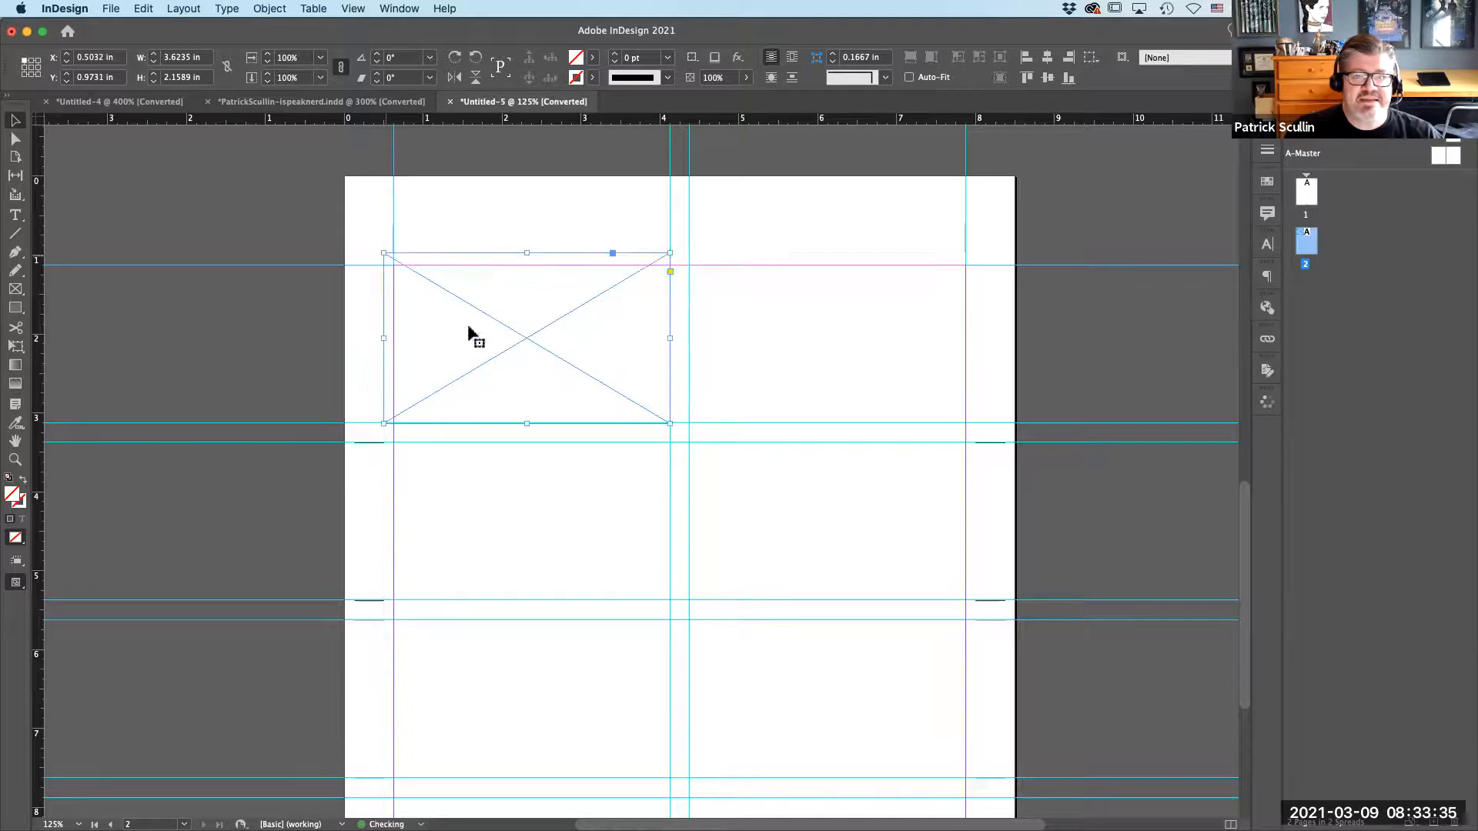
Extend the frame's lower-right corner outward past the guides, making the frame about 3.75 × 2.28 in.
{"action": "left_click_drag", "start_coordinate": [670, 423], "coordinate": [676, 433]}
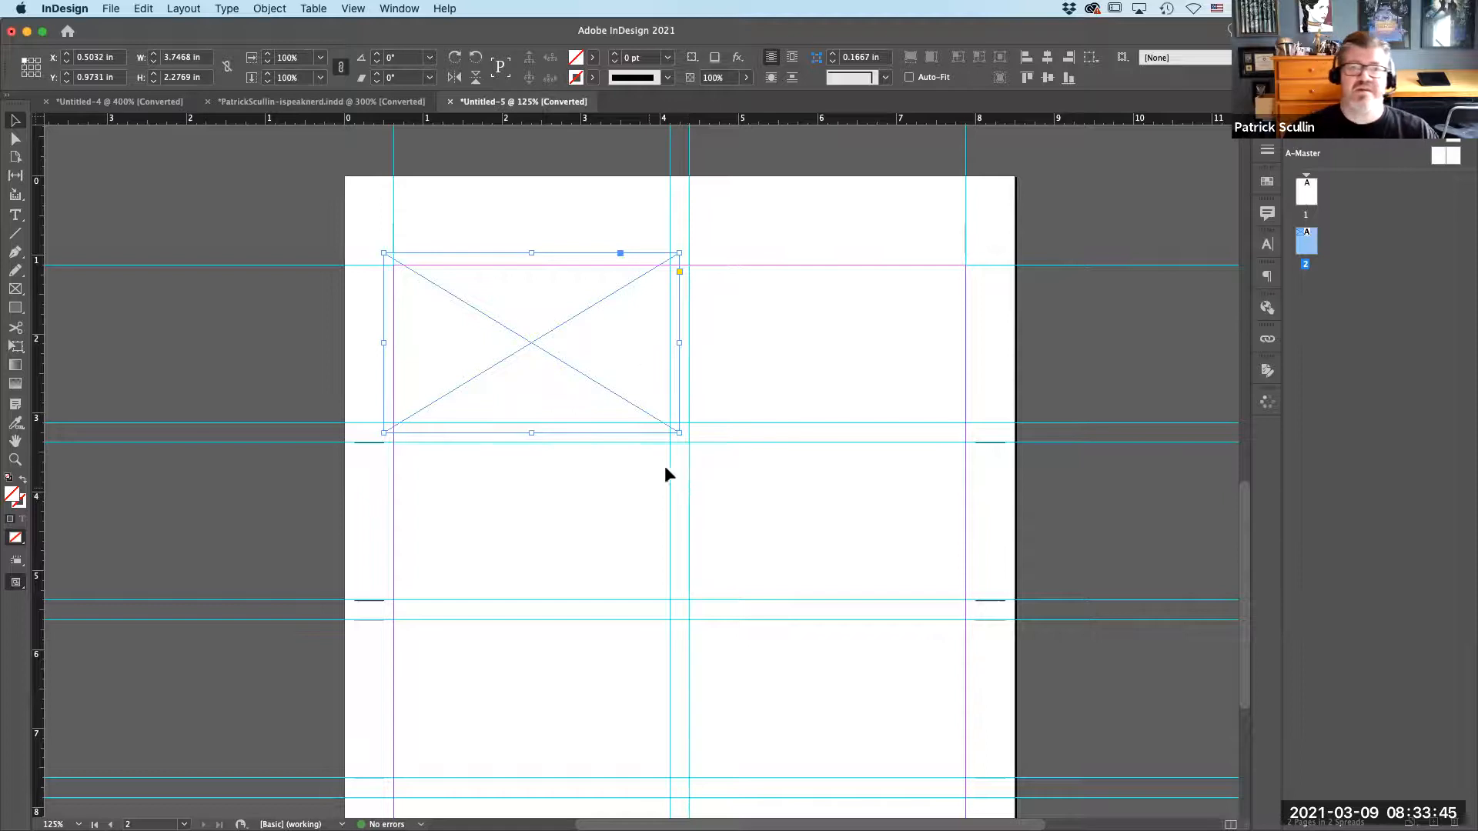
{"action": "left_click_drag", "start_coordinate": [531, 252], "coordinate": [530, 252]}
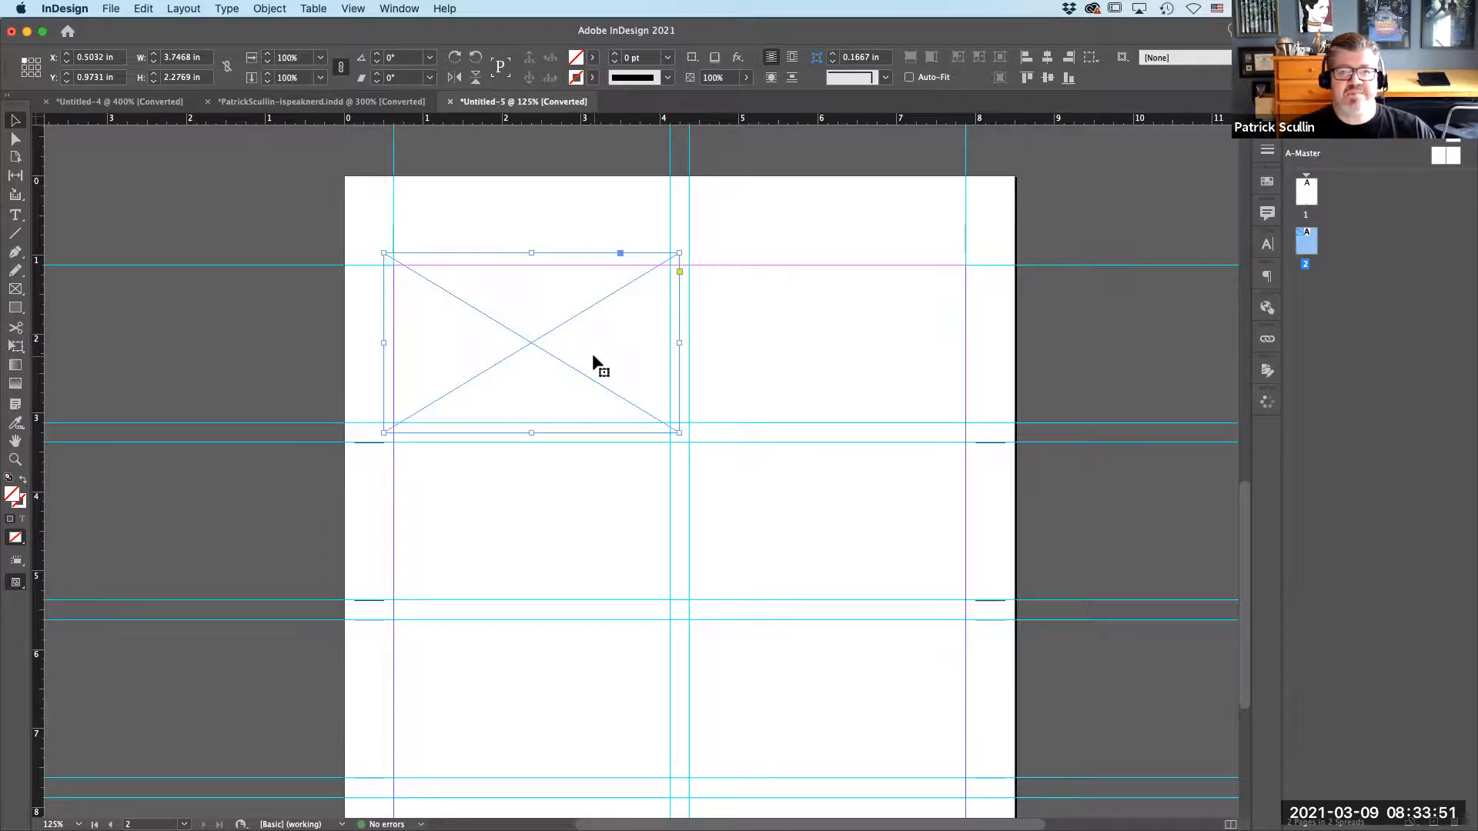
Place the Cards-FRONT PDF into the frame from the Business Card Files folder, found under Dropbox's Teaching, ADM-70 Production Portfolio, Lessons folders.
{"action": "left_click", "coordinate": [110, 9]}
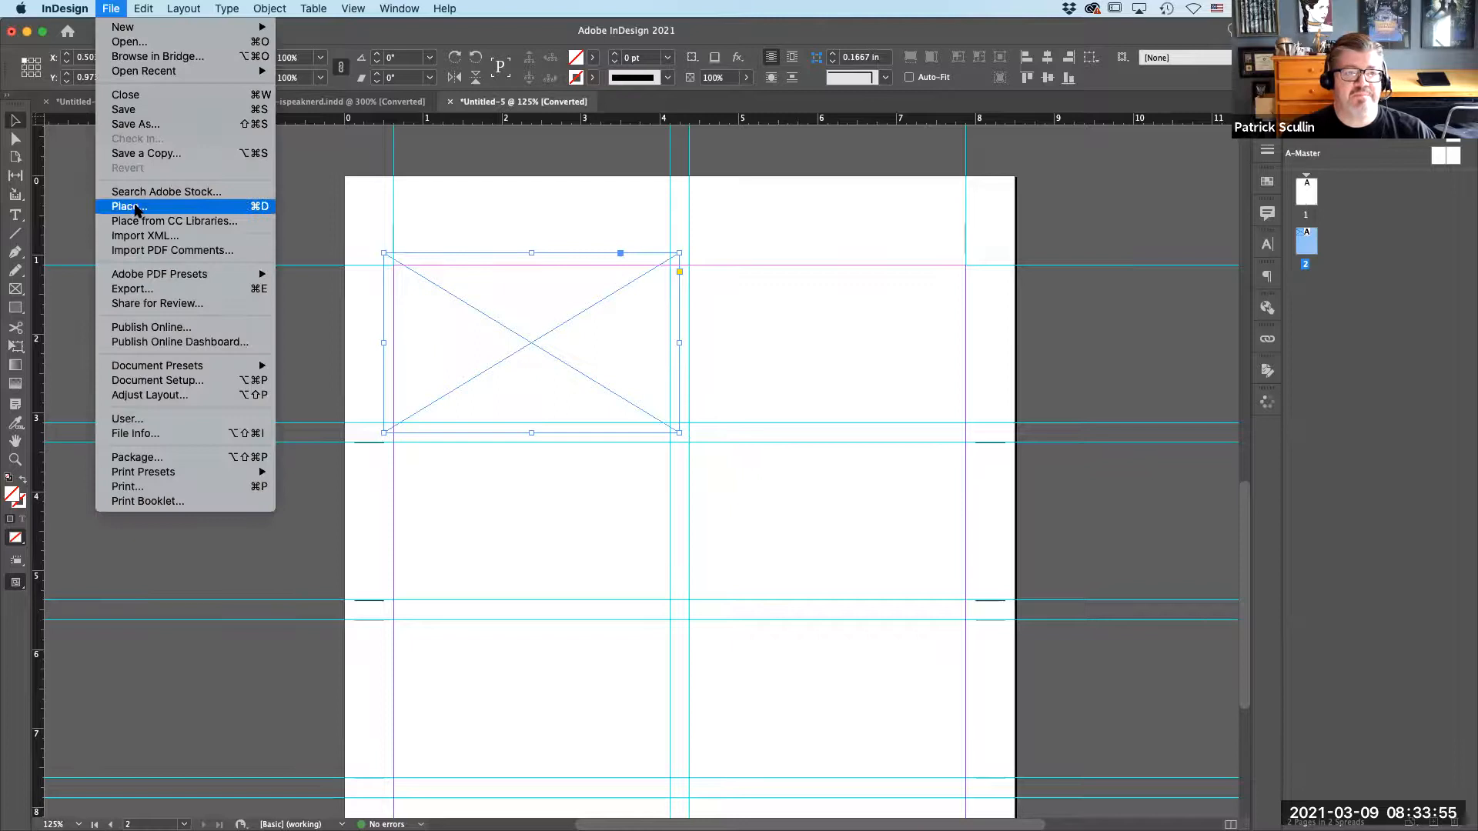
{"action": "left_click", "coordinate": [135, 206]}
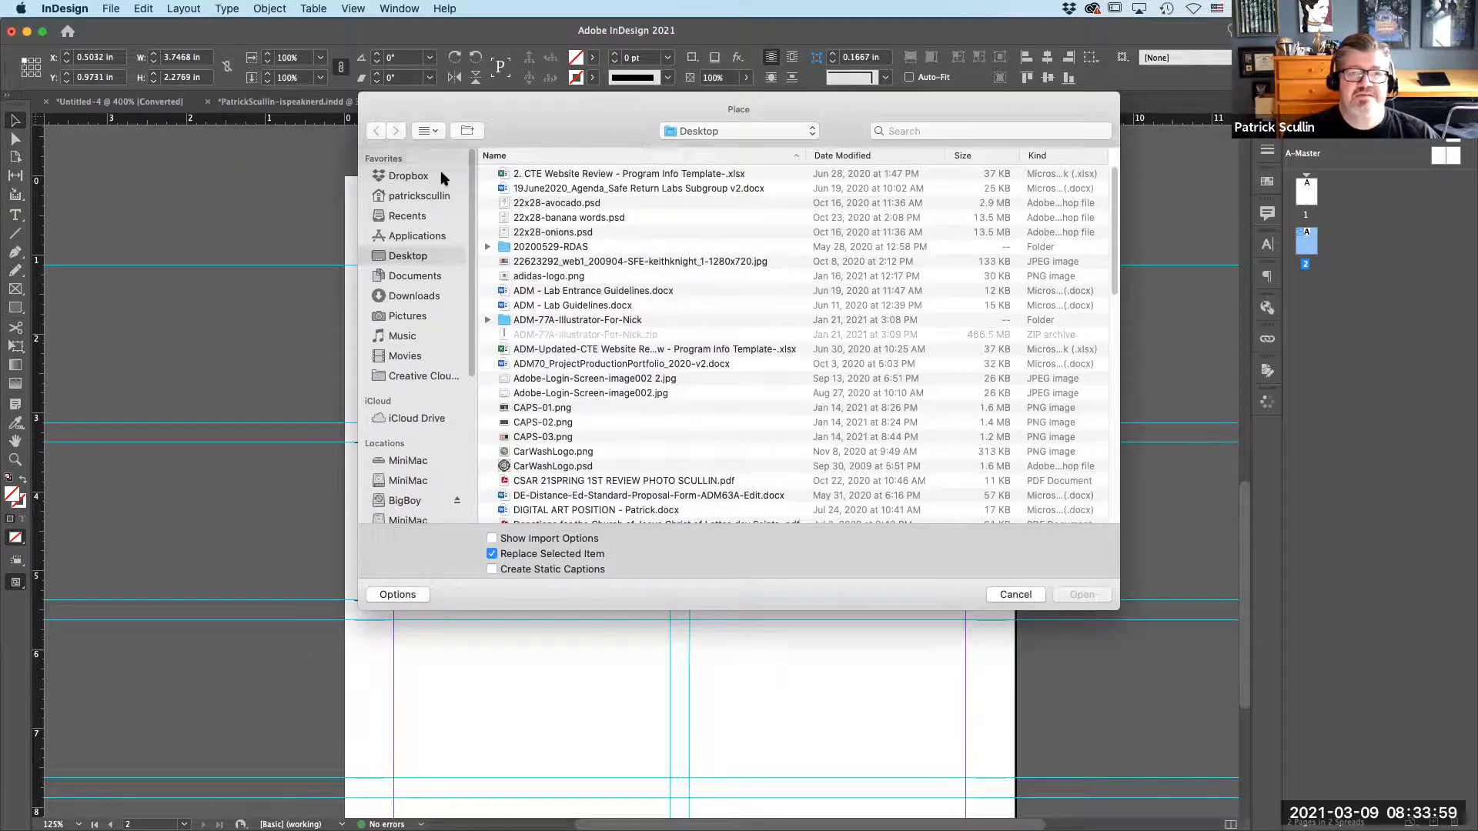
{"action": "left_click", "coordinate": [440, 174]}
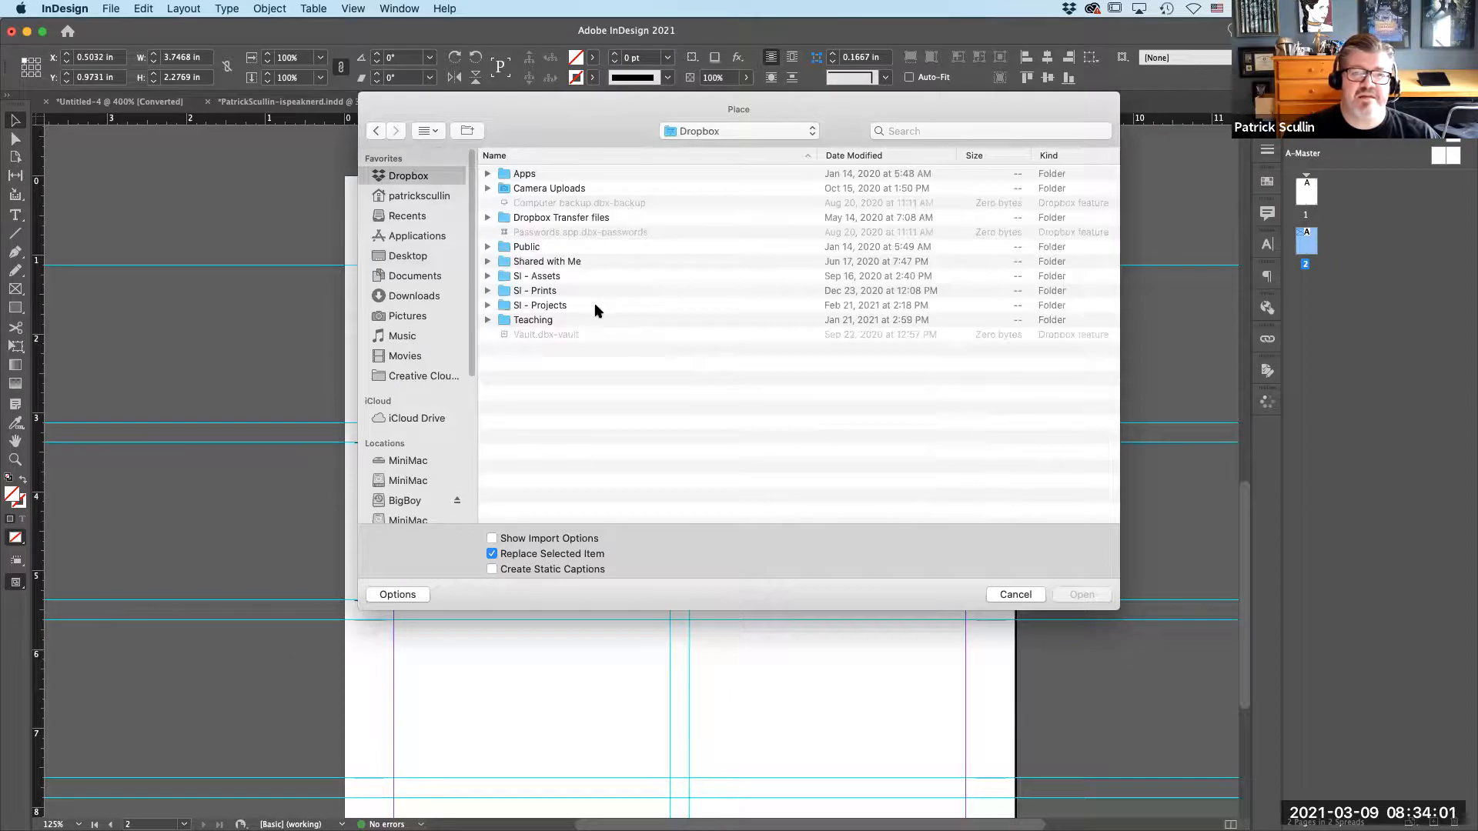
{"action": "left_click", "coordinate": [591, 319]}
{"action": "double_click", "coordinate": [591, 320]}
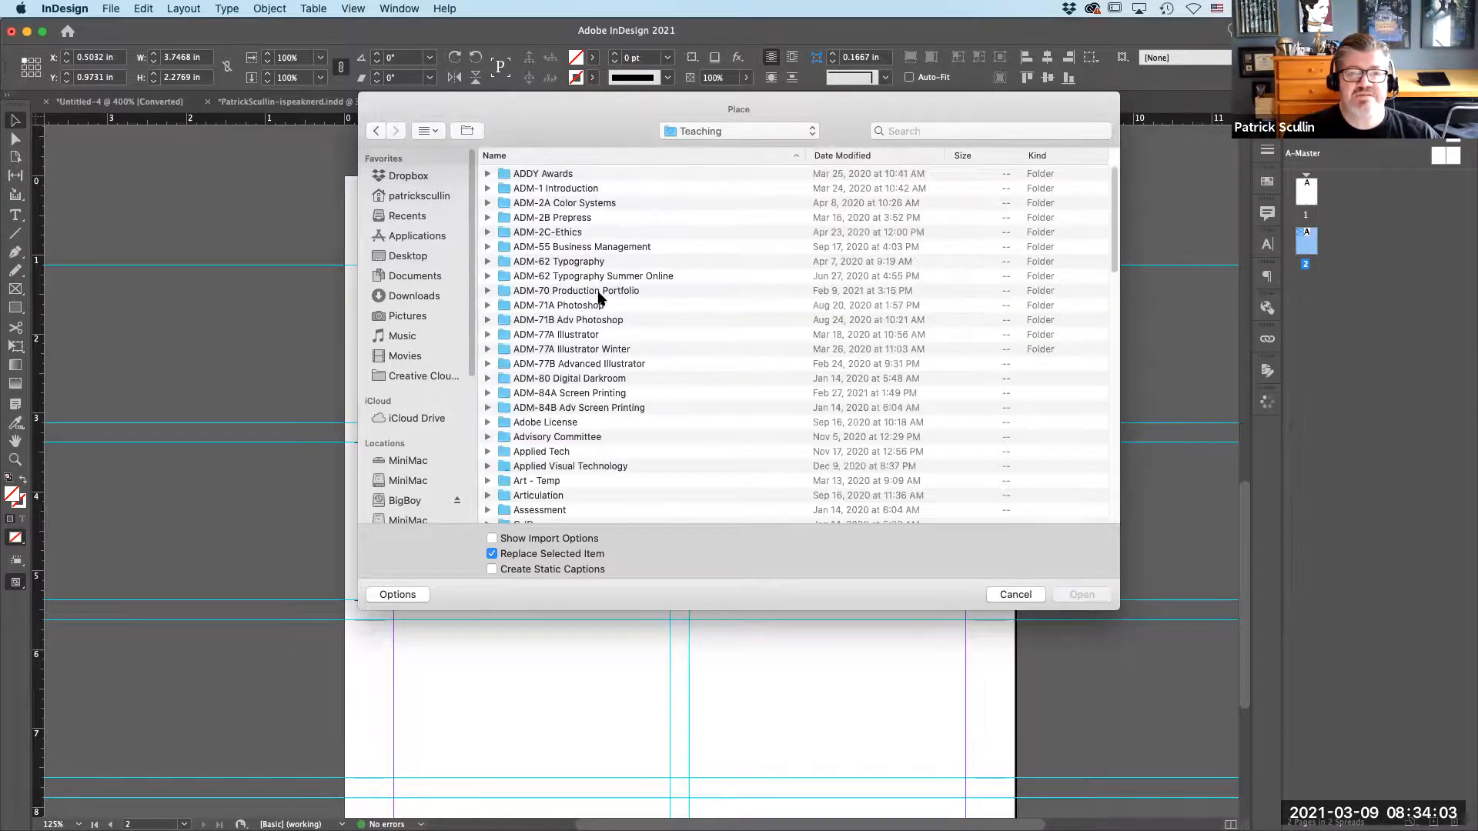
{"action": "double_click", "coordinate": [593, 291]}
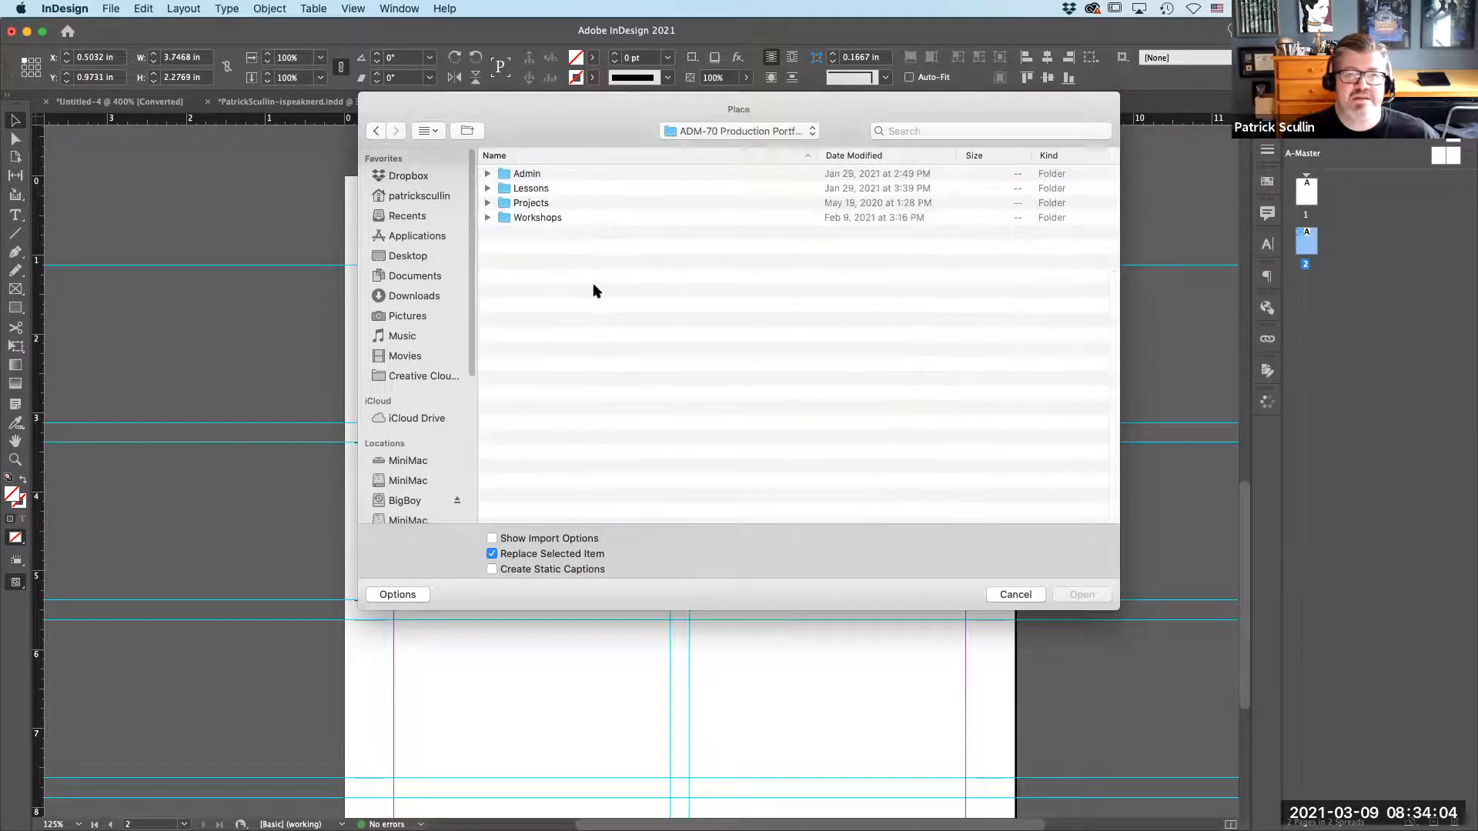
{"action": "double_click", "coordinate": [568, 188]}
{"action": "double_click", "coordinate": [602, 218]}
{"action": "double_click", "coordinate": [616, 247]}
{"action": "left_click", "coordinate": [654, 175]}
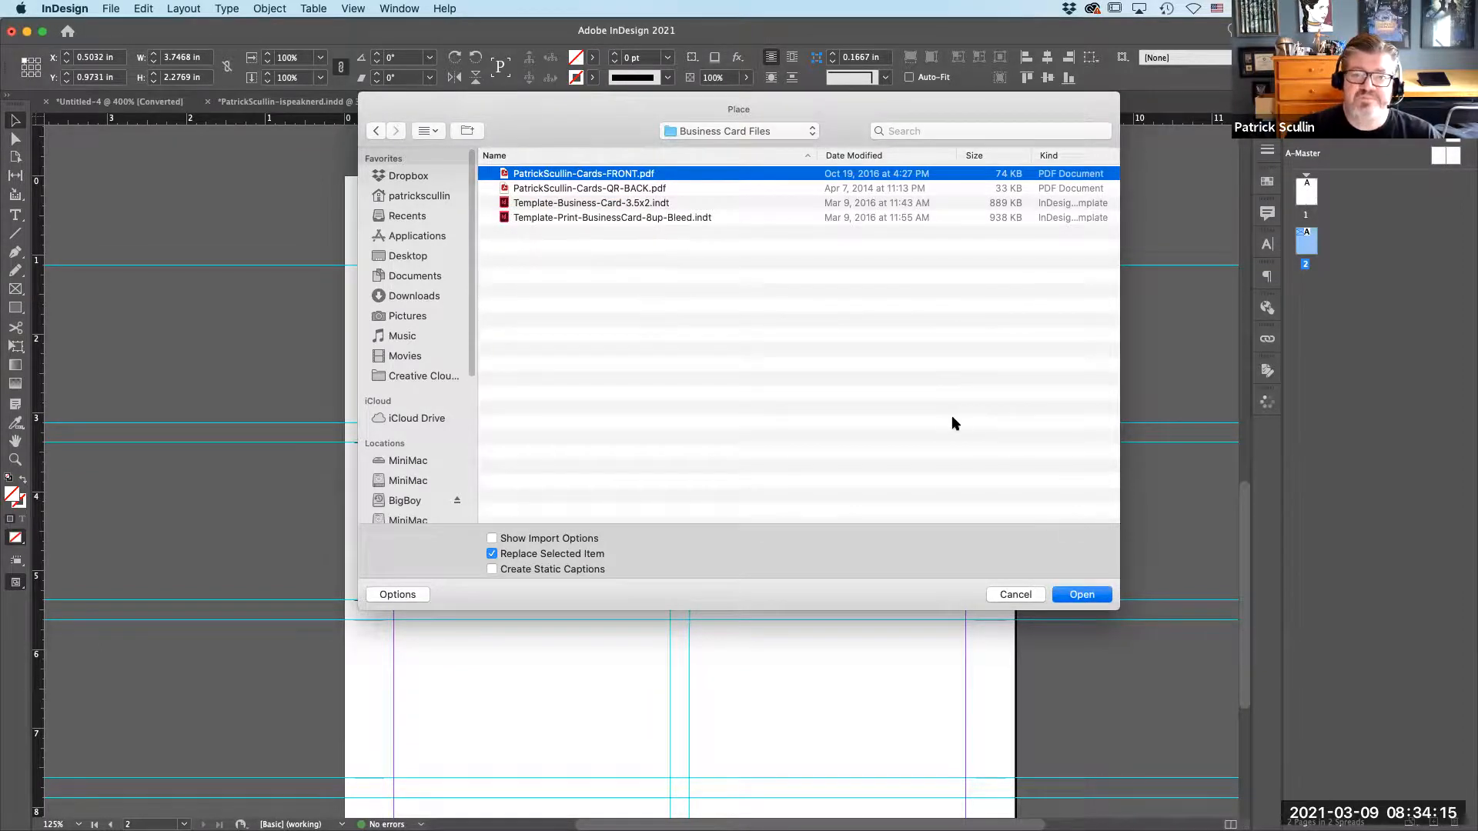
{"action": "key", "text": "Escape"}
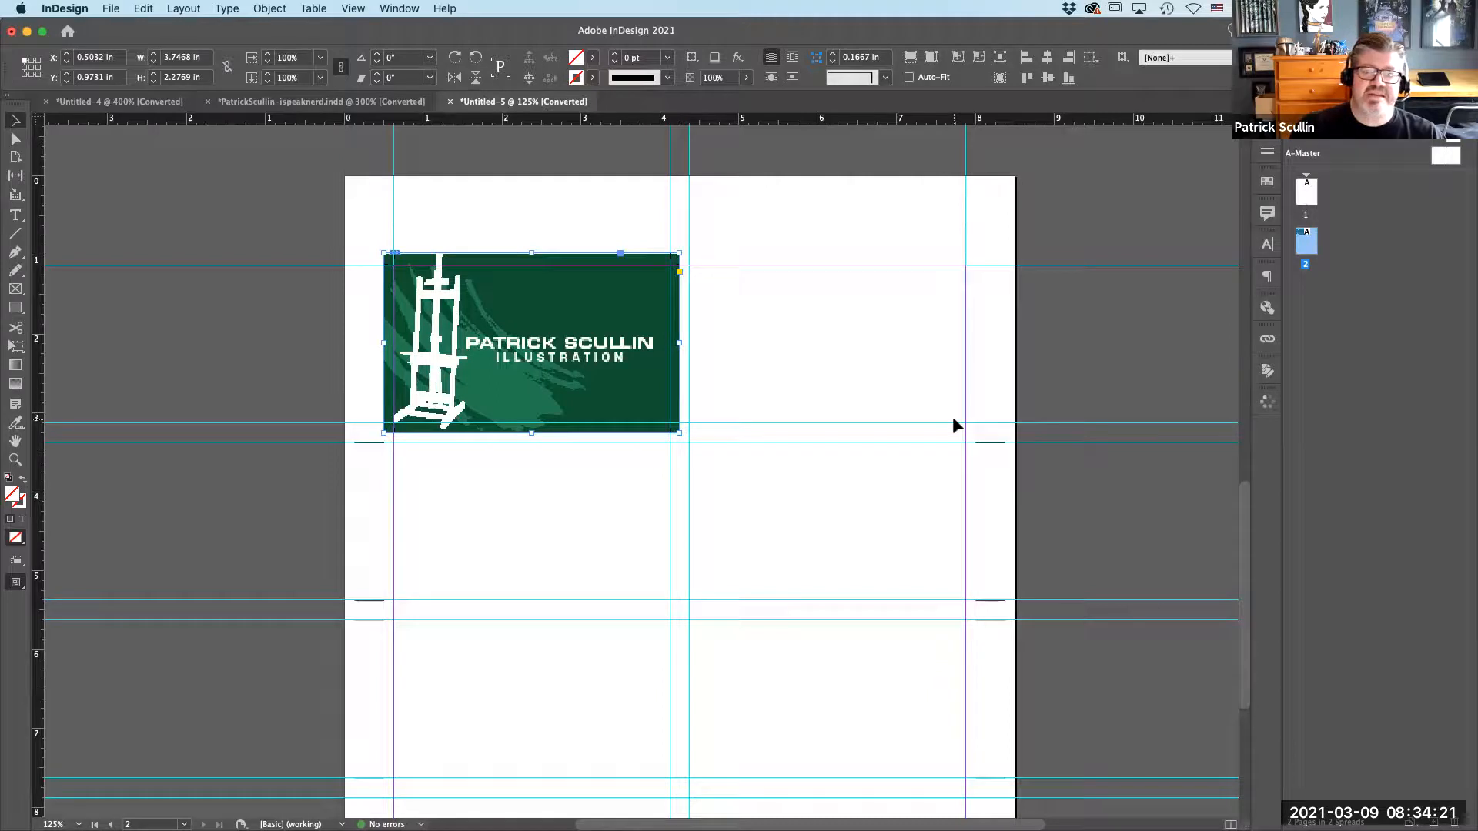
{"action": "left_click", "coordinate": [562, 198]}
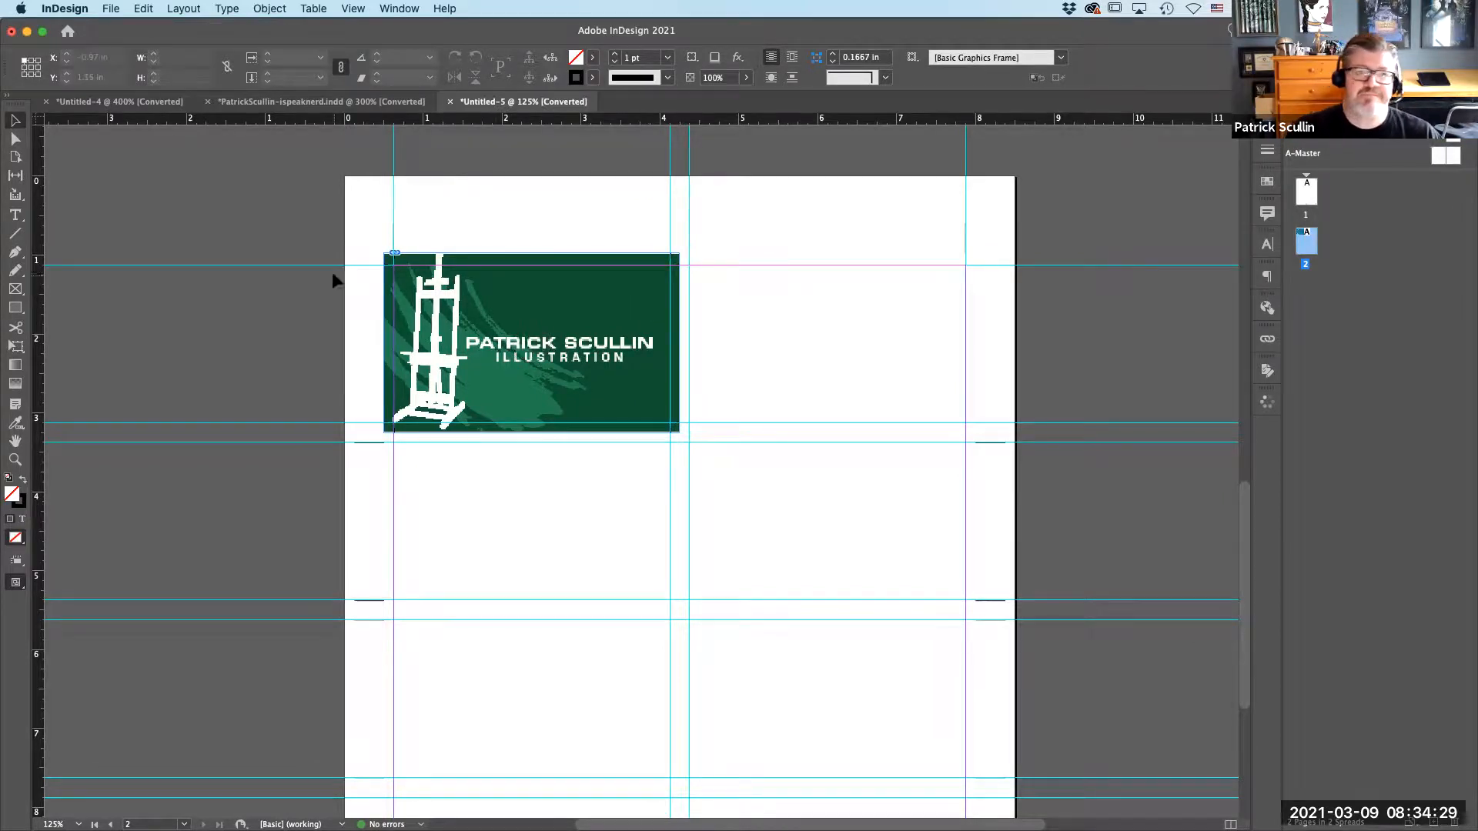
Duplicate the placed card front into the upper-right cell, butting it against the original at X 4.25 in.
{"action": "key", "text": "super+minus"}
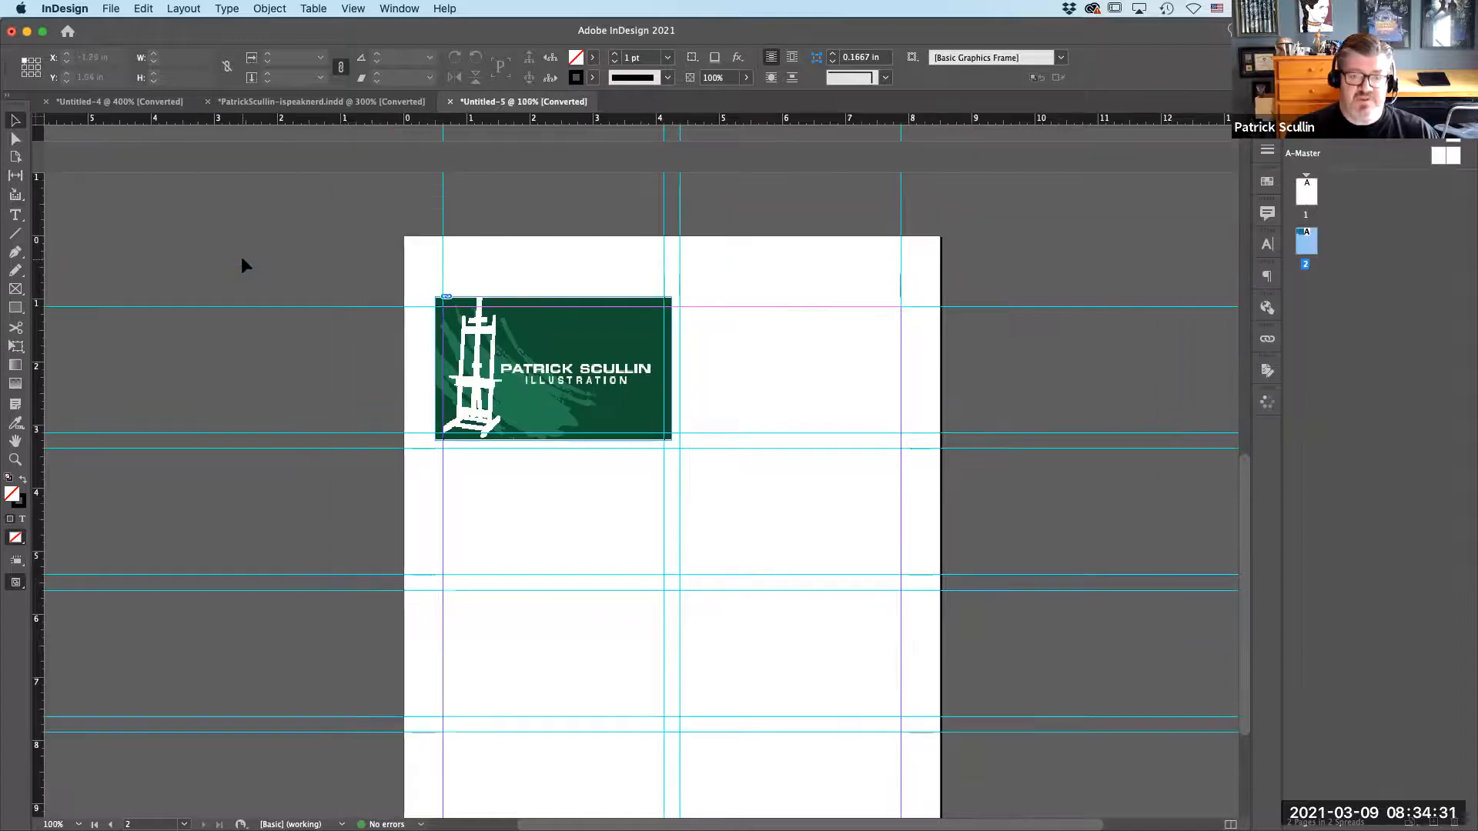
{"action": "key", "text": "super+minus"}
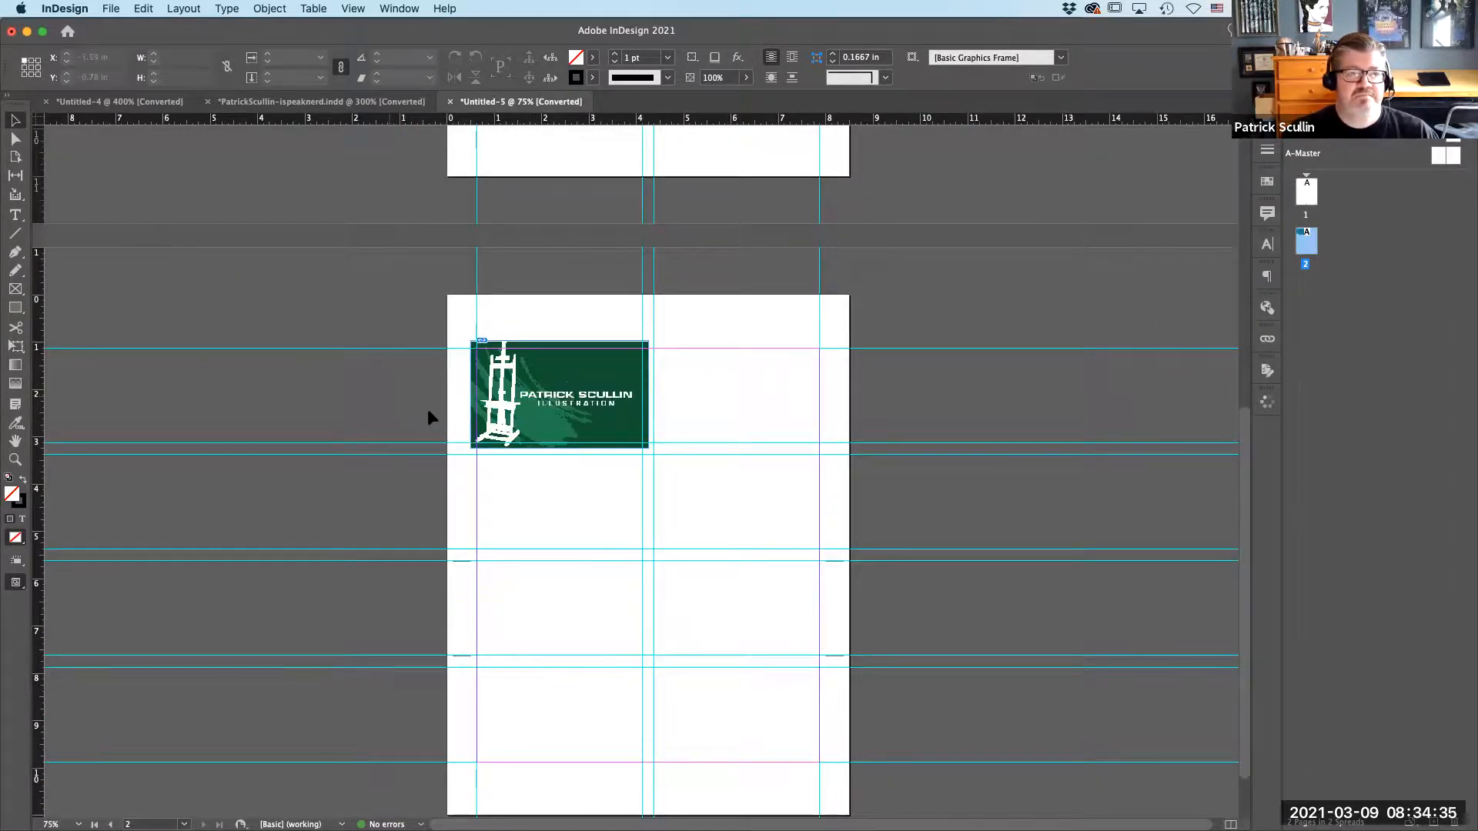
{"action": "key", "text": "super+equal"}
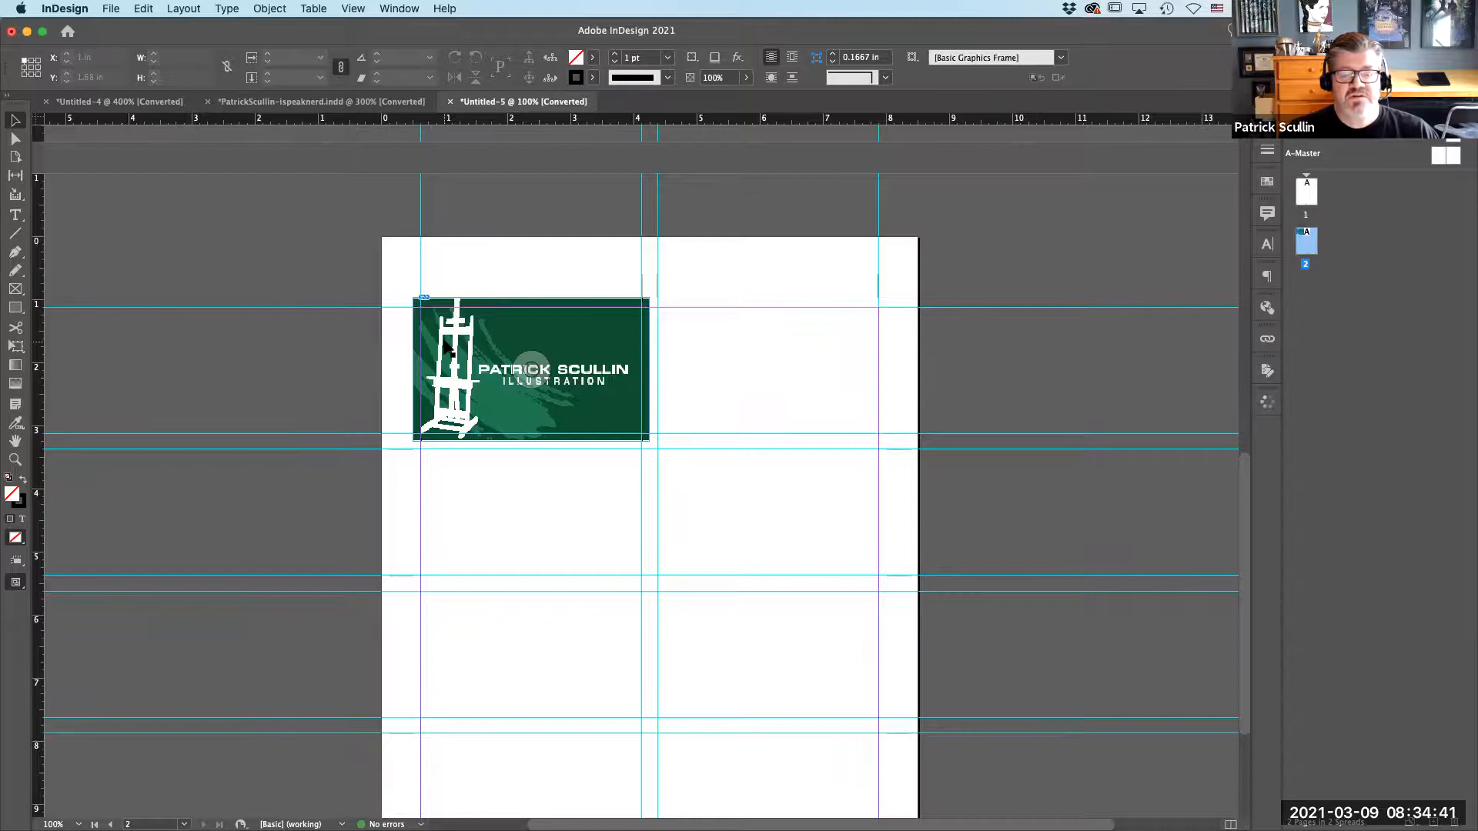
{"action": "left_click_drag", "start_coordinate": [481, 350], "coordinate": [680, 357]}
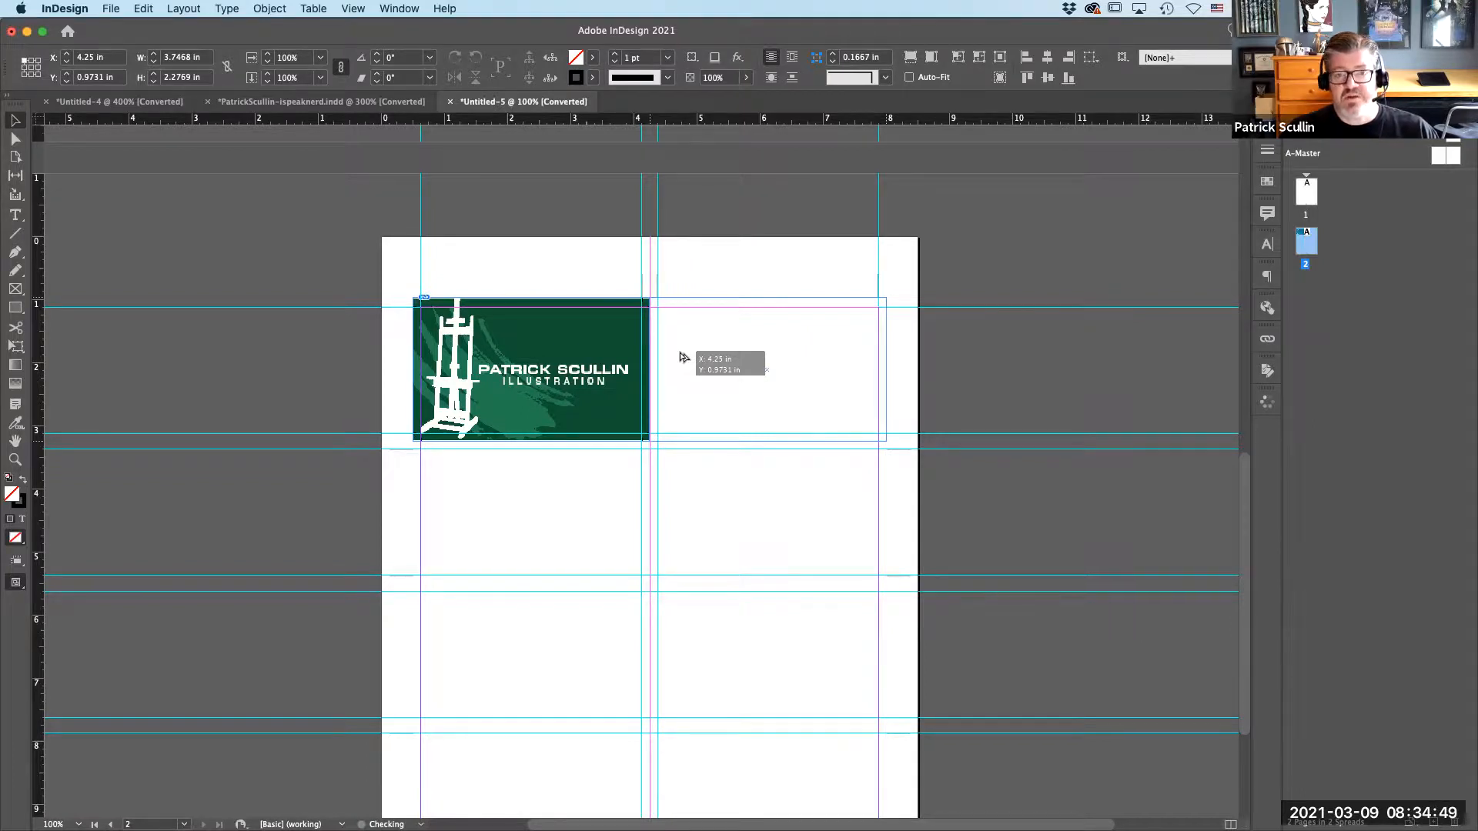
{"action": "left_click_drag", "start_coordinate": [681, 357], "coordinate": [680, 357]}
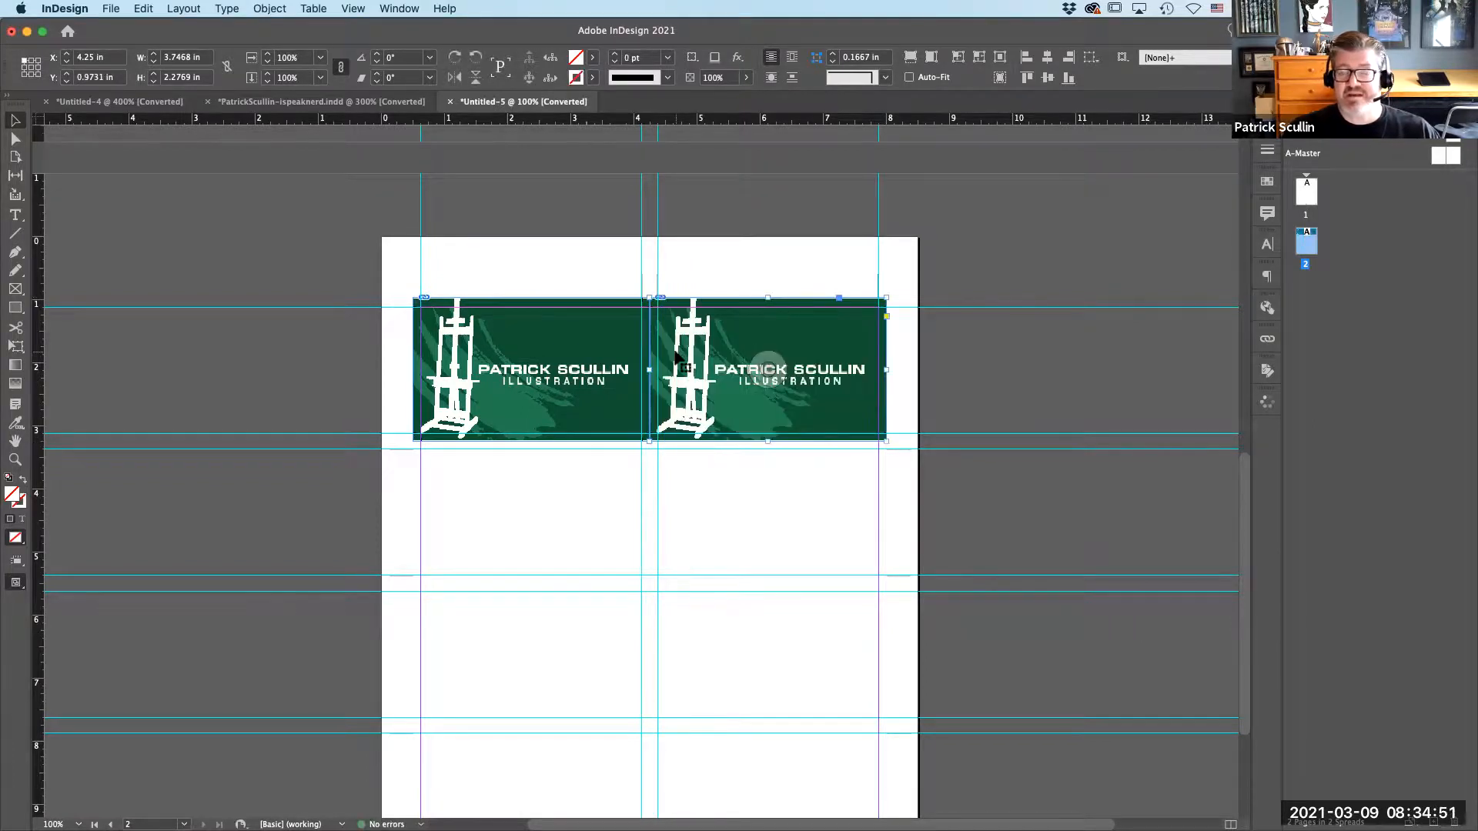
Duplicate the row of two card fronts downward to fill the remaining three rows of page 2.
{"action": "left_click", "coordinate": [593, 336], "text": "shift"}
{"action": "left_click_drag", "start_coordinate": [592, 334], "coordinate": [612, 477]}
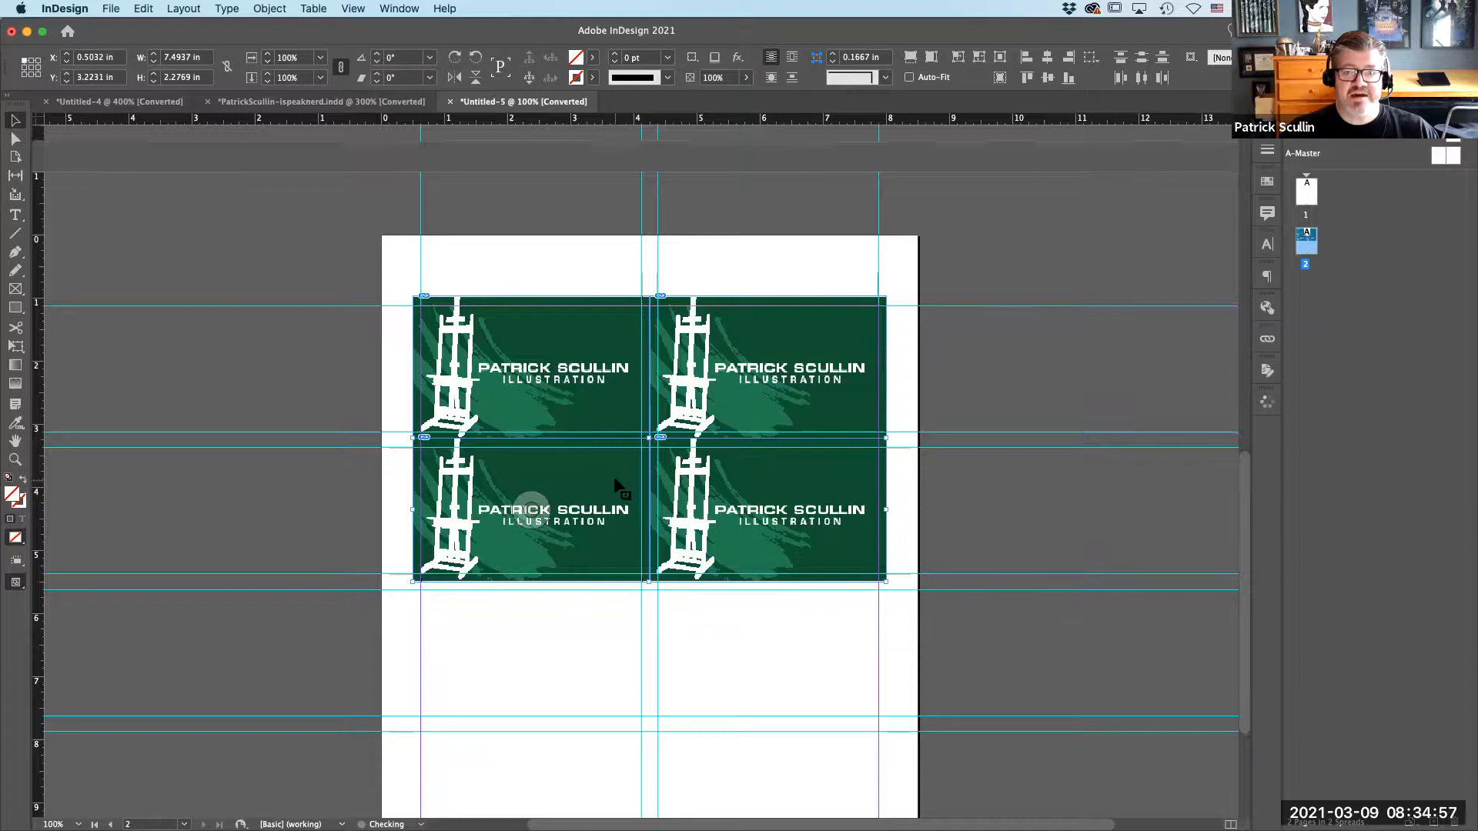
{"action": "scroll", "coordinate": [614, 483], "scroll_direction": "down", "scroll_amount": 2}
{"action": "scroll", "coordinate": [614, 483], "scroll_direction": "down", "scroll_amount": 3}
{"action": "left_click_drag", "start_coordinate": [580, 270], "coordinate": [605, 563]}
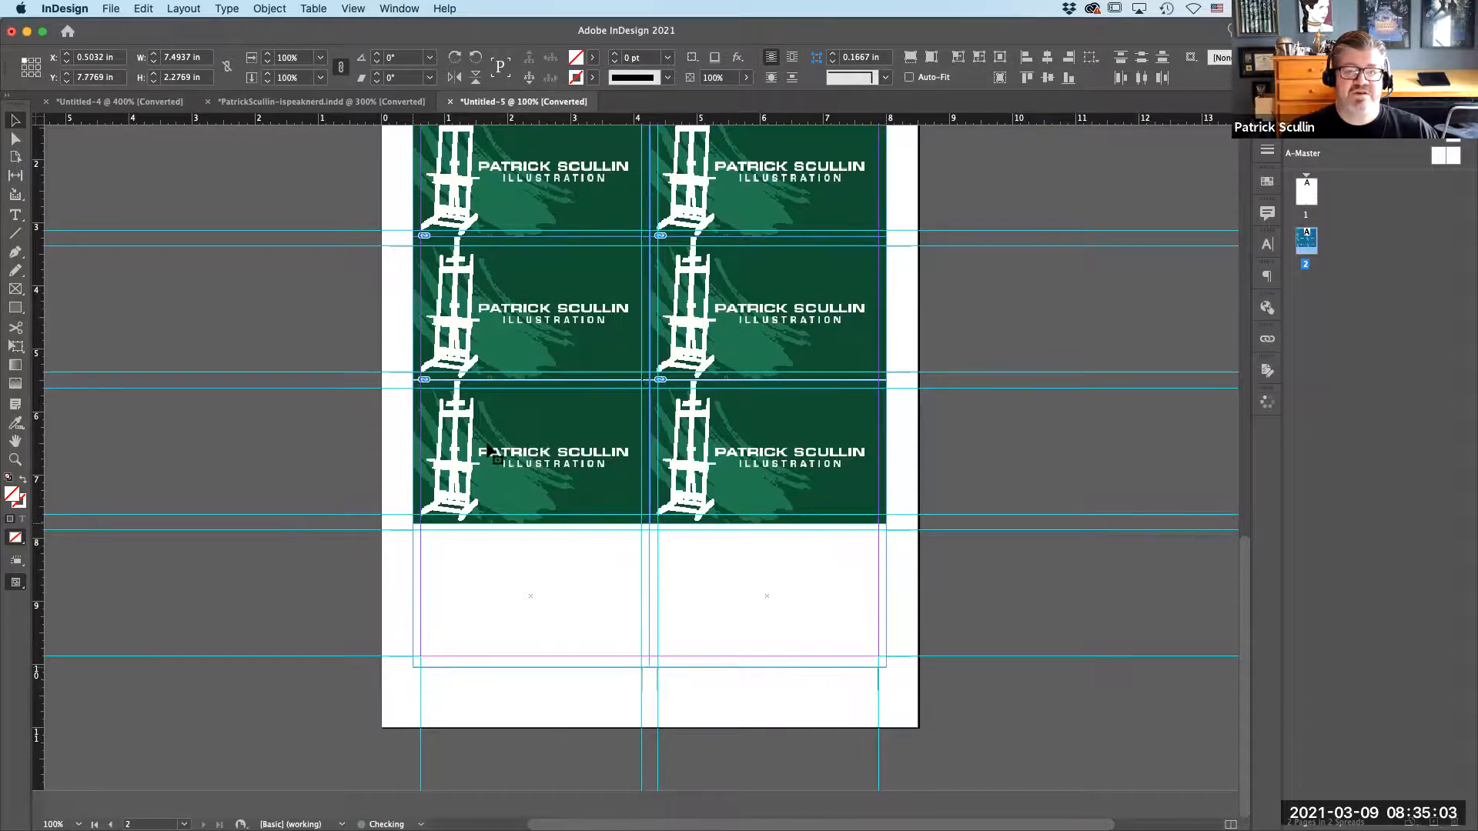
{"action": "left_click", "coordinate": [313, 394]}
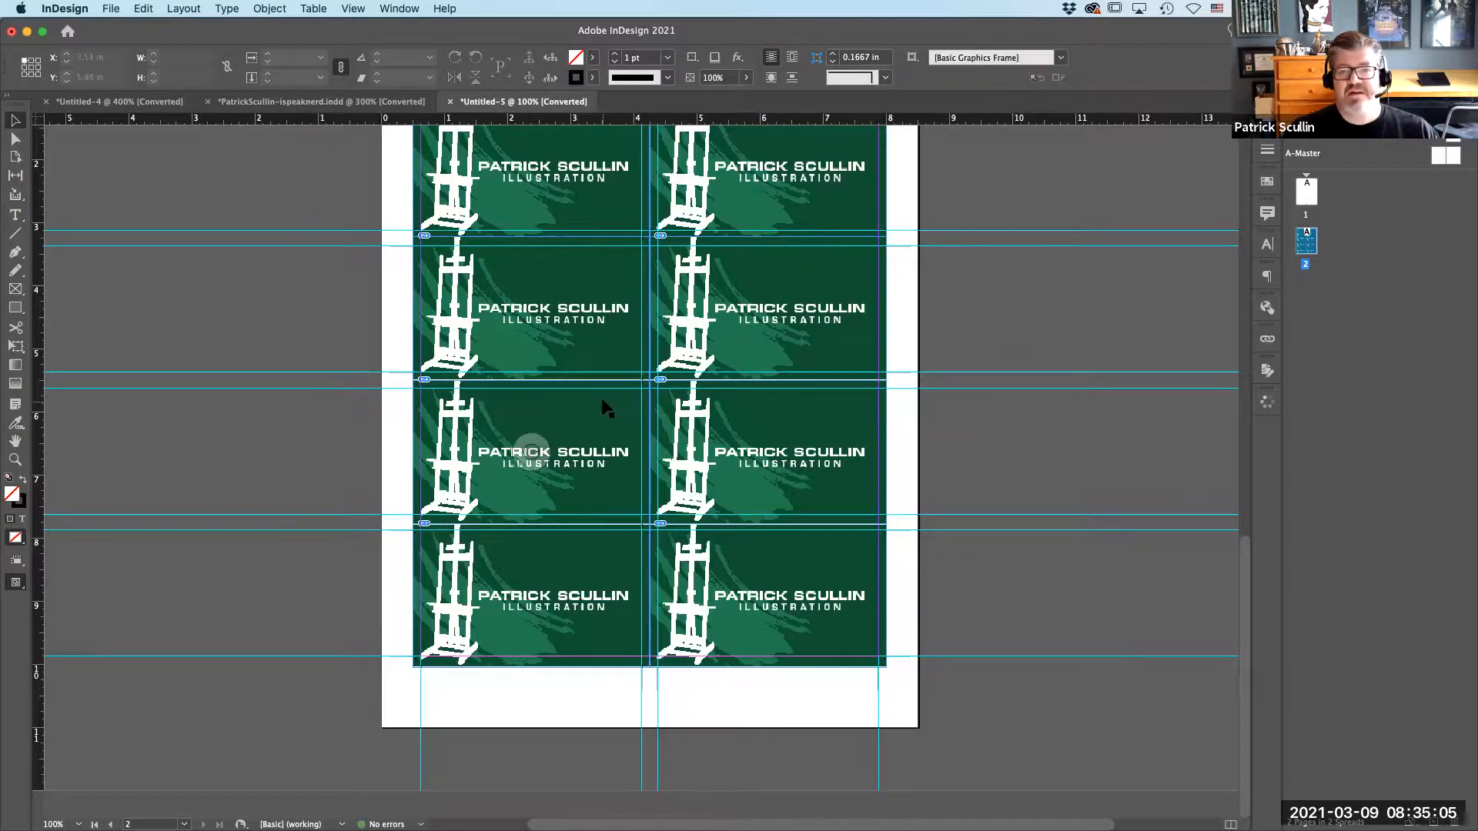
{"action": "scroll", "coordinate": [603, 408], "scroll_direction": "up", "scroll_amount": 2}
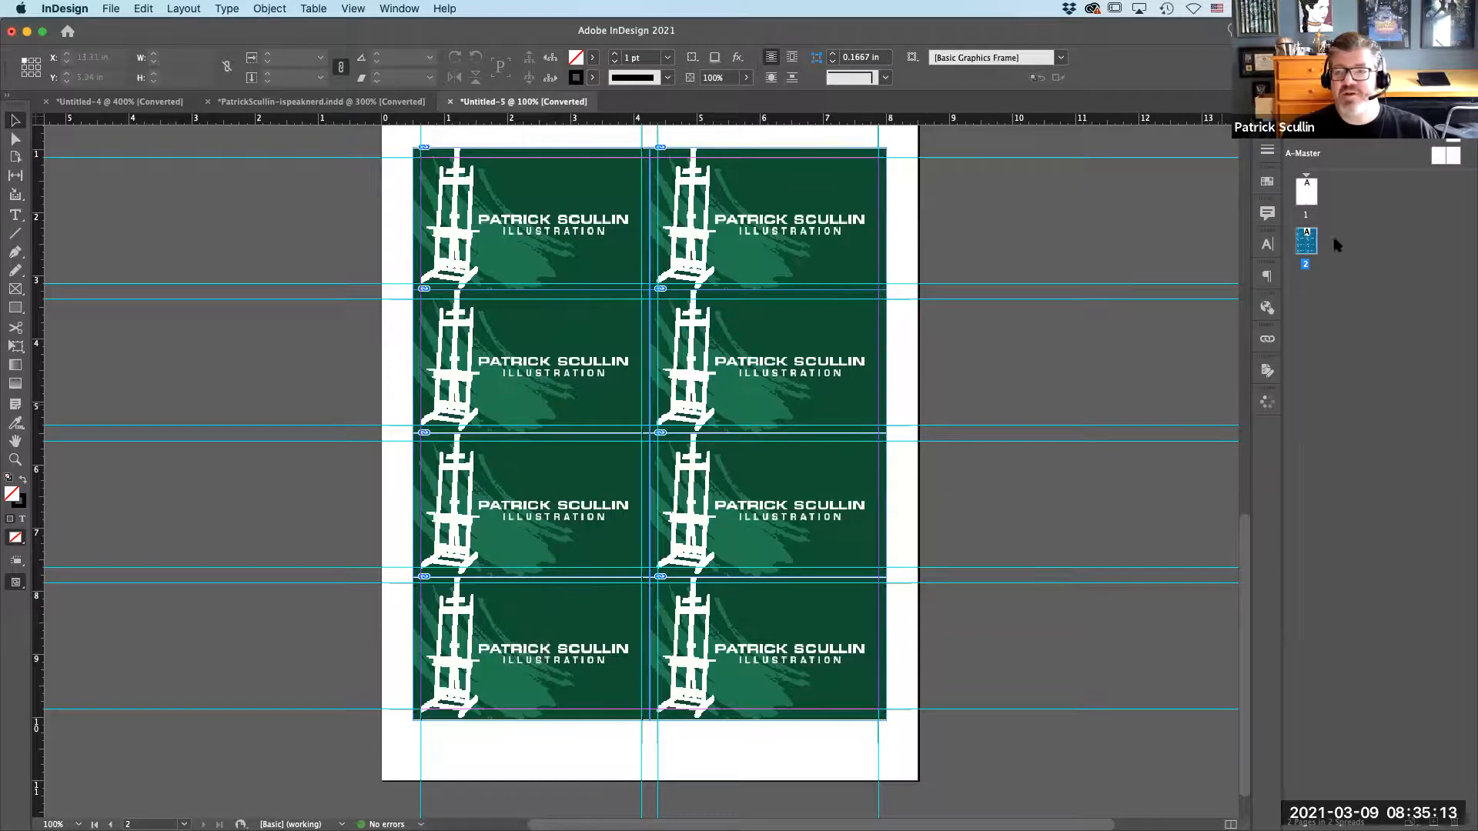
On page 1, draw a rectangular frame over the upper-left cell and extend its corners past the guides to about 3.75 × 2.23 in.
{"action": "double_click", "coordinate": [1308, 190]}
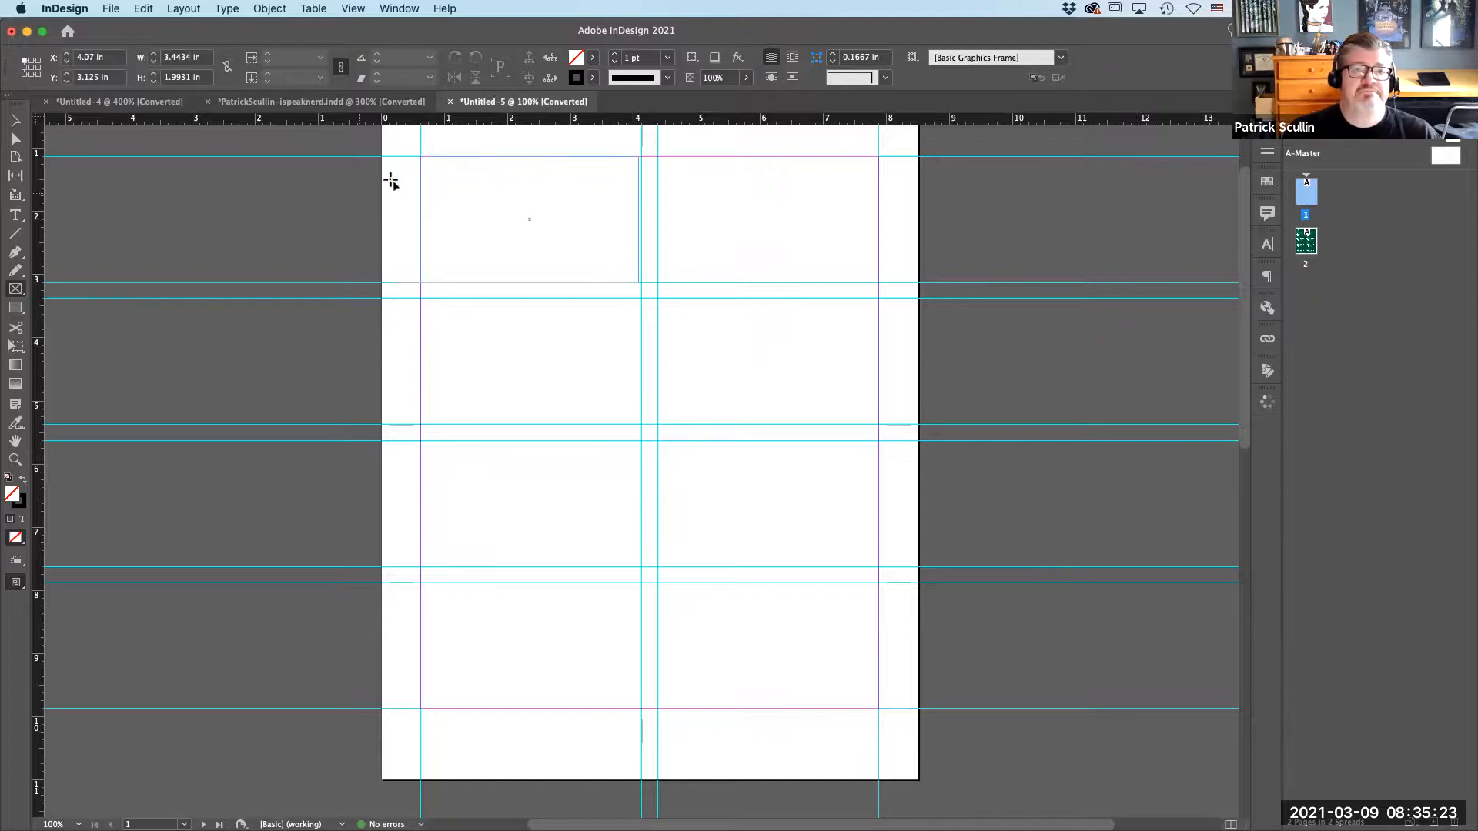
{"action": "left_click_drag", "start_coordinate": [420, 156], "coordinate": [638, 282]}
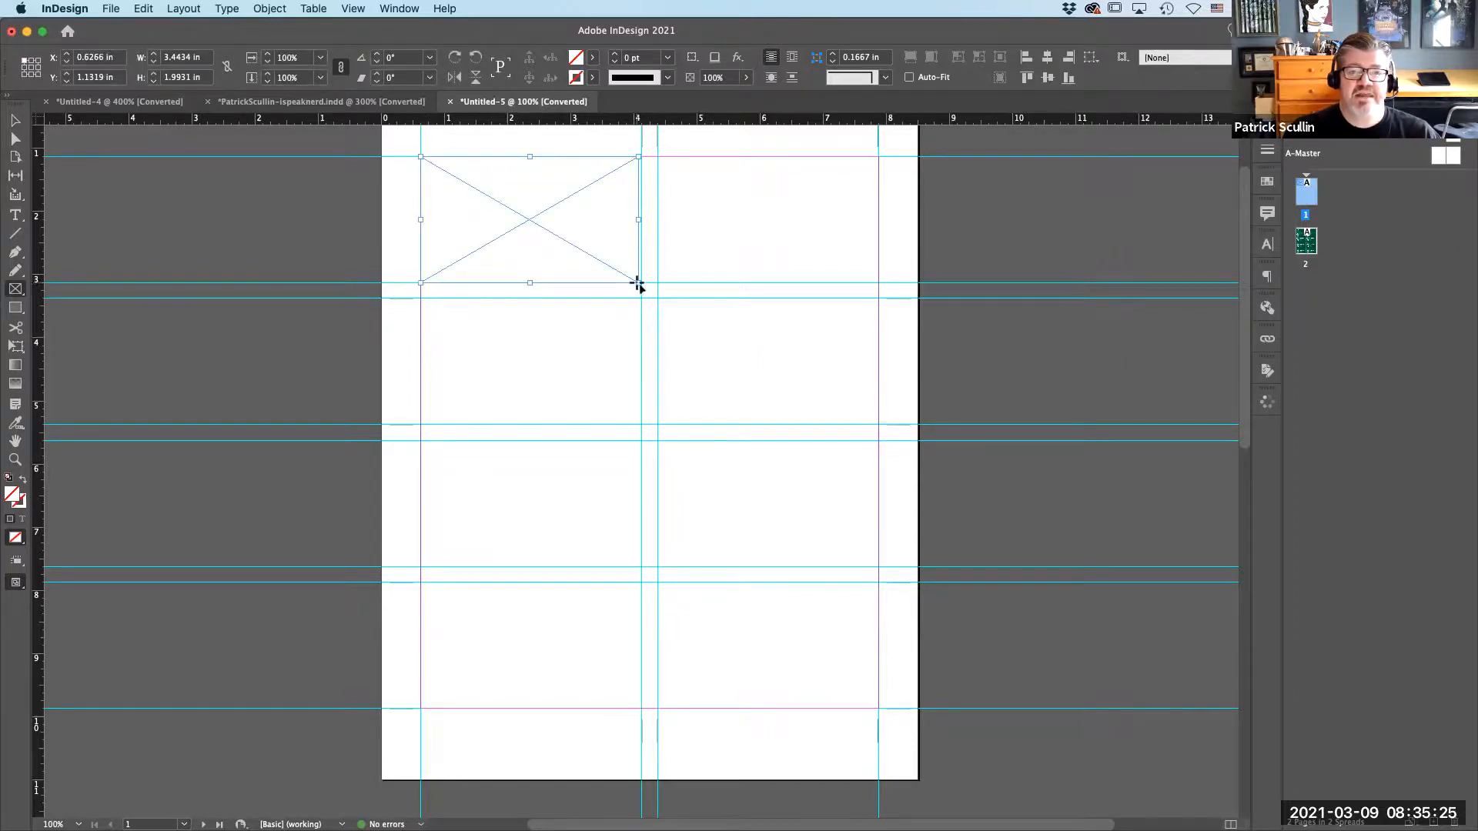
{"action": "left_click", "coordinate": [16, 121]}
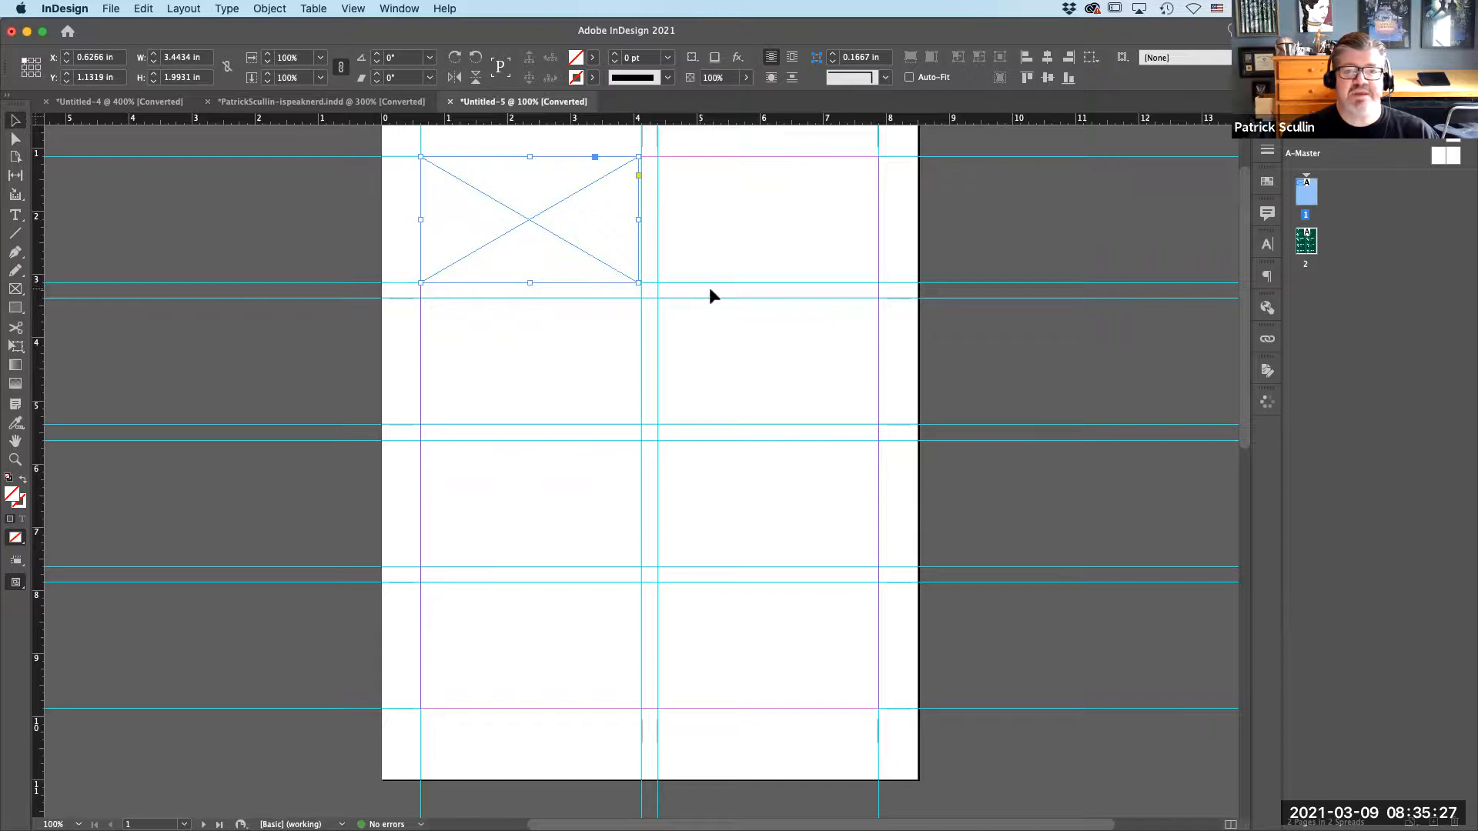
{"action": "left_click_drag", "start_coordinate": [636, 284], "coordinate": [650, 290]}
{"action": "left_click_drag", "start_coordinate": [420, 156], "coordinate": [413, 149]}
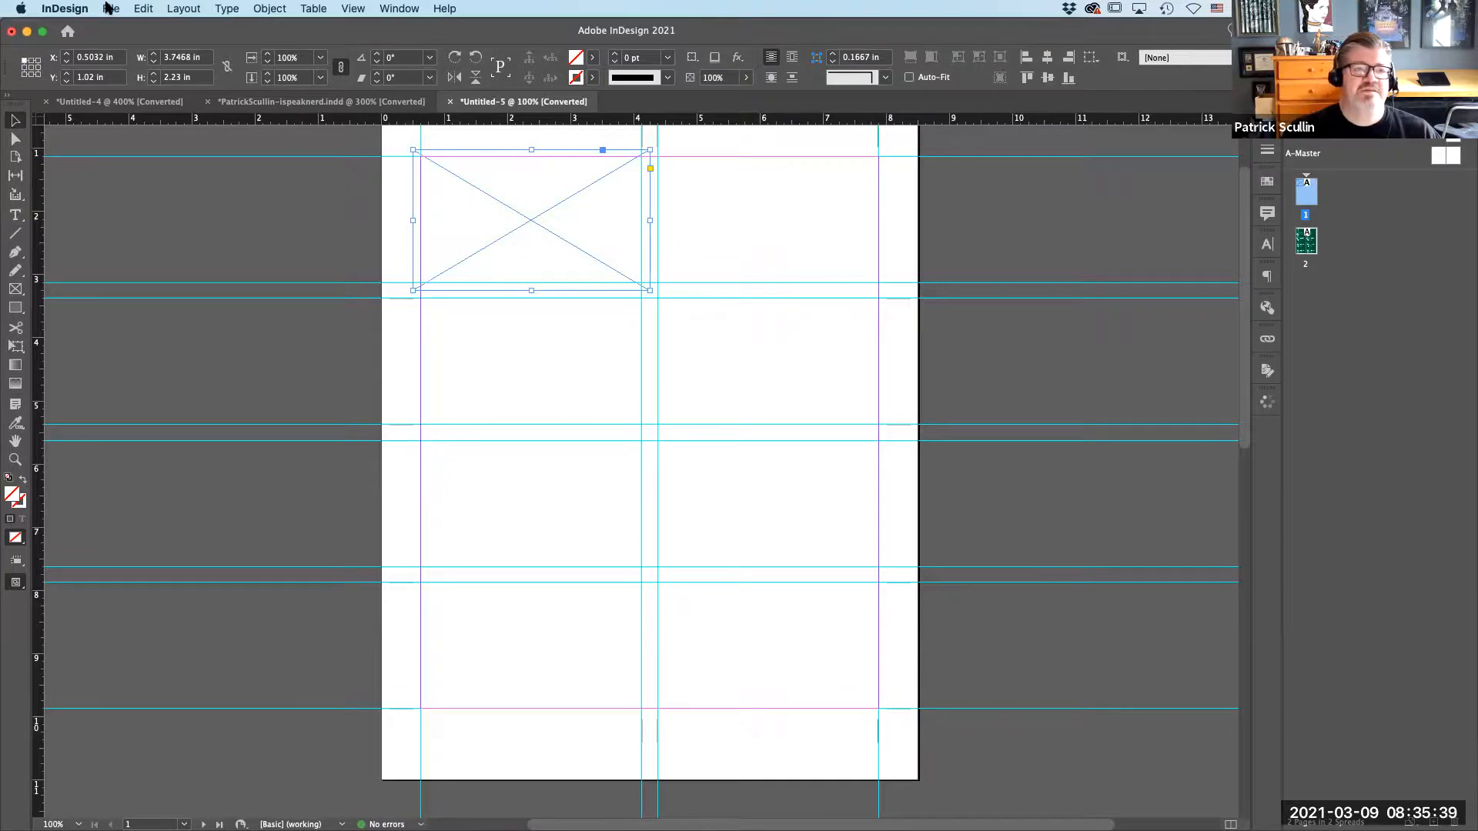
Enable Show Import Options and review the PDF import settings for the Cards-FRONT file, cancelling the placement.
{"action": "left_click", "coordinate": [108, 8]}
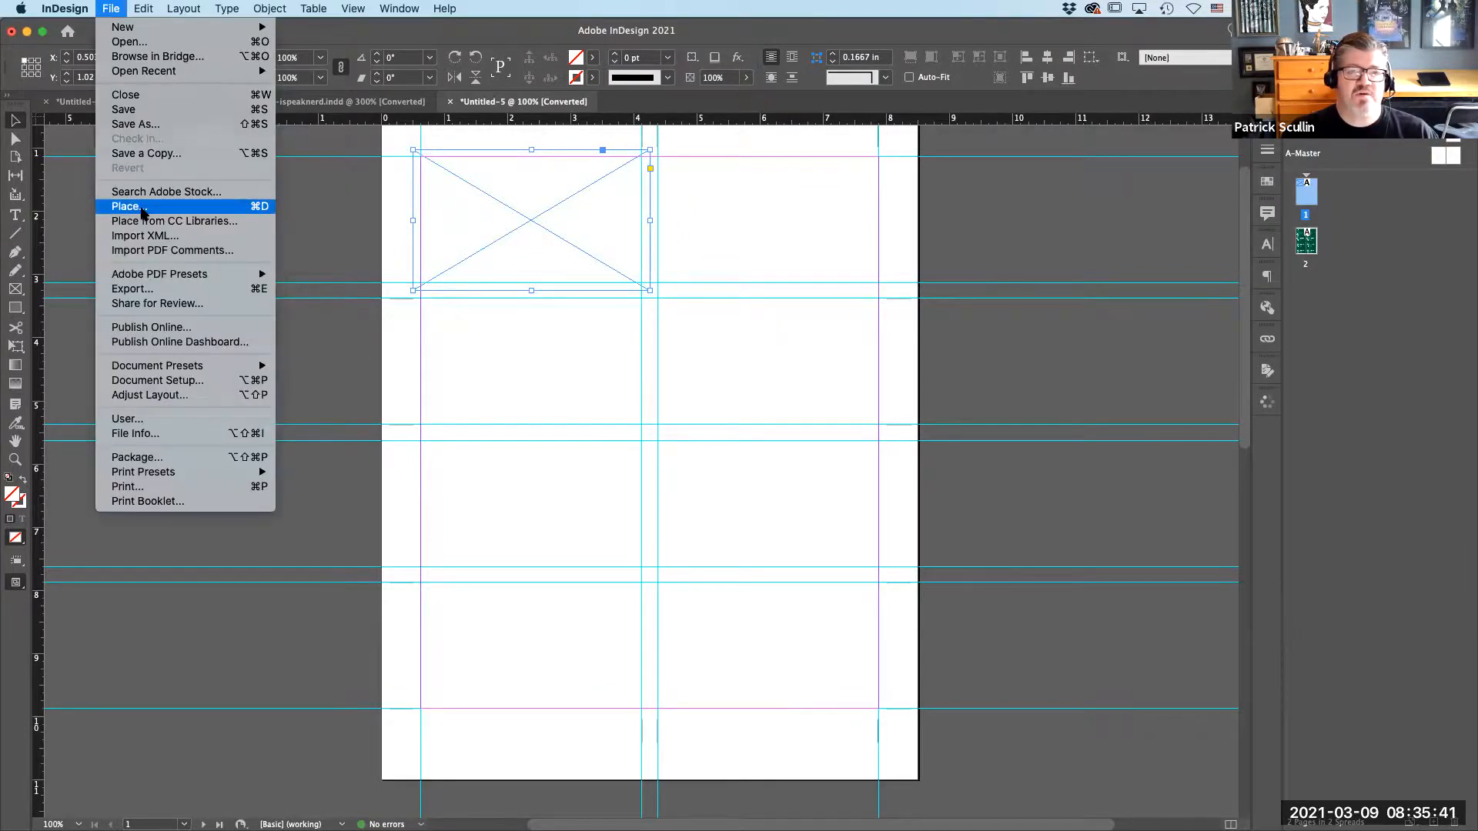
{"action": "left_click", "coordinate": [140, 209]}
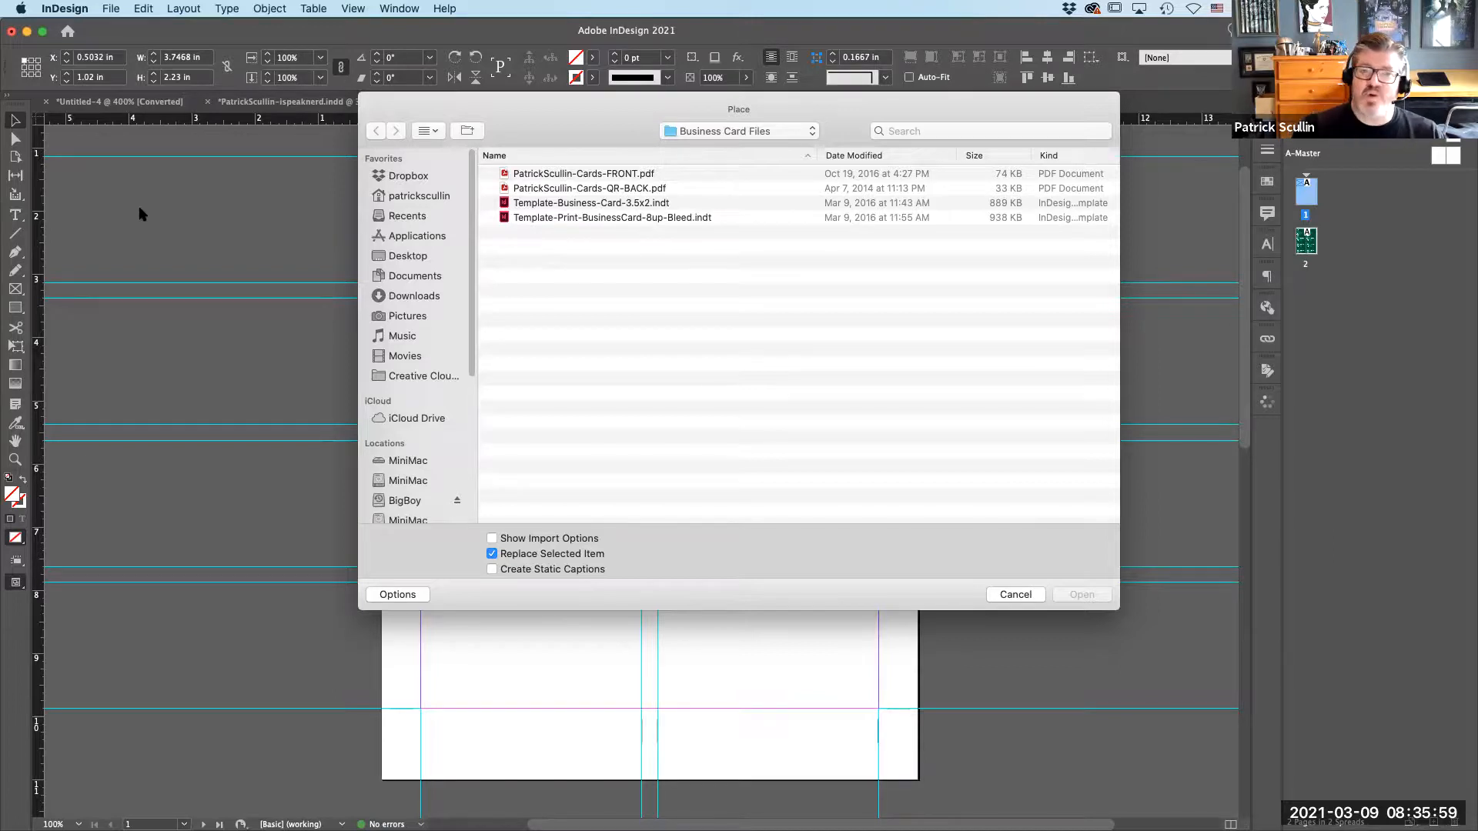
{"action": "left_click", "coordinate": [534, 176]}
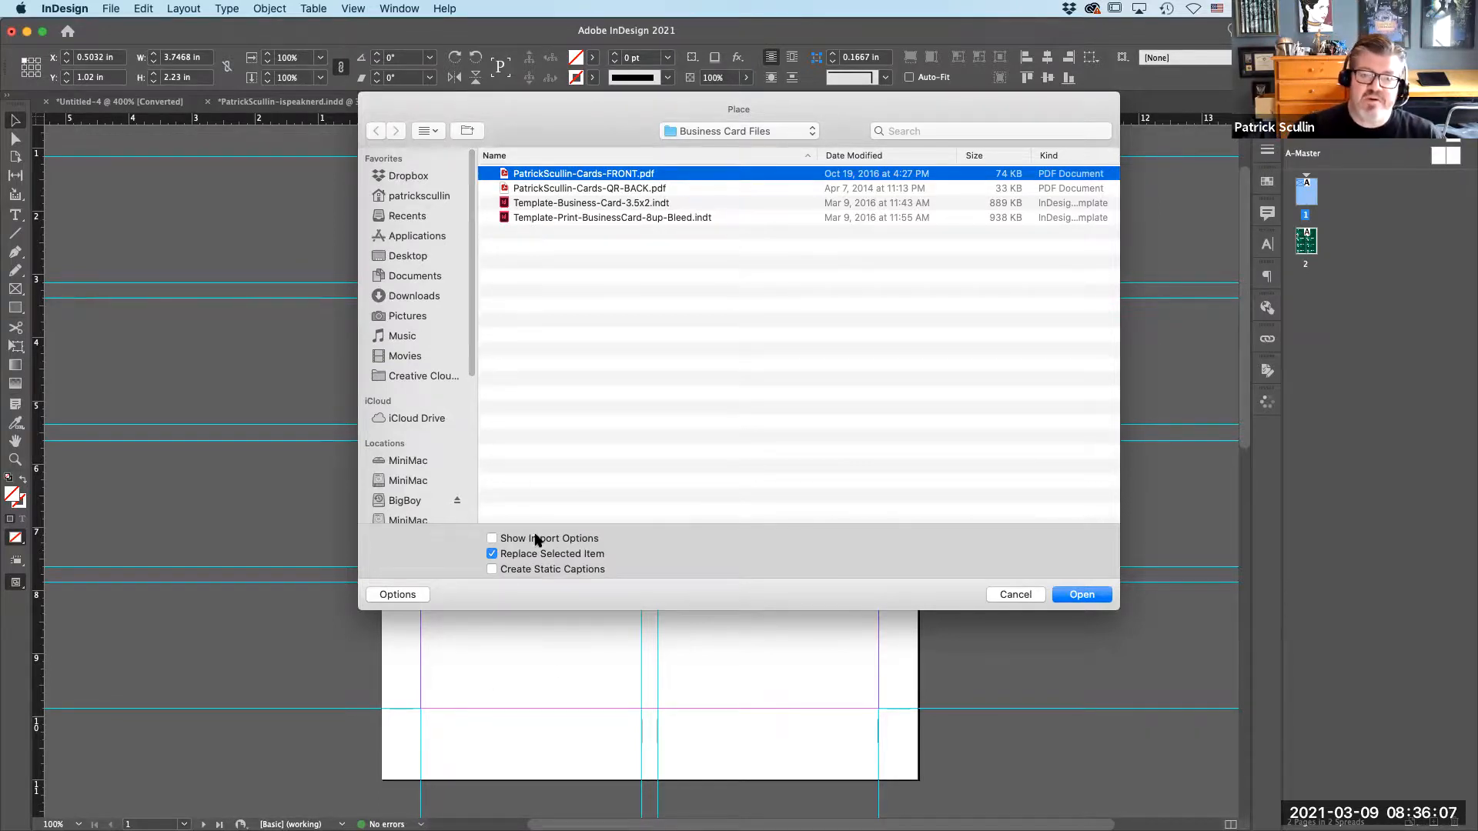
{"action": "left_click", "coordinate": [492, 539]}
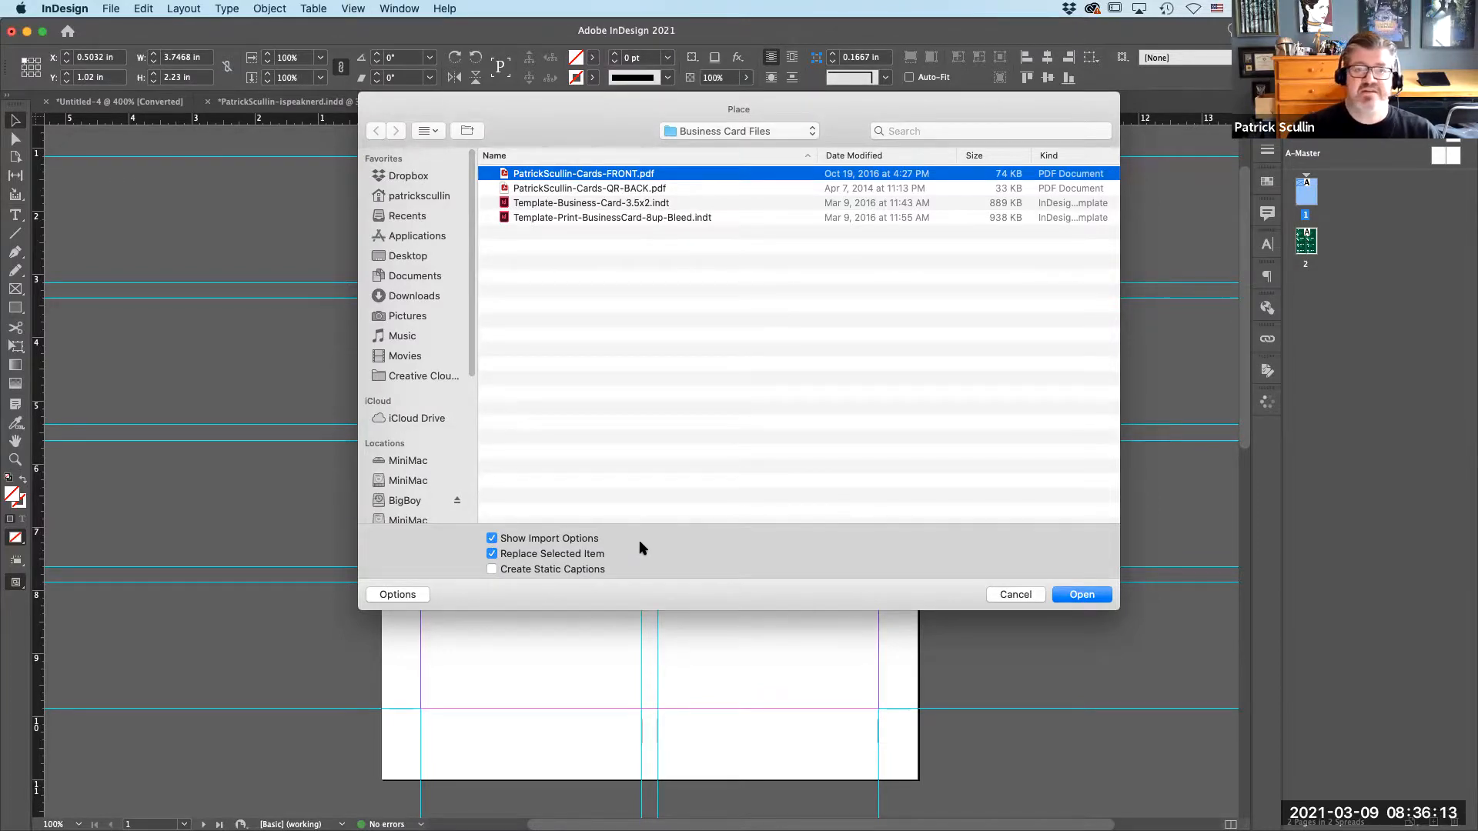
{"action": "left_click", "coordinate": [1074, 594]}
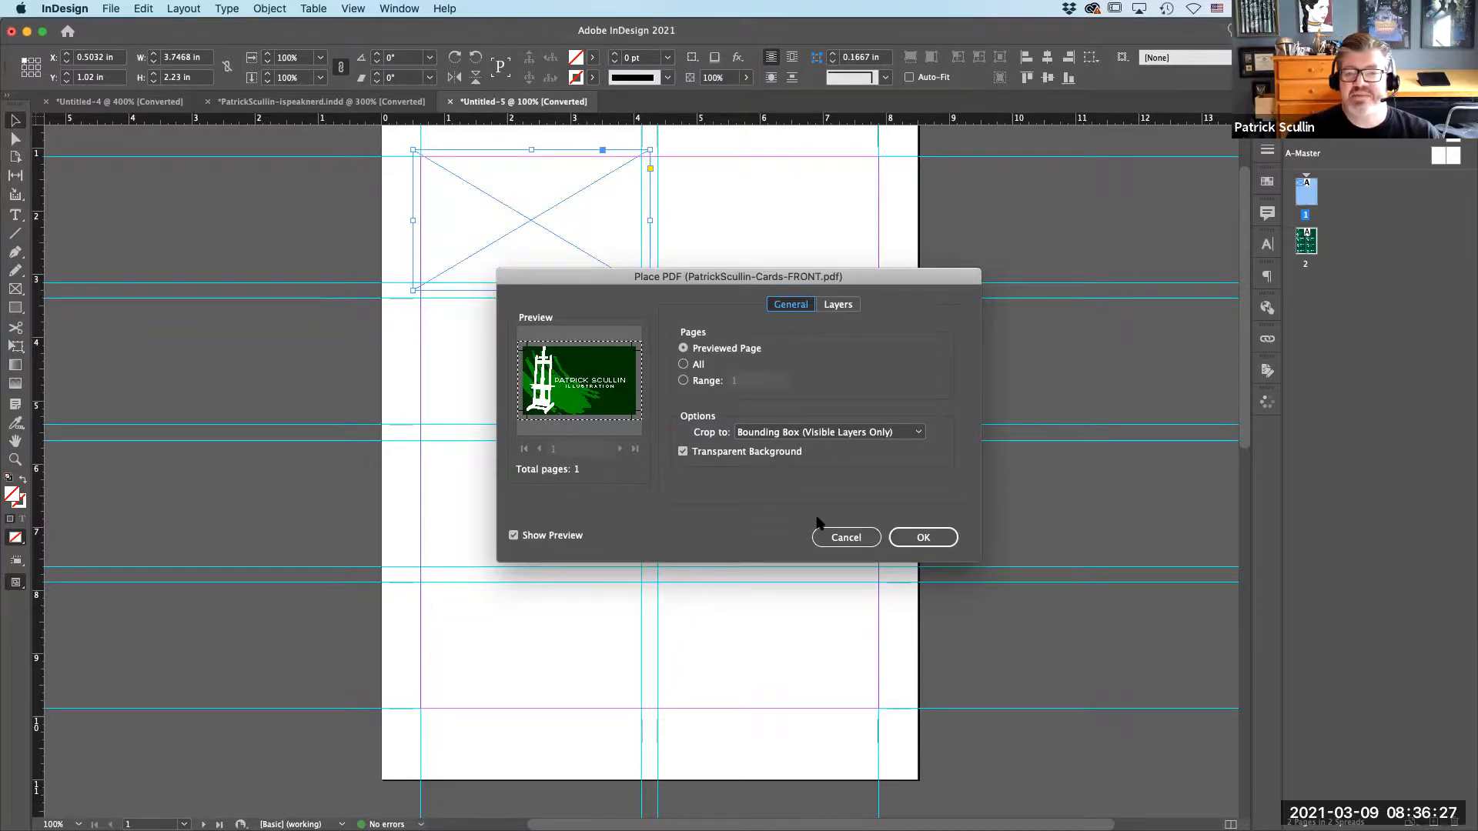
{"action": "left_click", "coordinate": [845, 537]}
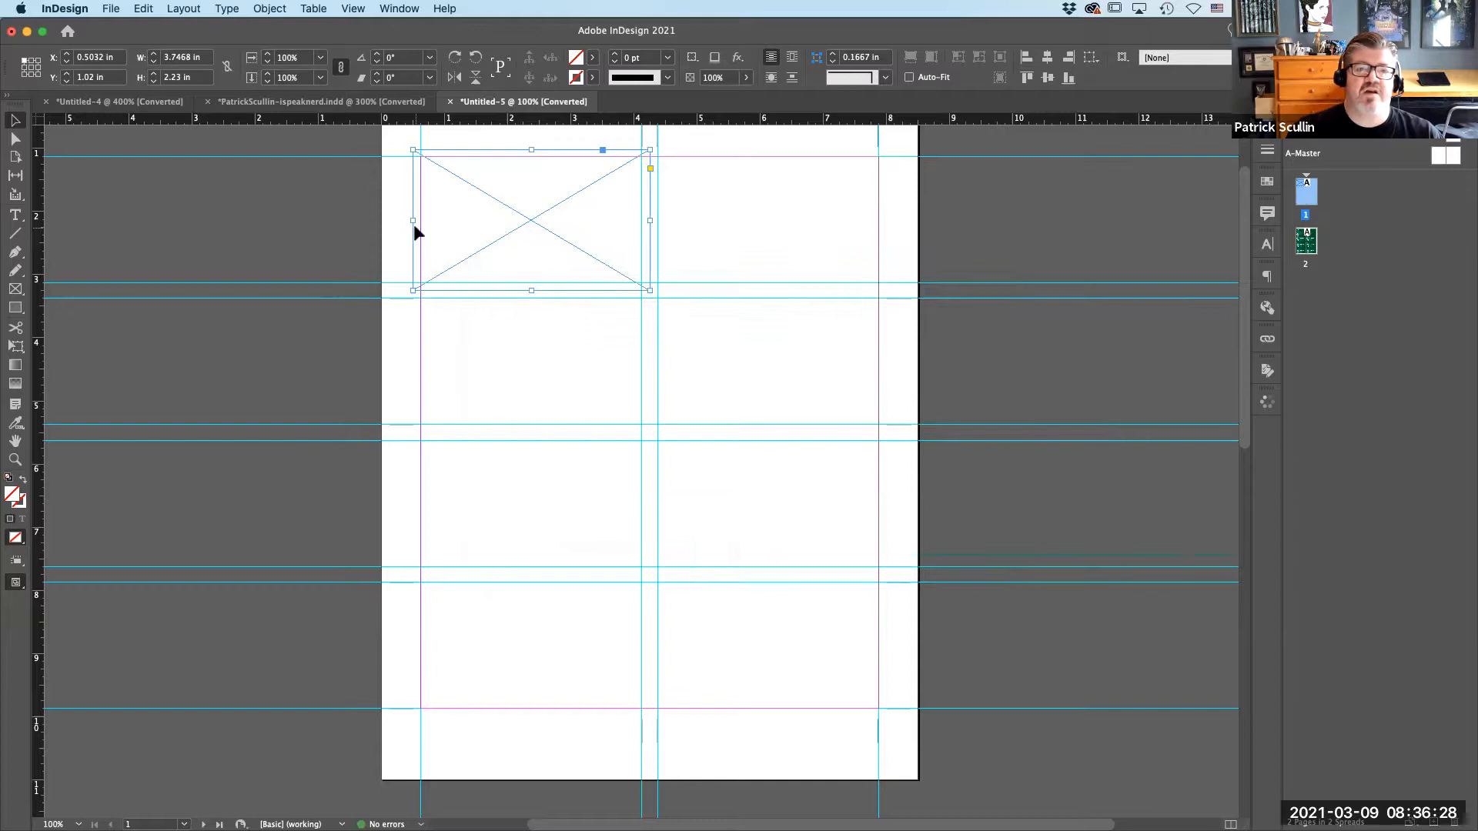
Place the Cards-QR-BACK PDF into the page 1 frame using the previewed page cropped to Bounding Box (Visible Layers Only).
{"action": "left_click", "coordinate": [110, 8]}
{"action": "left_click", "coordinate": [171, 206]}
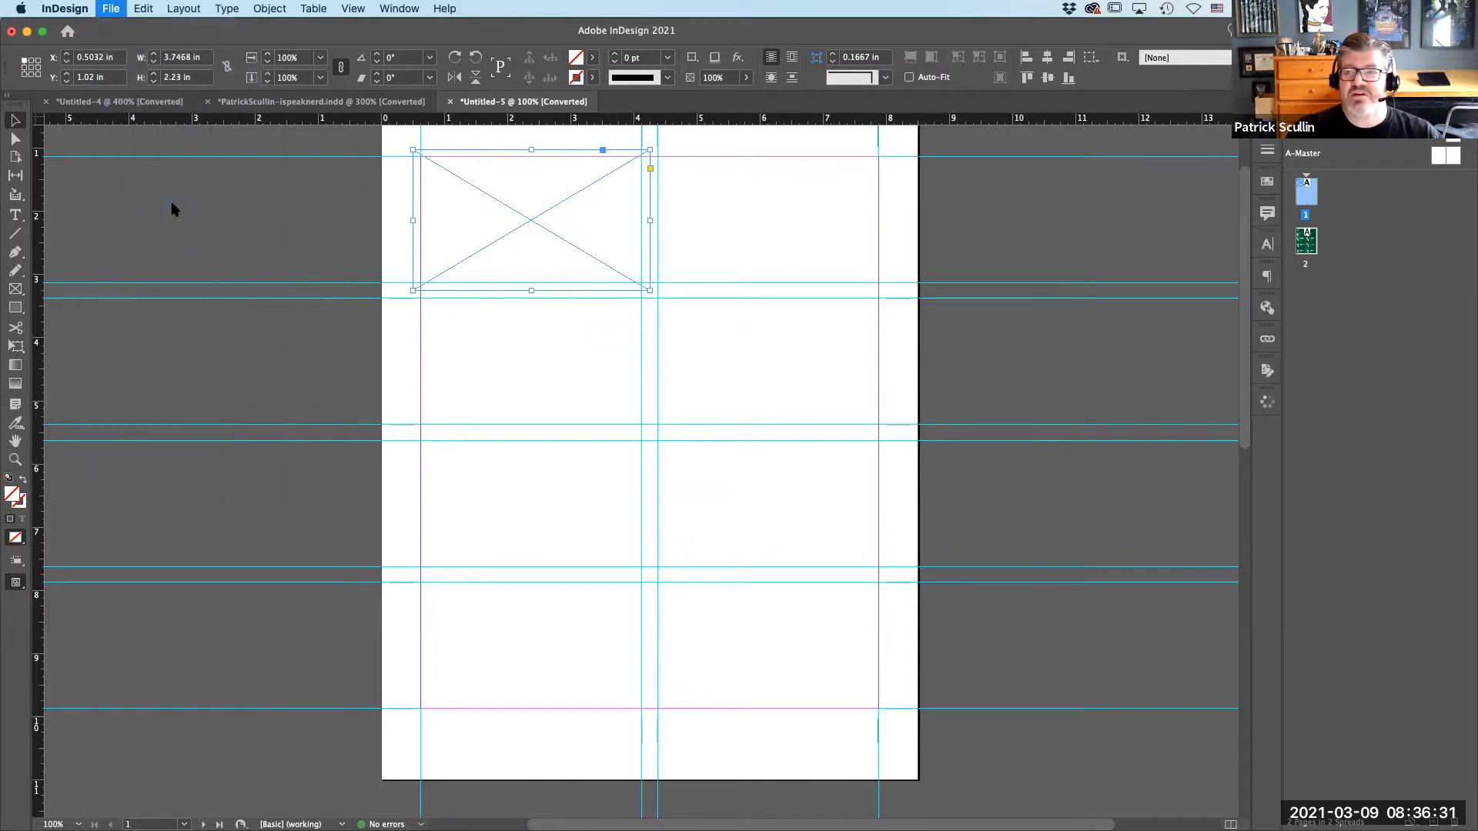
{"action": "left_click", "coordinate": [656, 189]}
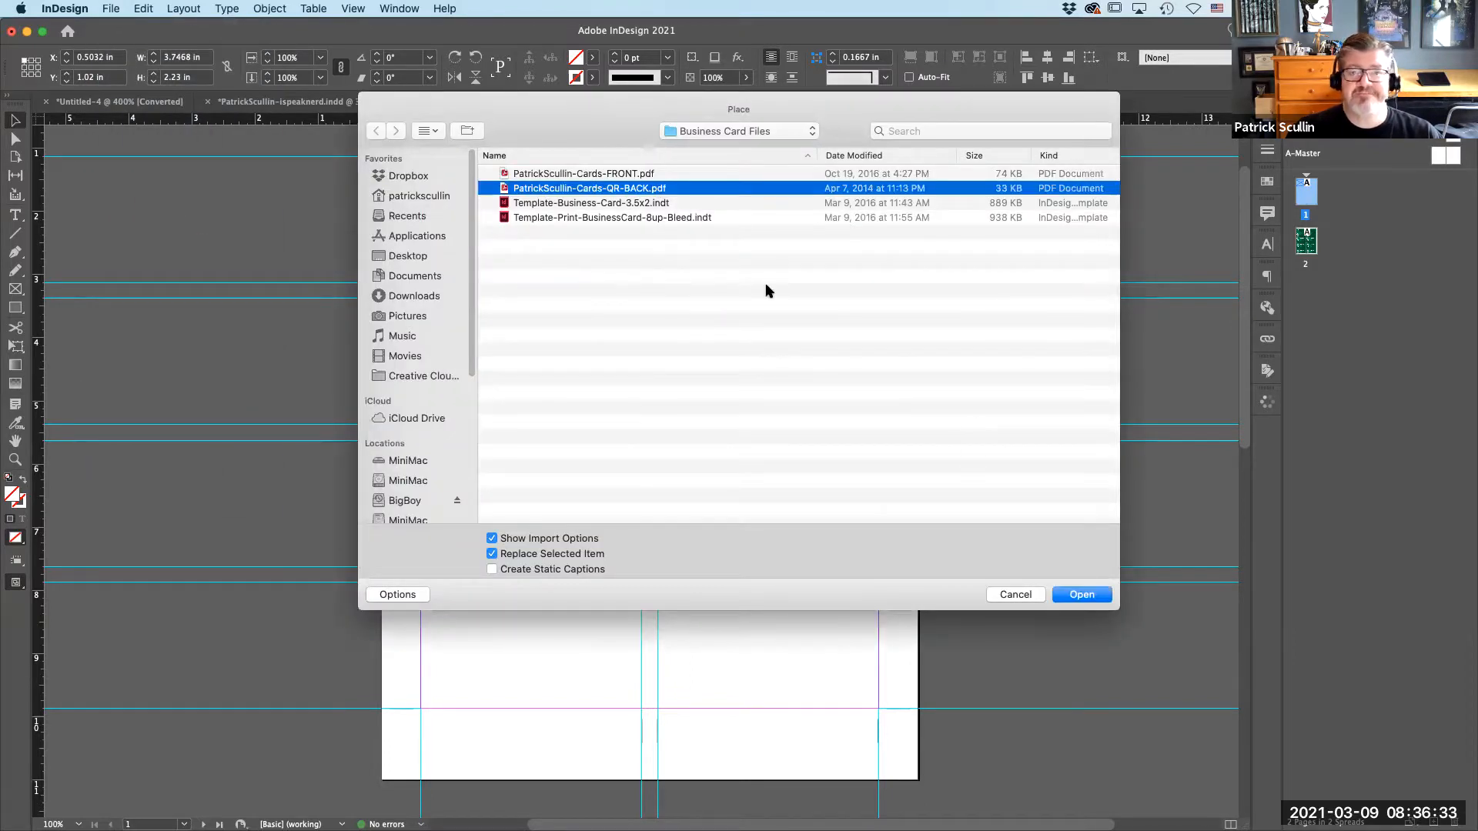
{"action": "left_click", "coordinate": [1073, 594]}
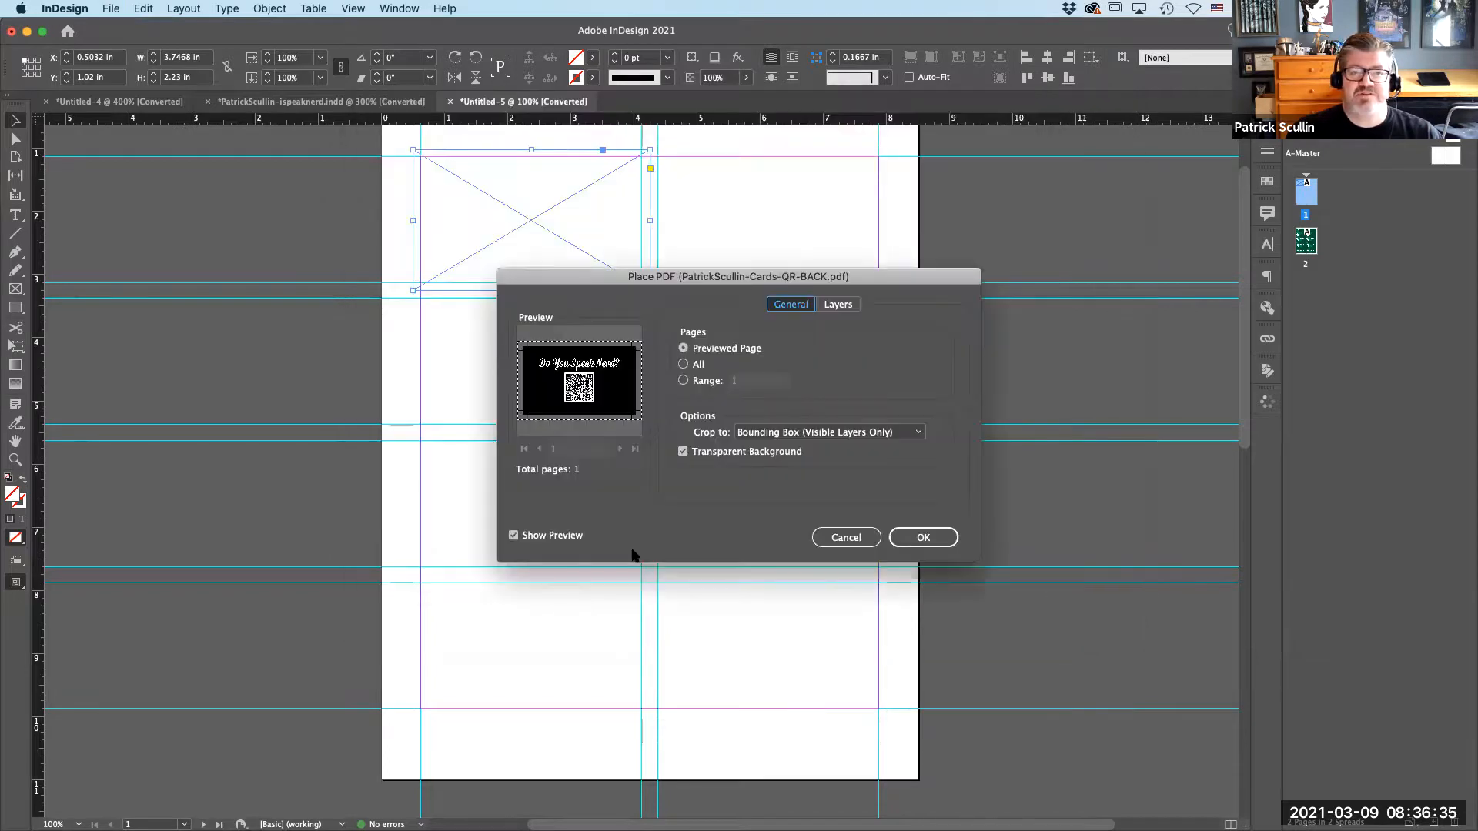
{"action": "left_click", "coordinate": [920, 541]}
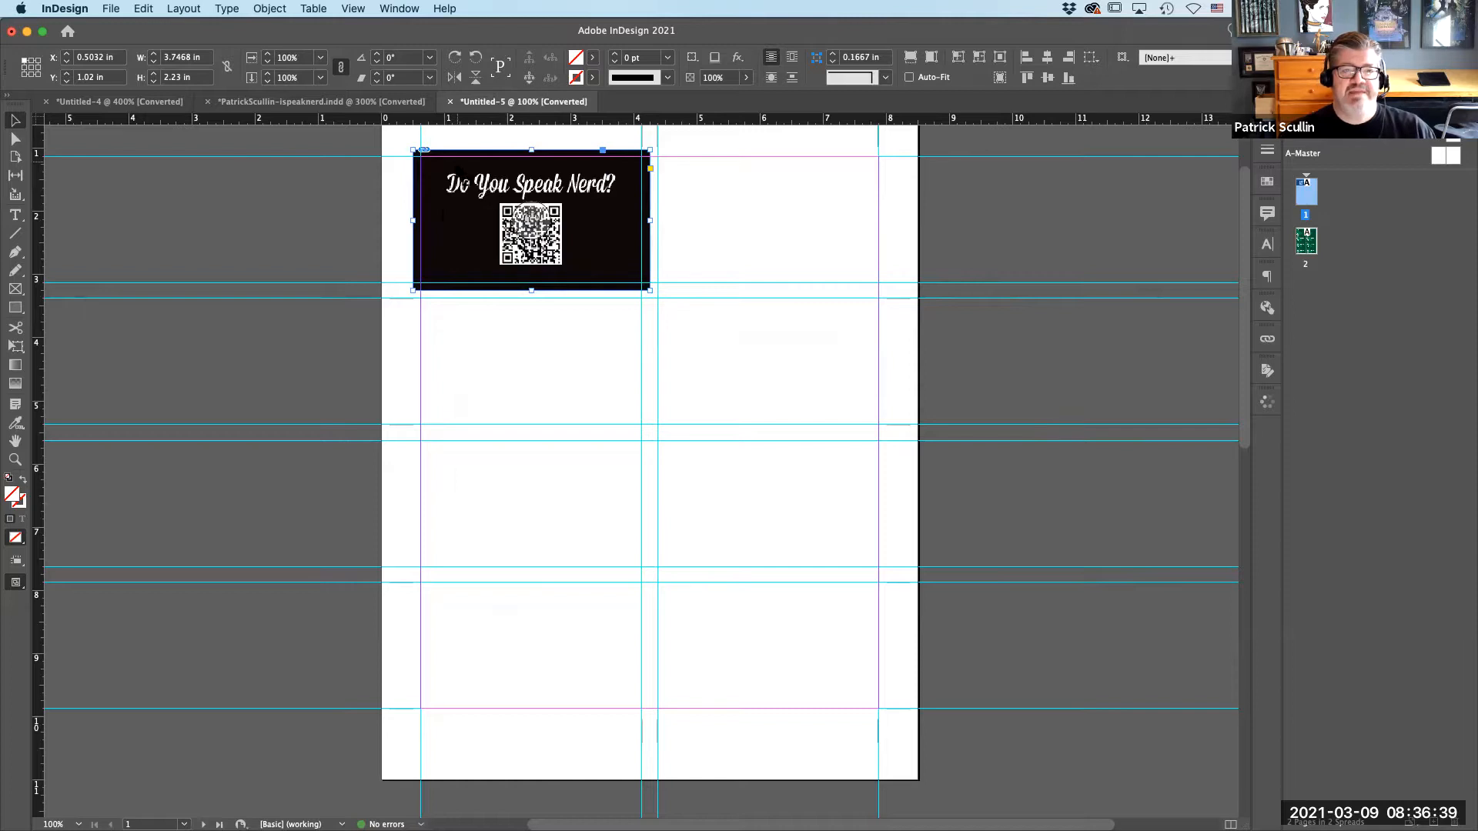
Duplicate the QR card back across and down page 1 to fill all two columns and four rows.
{"action": "left_click_drag", "start_coordinate": [444, 219], "coordinate": [678, 228]}
{"action": "left_click_drag", "start_coordinate": [335, 284], "coordinate": [808, 611]}
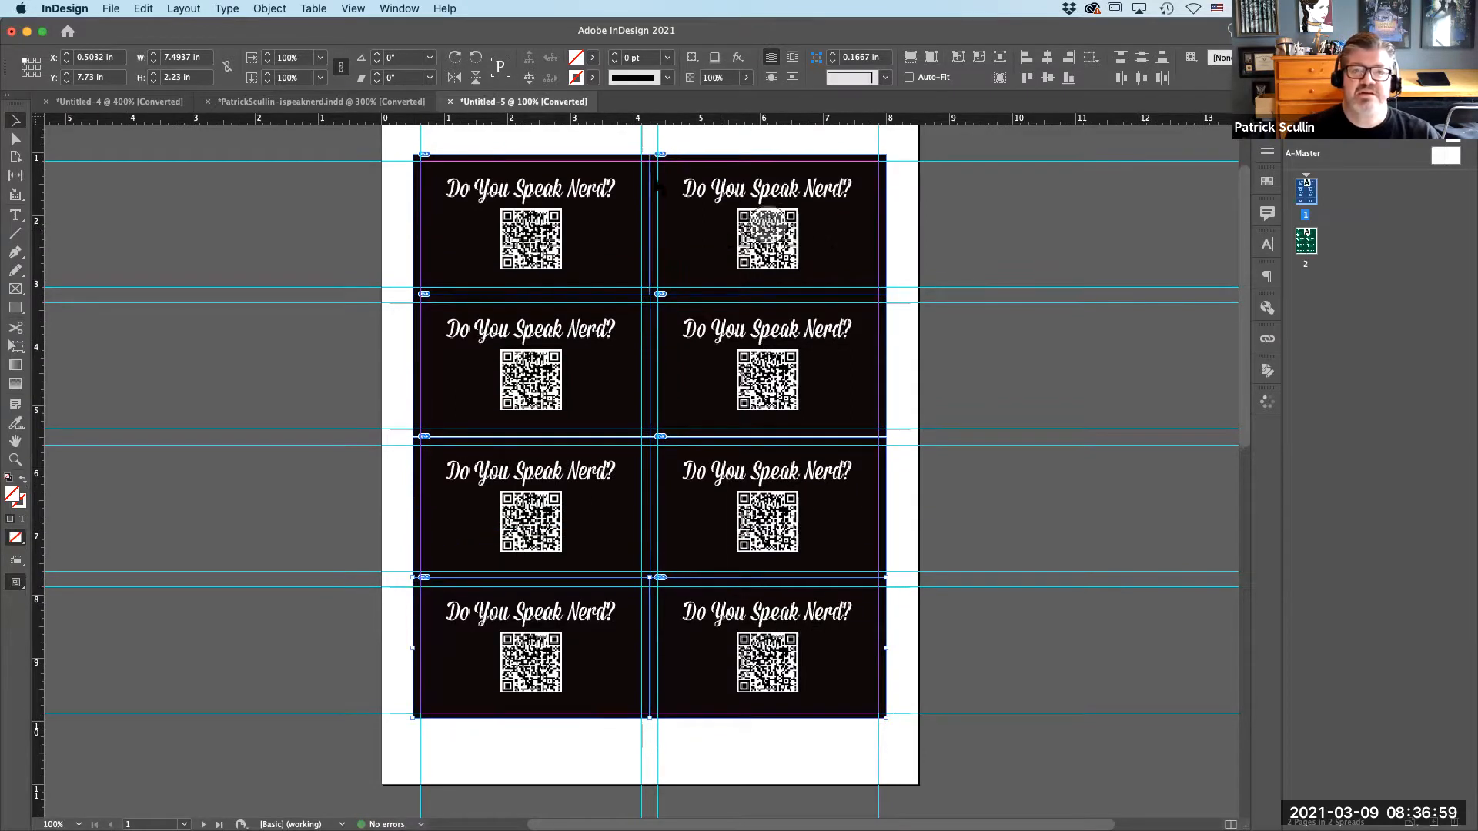
Hide the layout guides and deselect the card frames on page 1 to leave the crop marks in view.
{"action": "left_click", "coordinate": [353, 9]}
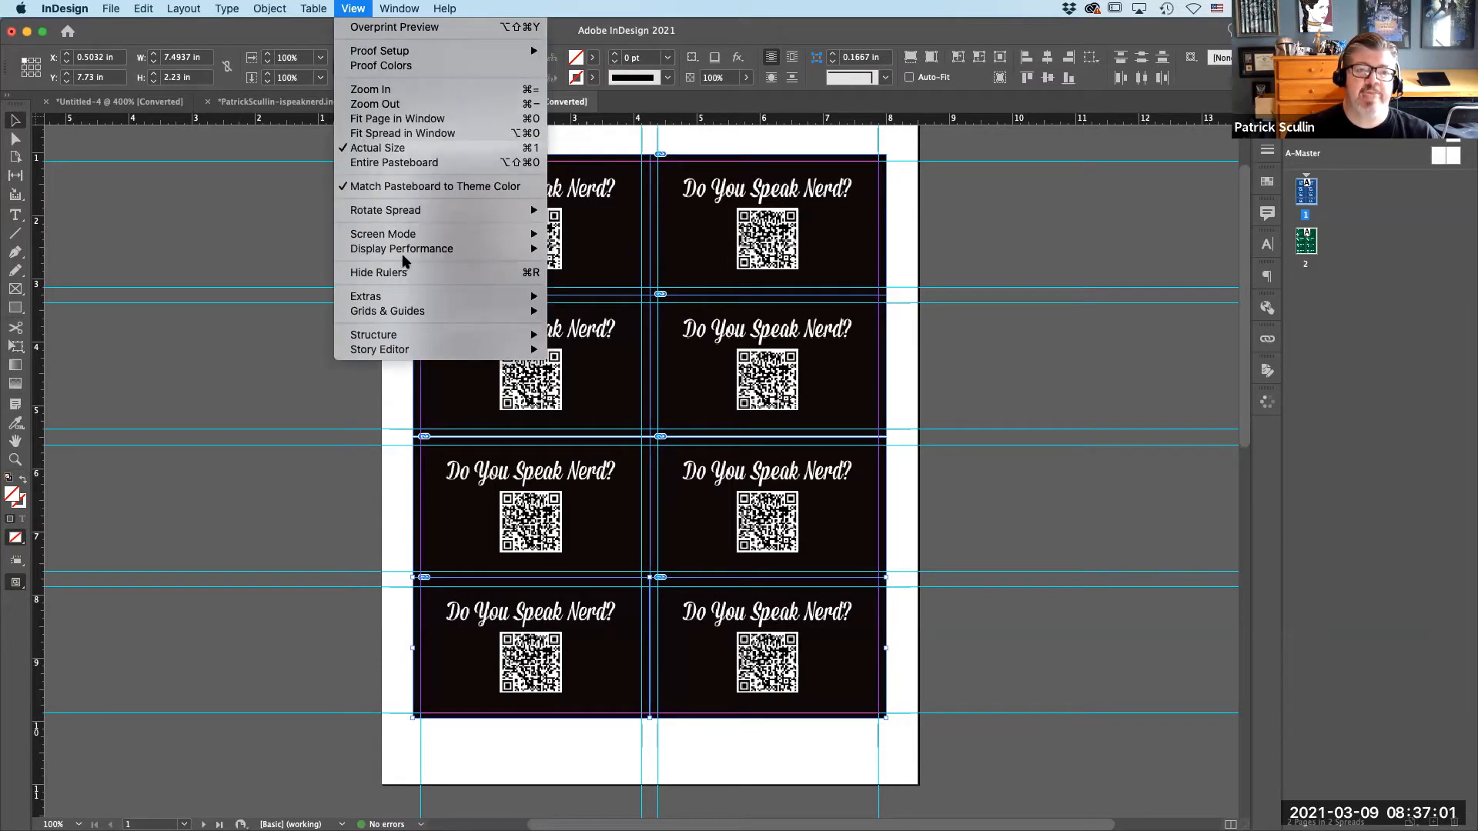
{"action": "mouse_move", "coordinate": [391, 310]}
{"action": "left_click", "coordinate": [580, 311]}
{"action": "left_click", "coordinate": [307, 298]}
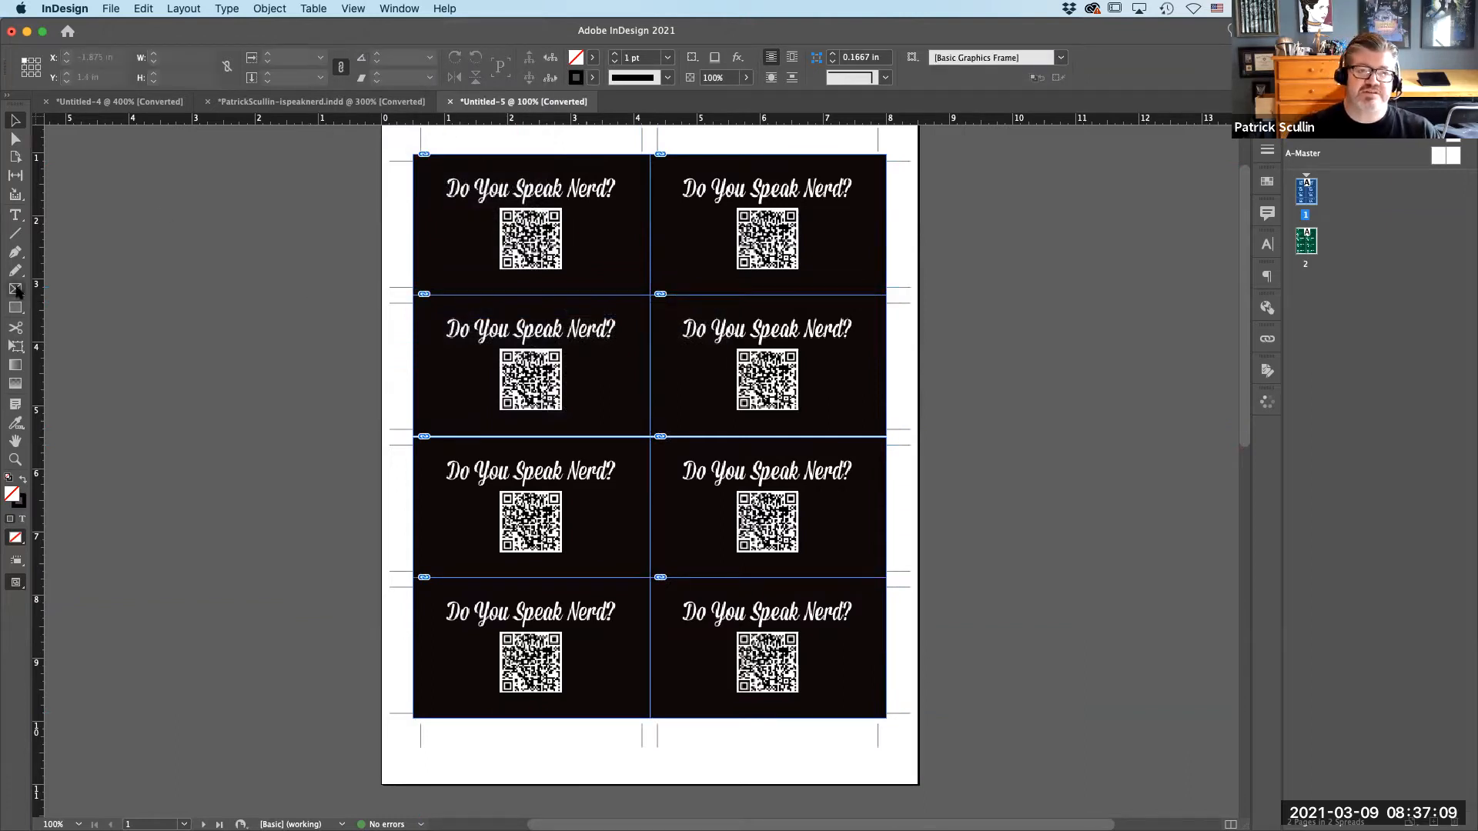
Compare the upper-left card's edges and crop marks on pages 1 and 2, then review the full page 2 sheet and the original single-card document.
{"action": "left_click", "coordinate": [14, 459]}
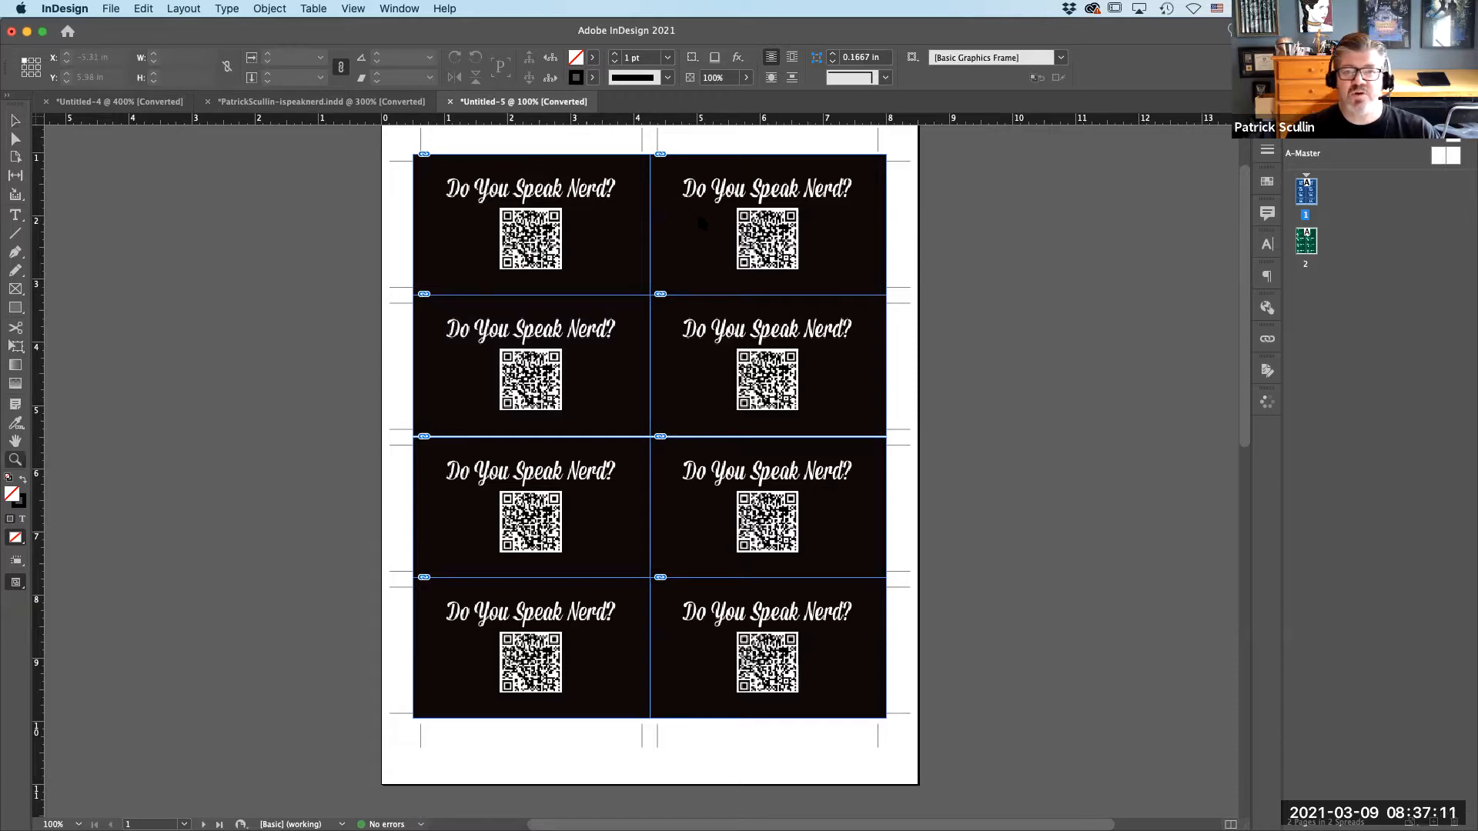
{"action": "left_click_drag", "start_coordinate": [422, 139], "coordinate": [711, 360]}
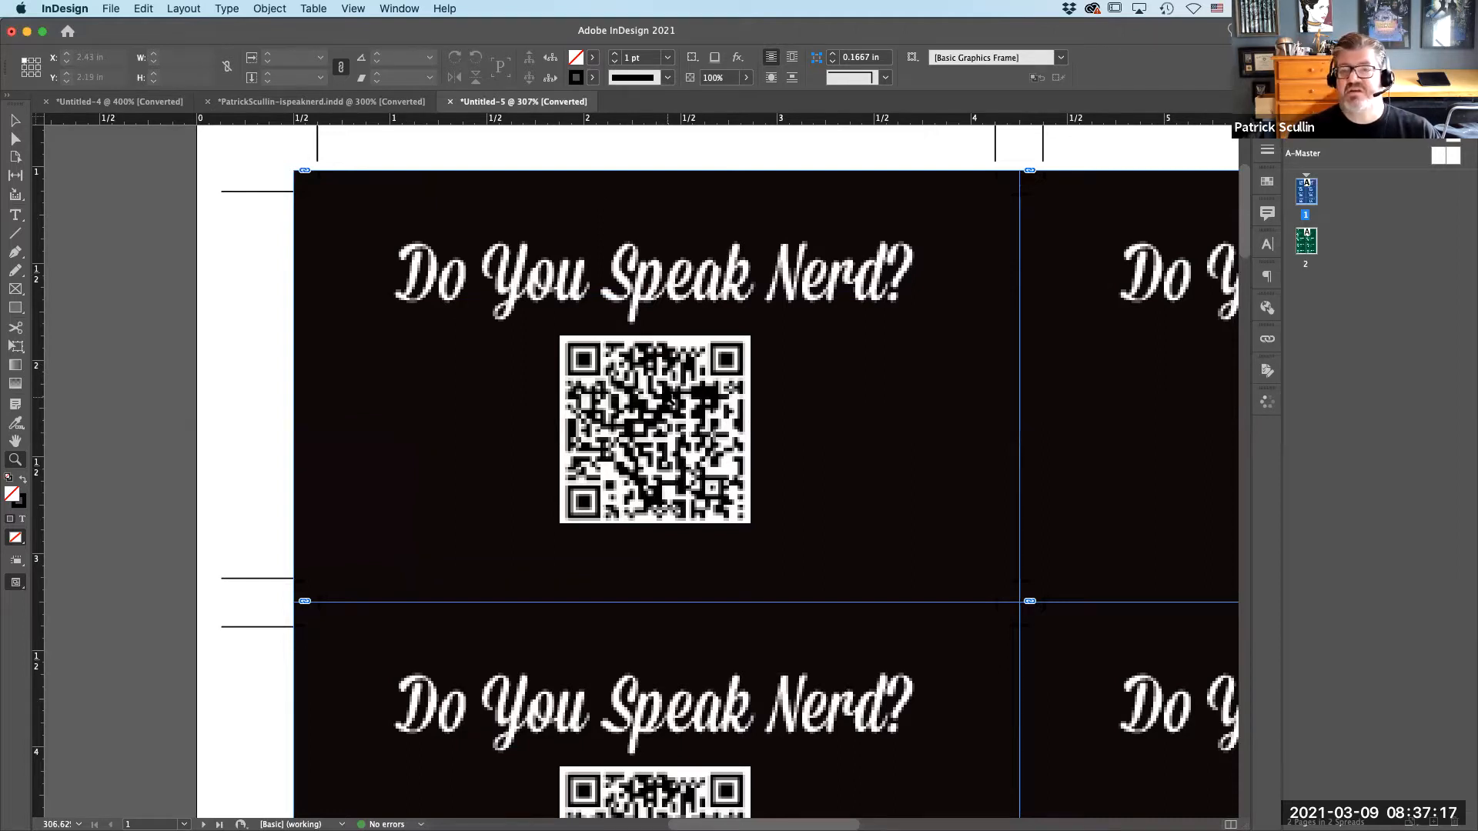
{"action": "double_click", "coordinate": [1308, 242]}
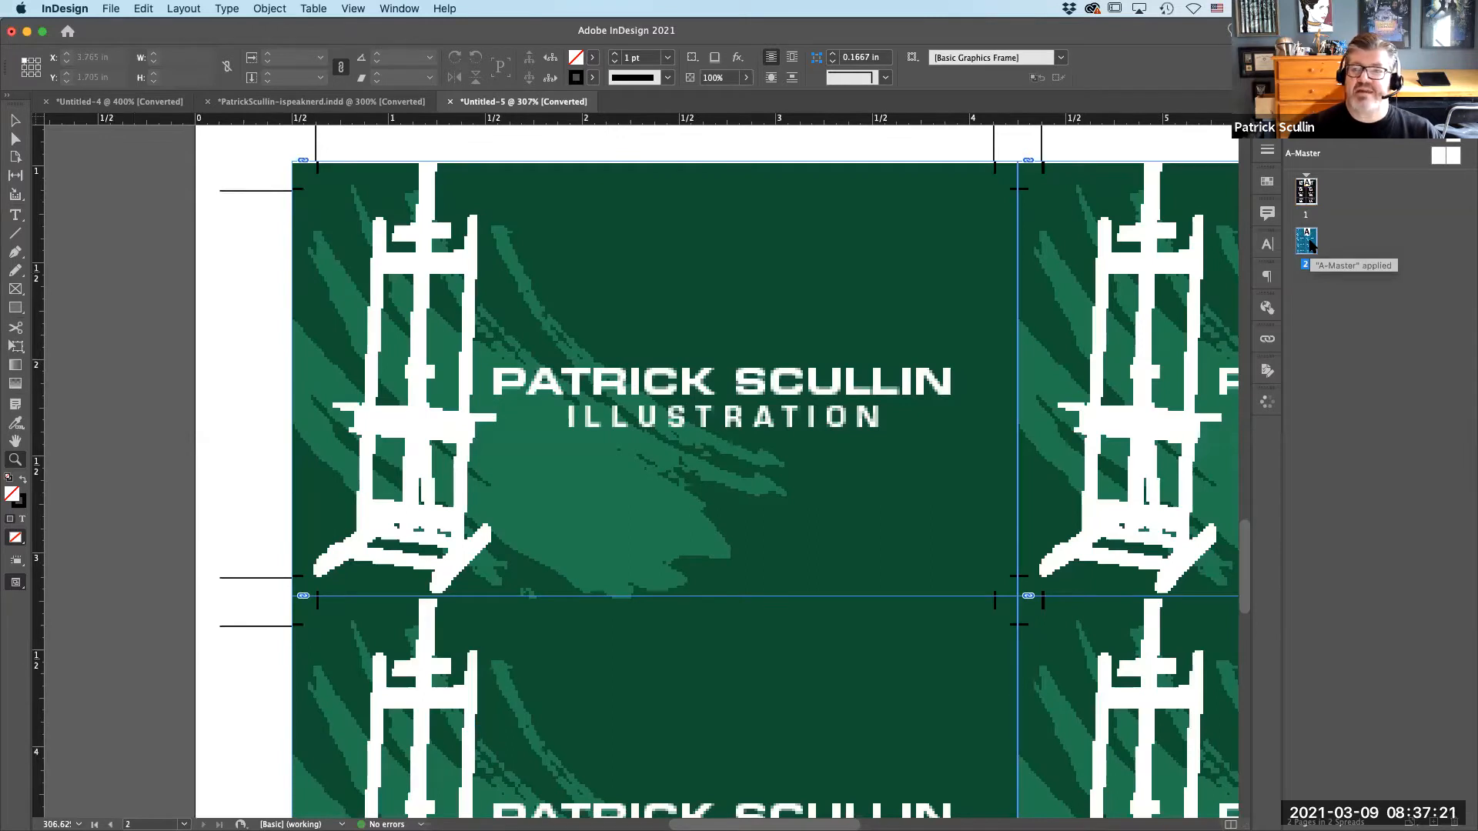
{"action": "double_click", "coordinate": [1306, 192]}
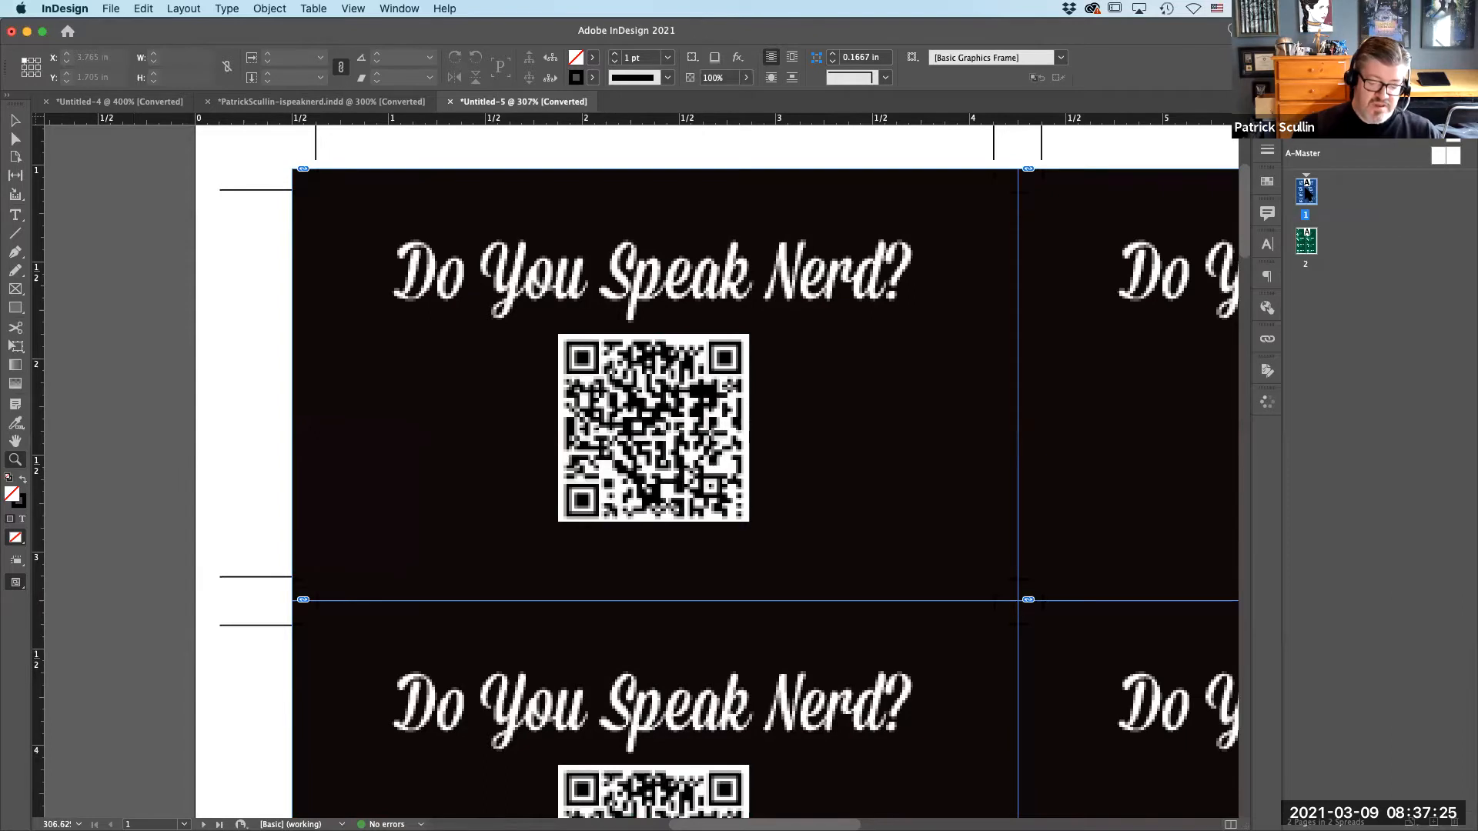
{"action": "key", "text": "super+0"}
{"action": "left_click", "coordinate": [1307, 248]}
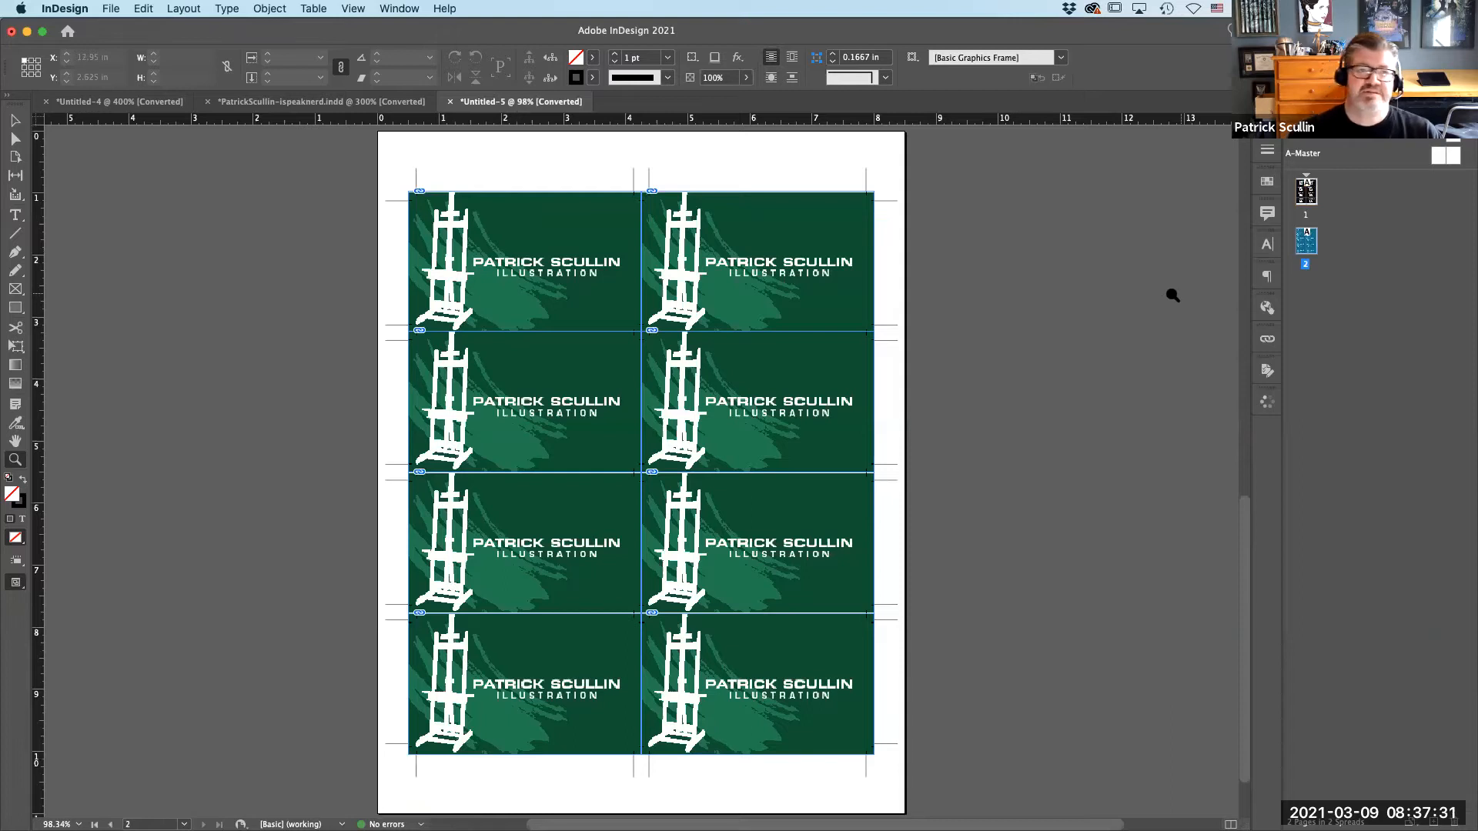
{"action": "left_click", "coordinate": [325, 102]}
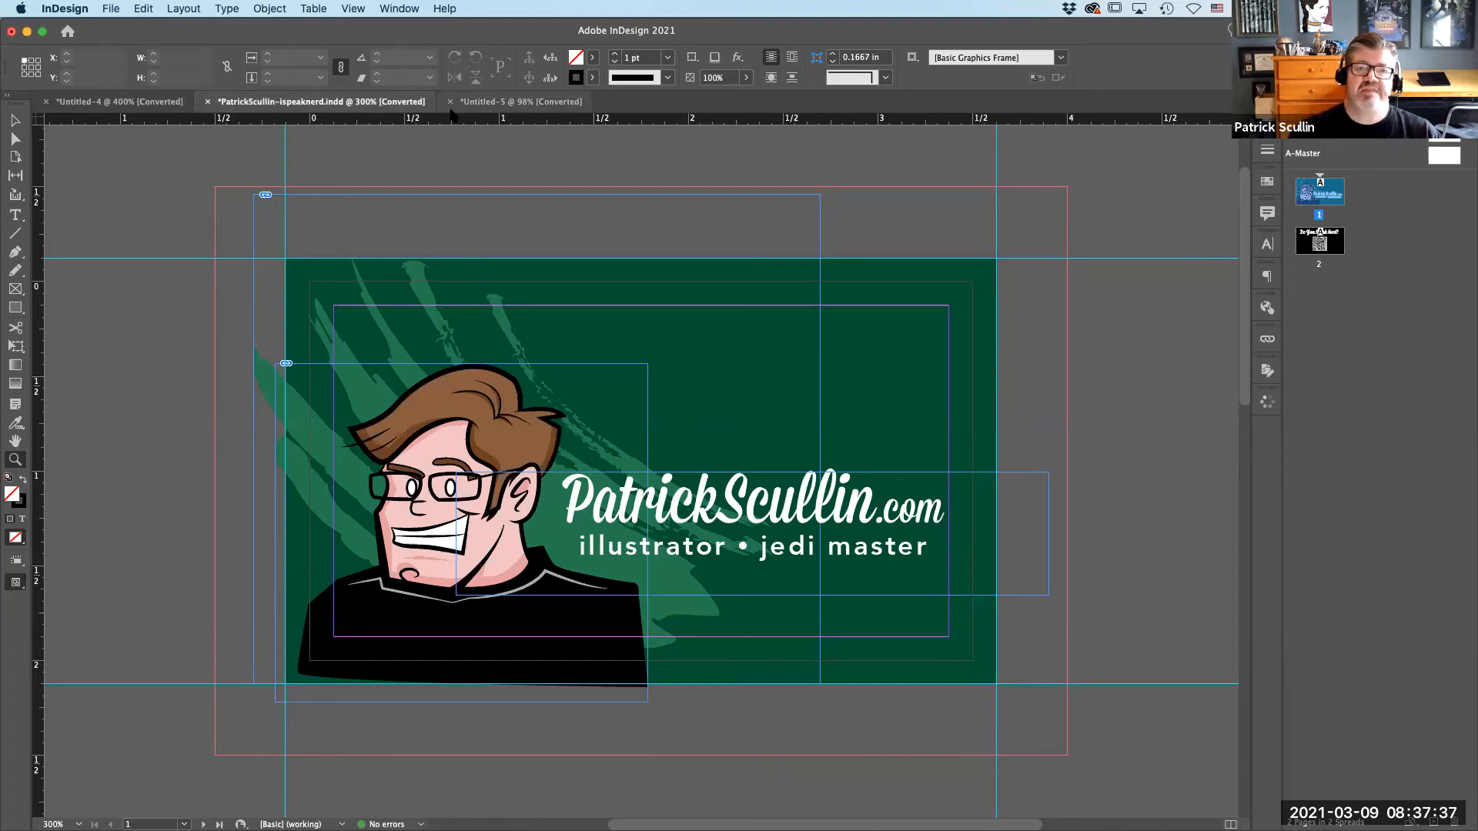
{"action": "left_click", "coordinate": [508, 102]}
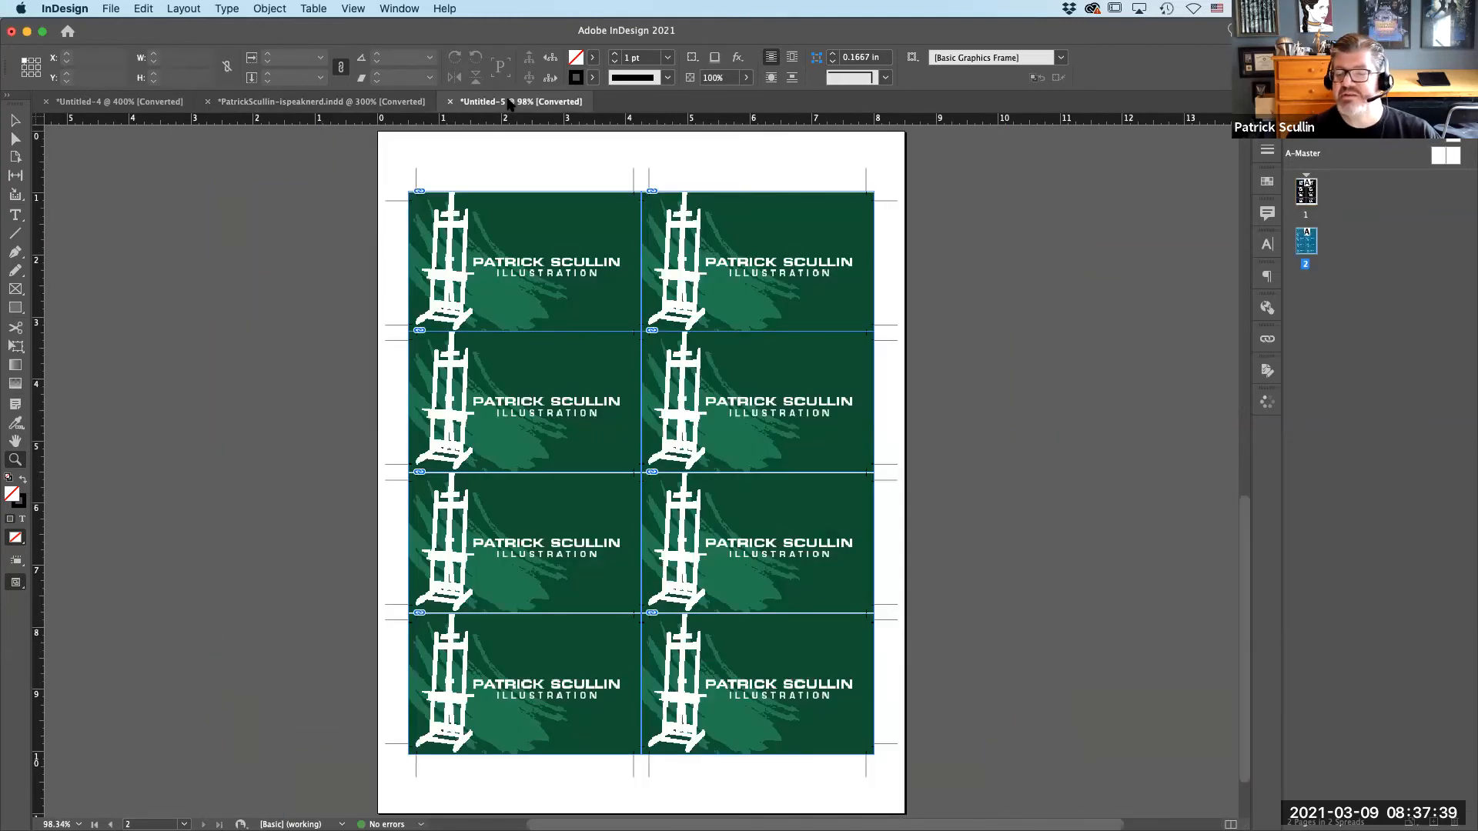